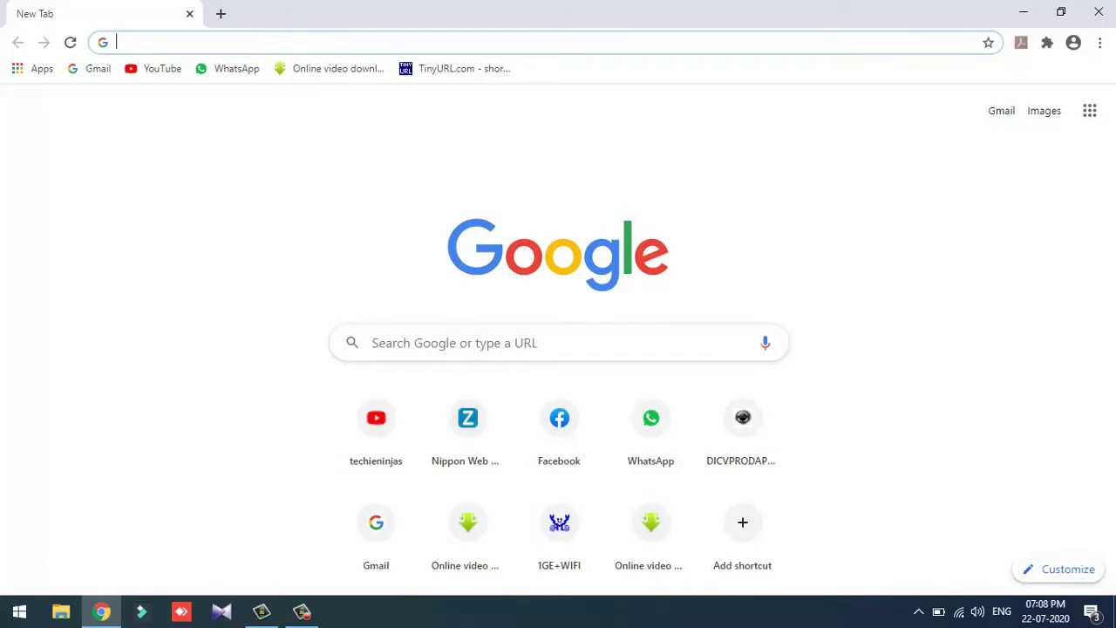
# Go to facebook.com in the browser
pyautogui.write('facebook')
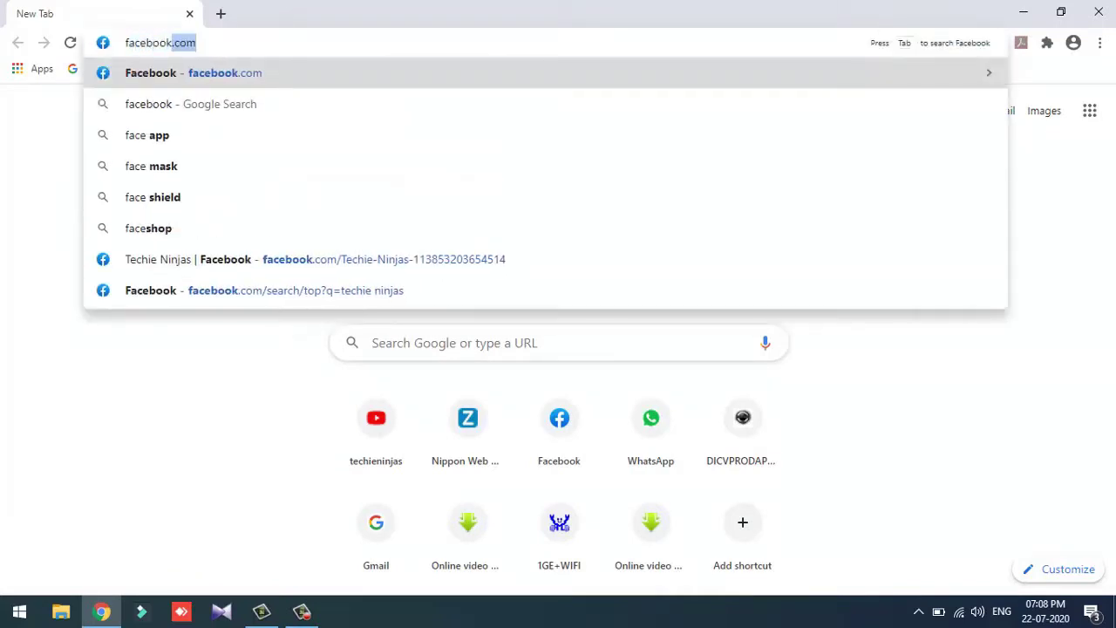
pyautogui.press('BackSpace')
pyautogui.write('.')
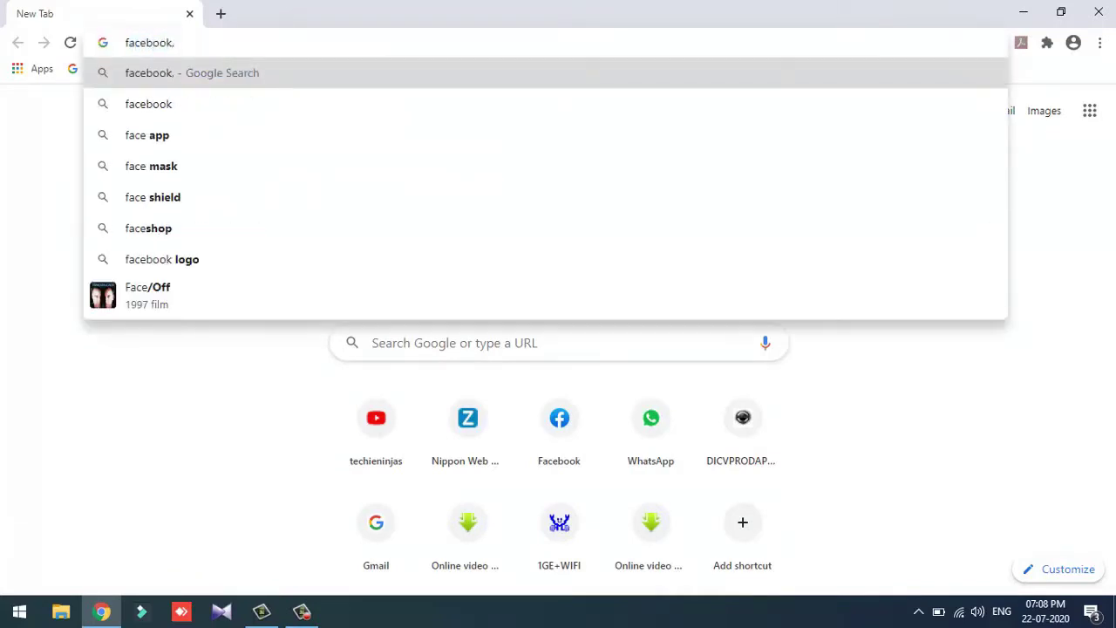
pyautogui.press('BackSpace')
pyautogui.write('.co')
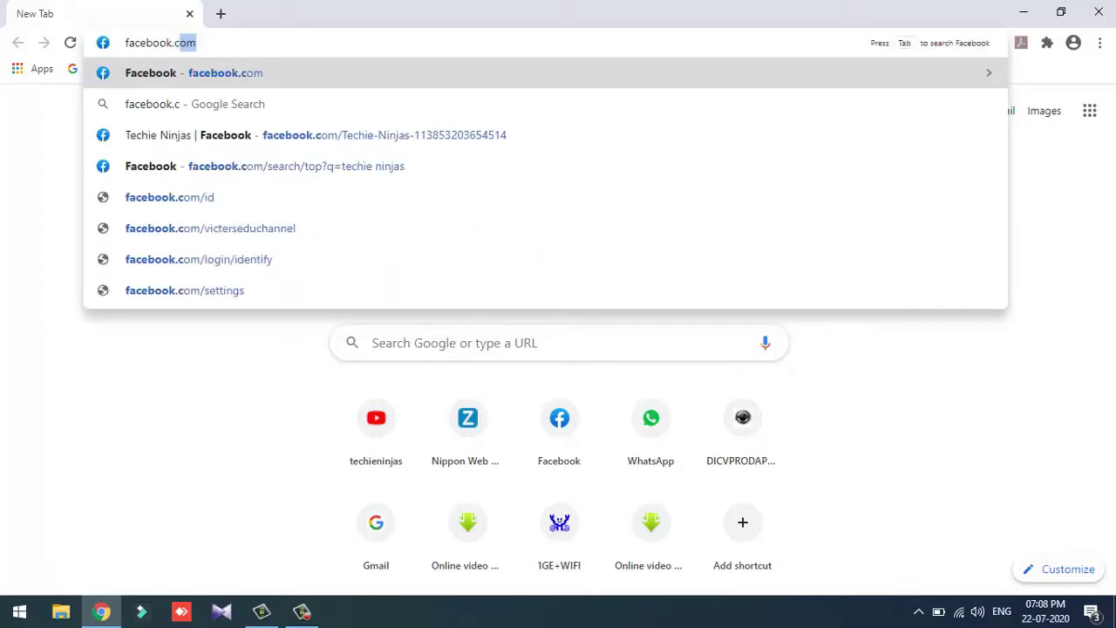
pyautogui.write('m')
pyautogui.press('Return')
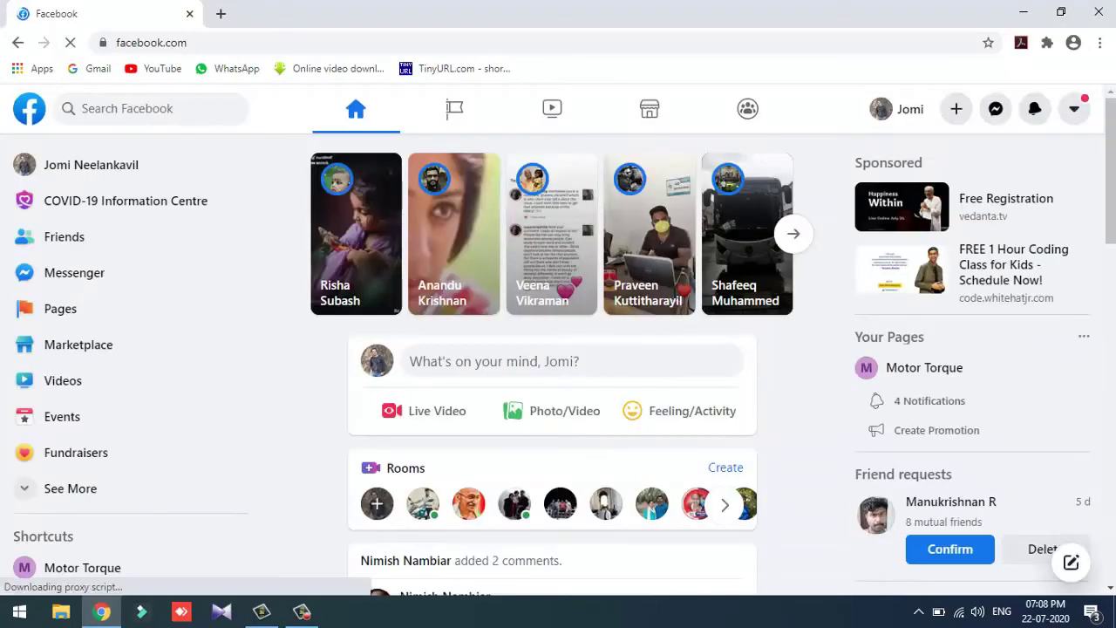
# Search Facebook for "techie ninjas", and like and open the Techie Ninjas education page
pyautogui.write('tec')
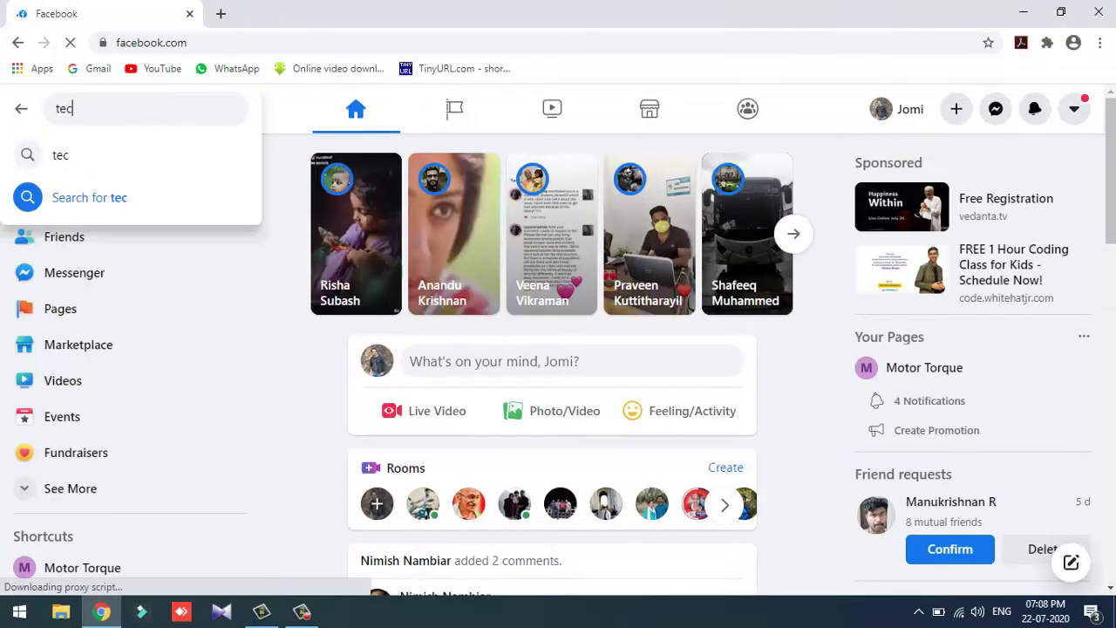
pyautogui.write('hie nin')
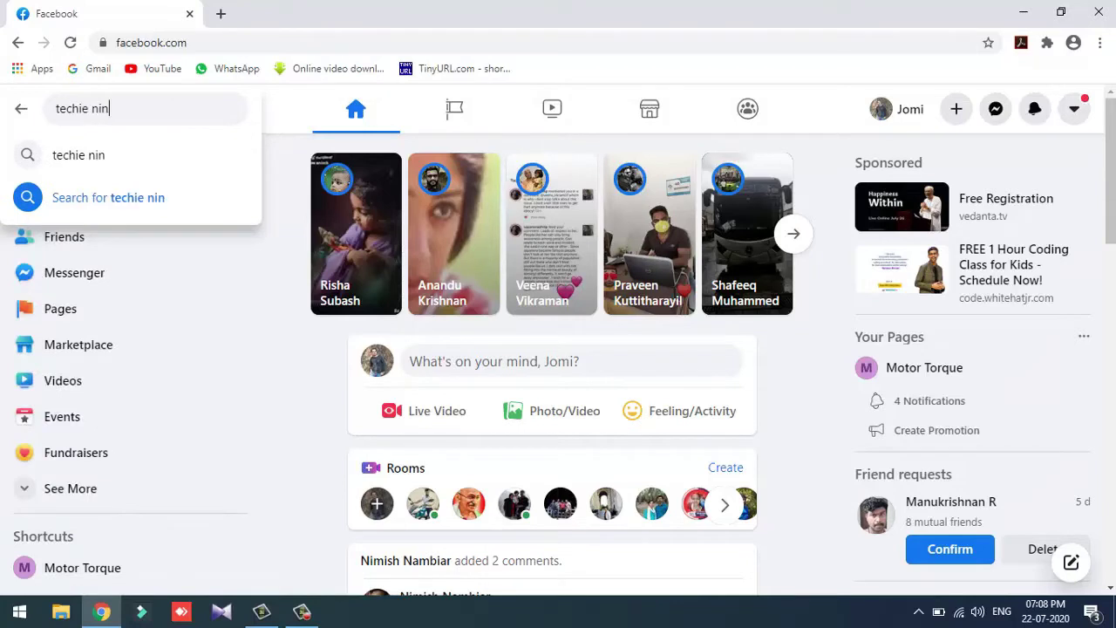
pyautogui.write('jas')
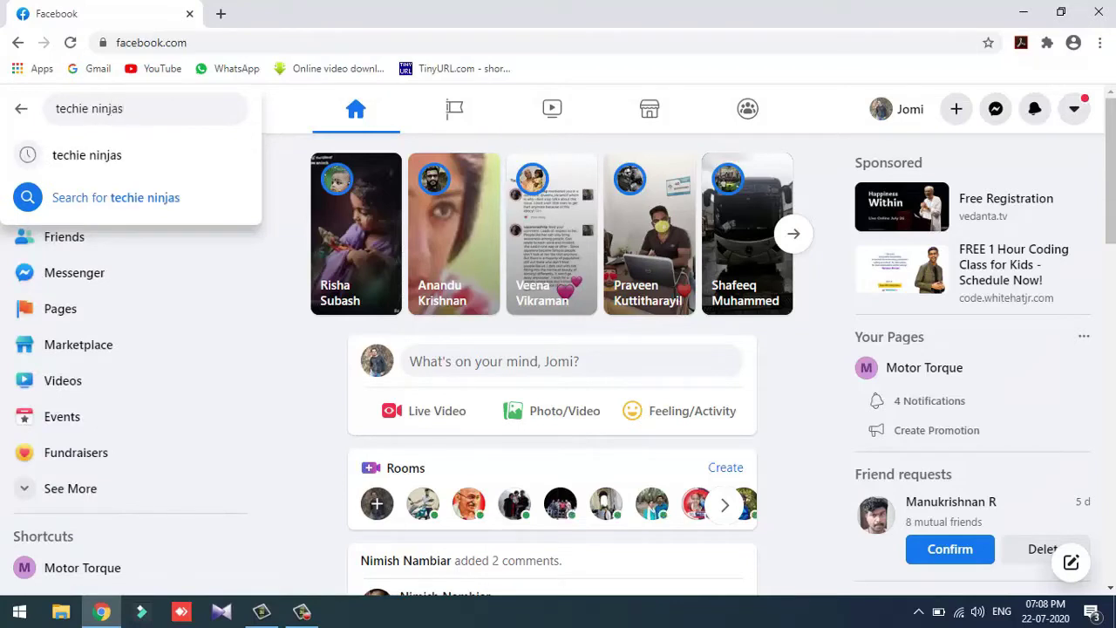
pyautogui.press('Return')
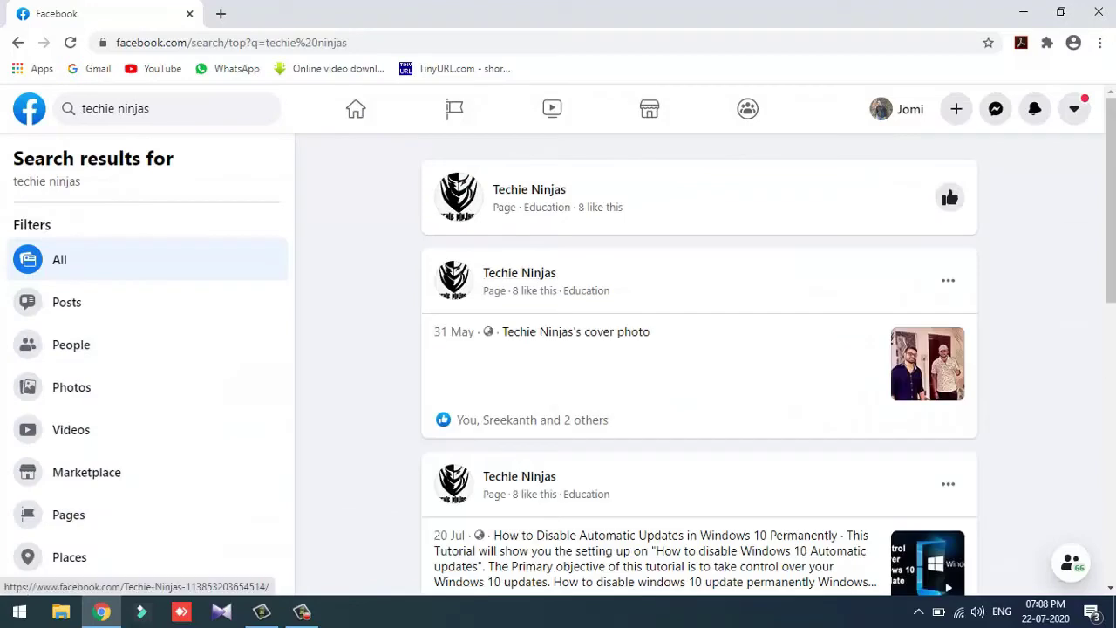
pyautogui.click(950, 197)
pyautogui.click(529, 189)
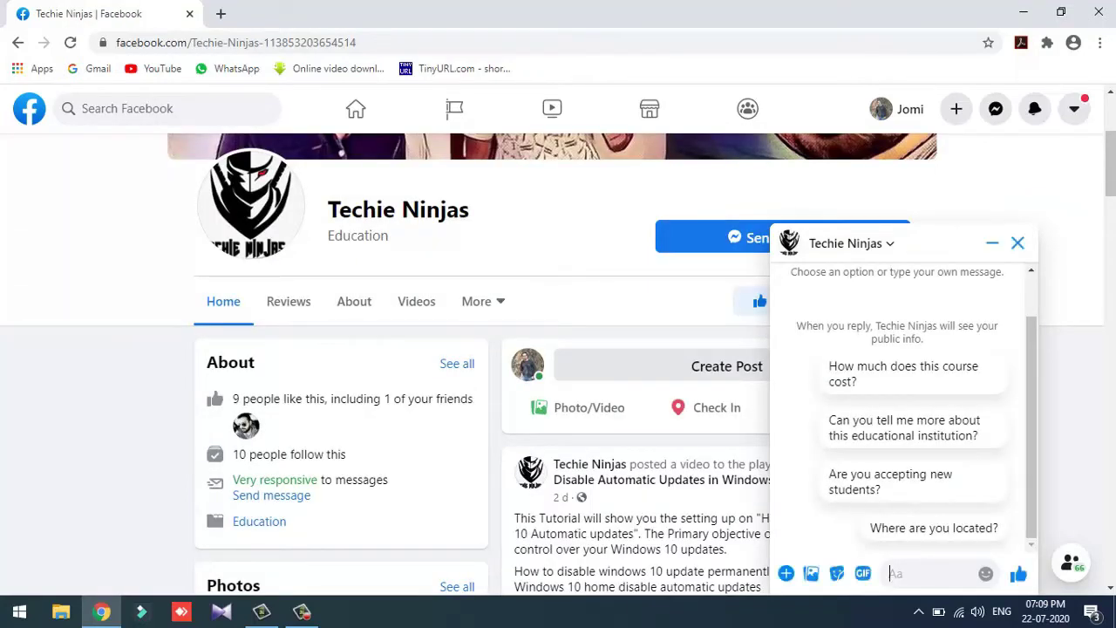
# Send the greeting "Hi Techies" to the Techie Ninjas page in the chat
pyautogui.write('Hi ')
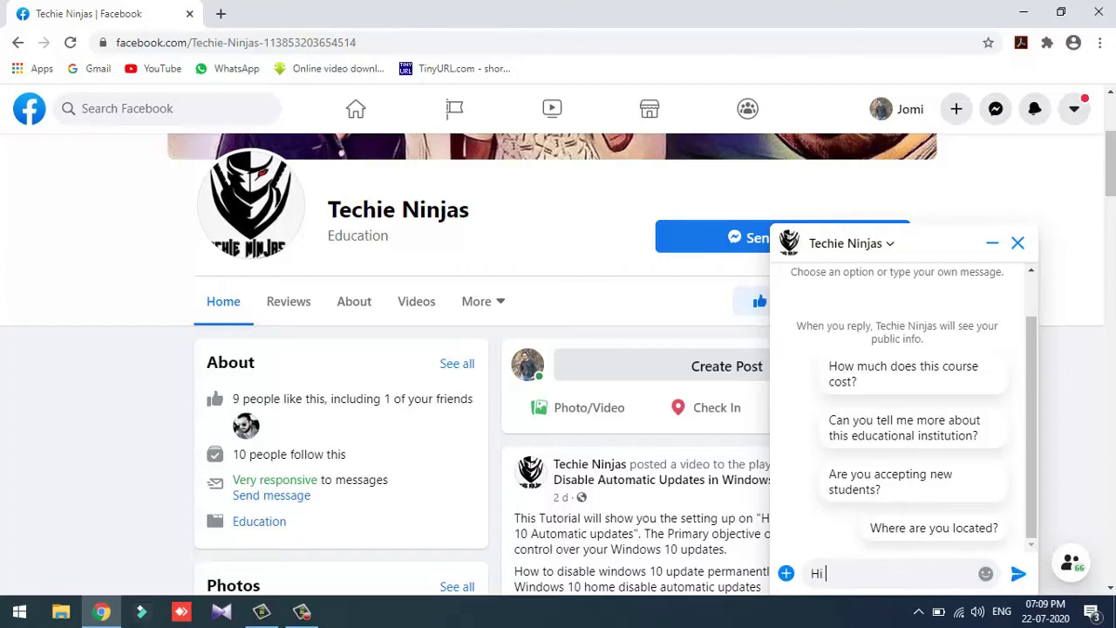
pyautogui.write('Techies')
pyautogui.press('Return')
# Send the chat message "I am facing performance issues in my laptop.. I think you people can able to help me.."
pyautogui.write('I')
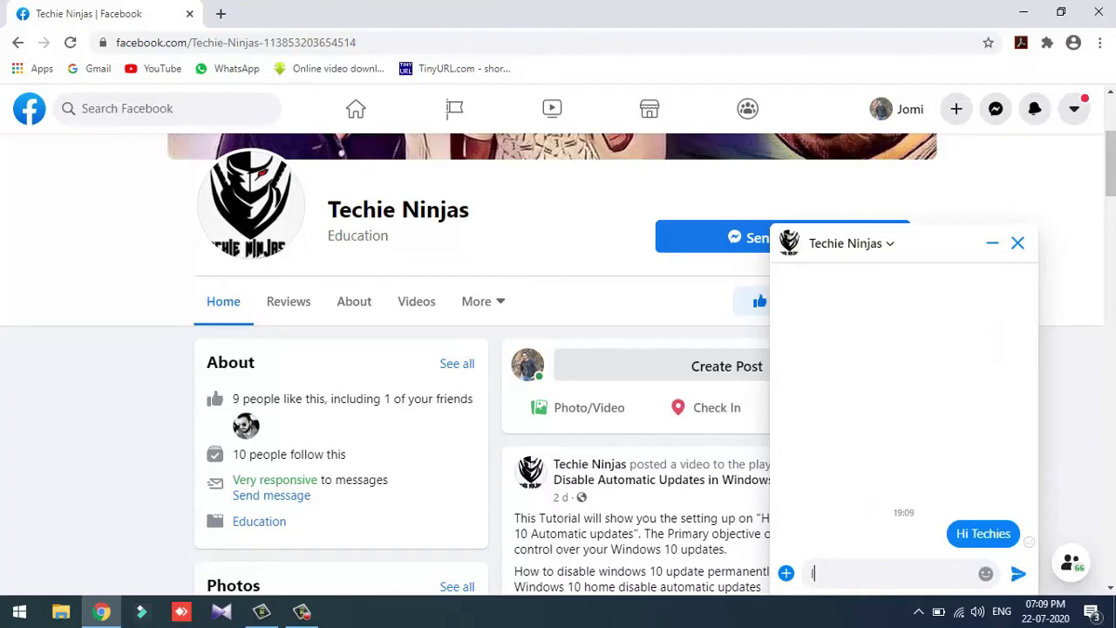
pyautogui.write(' am facing performance i')
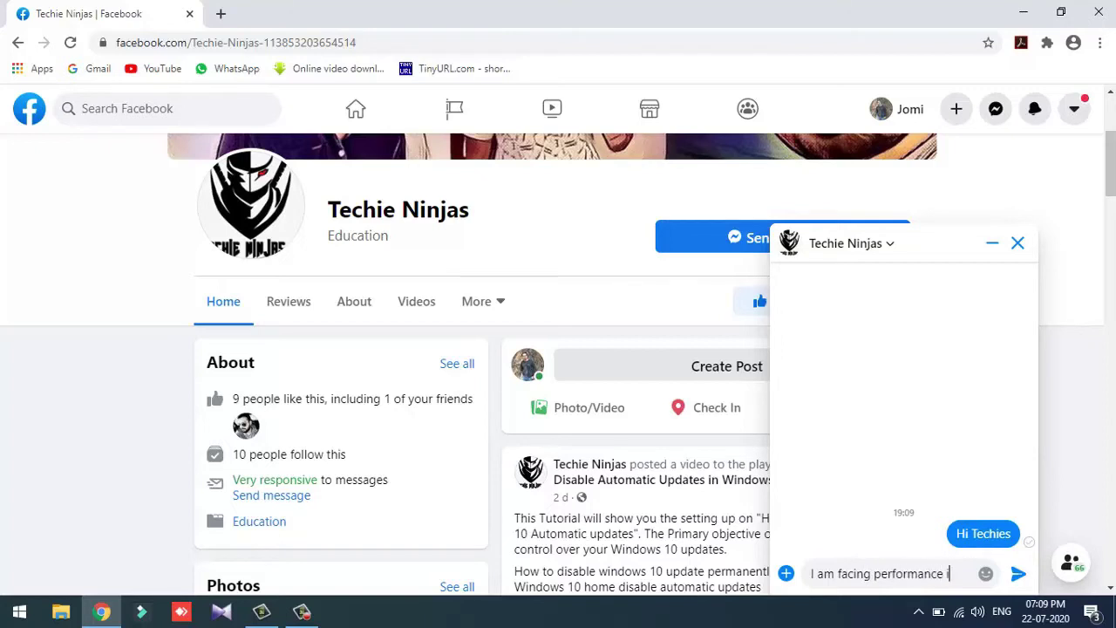
pyautogui.write('ssues in my ')
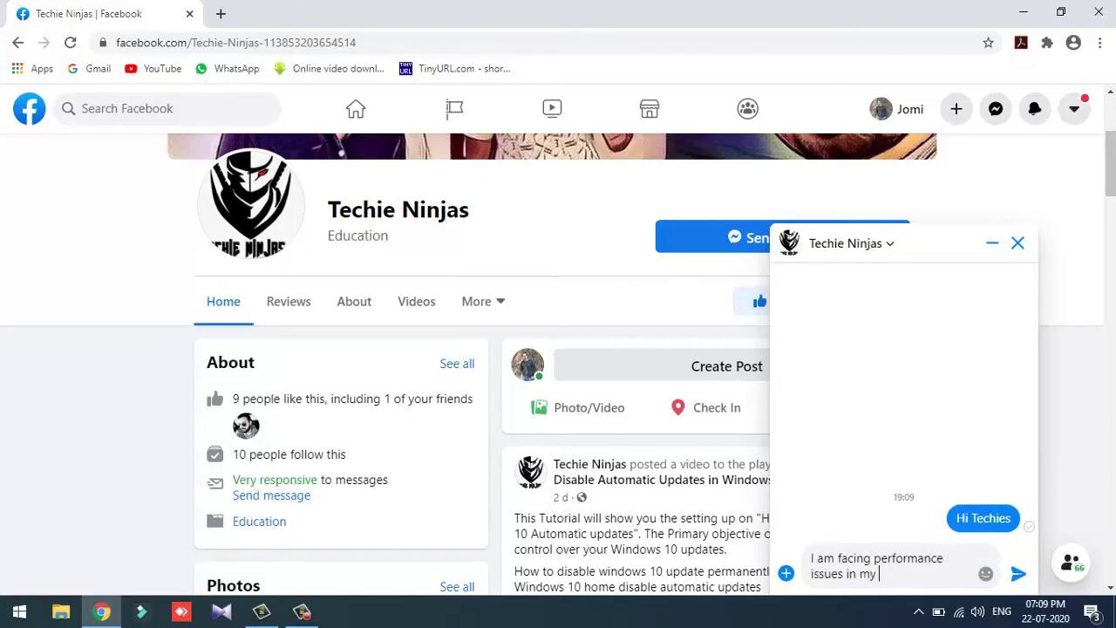
pyautogui.write('laptop.. I think you pw')
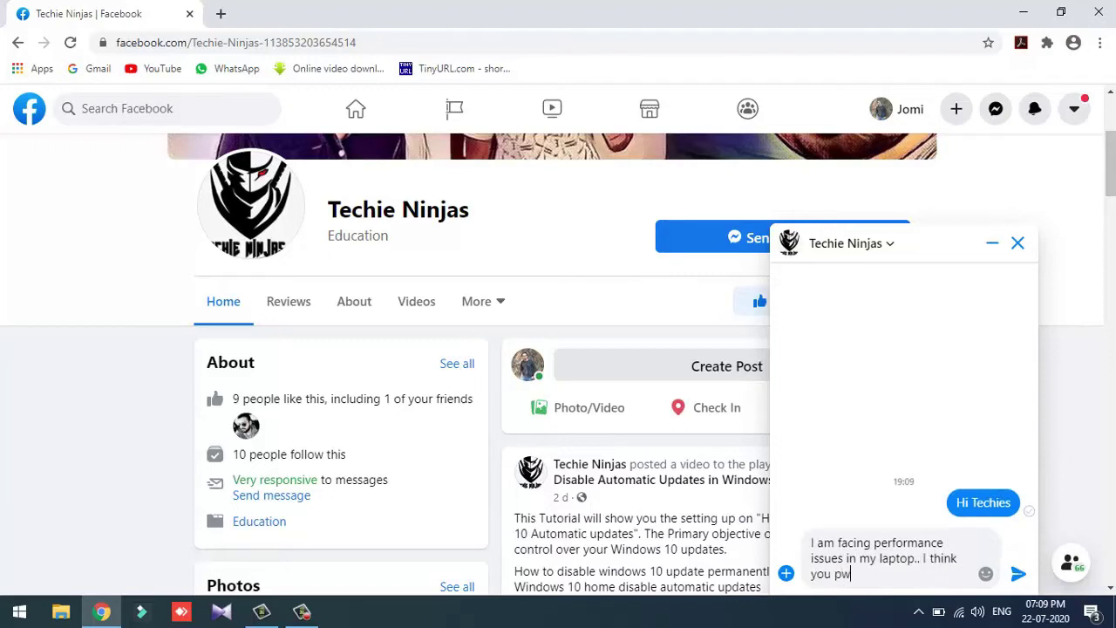
pyautogui.press('BackSpace')
pyautogui.write('eople can able to')
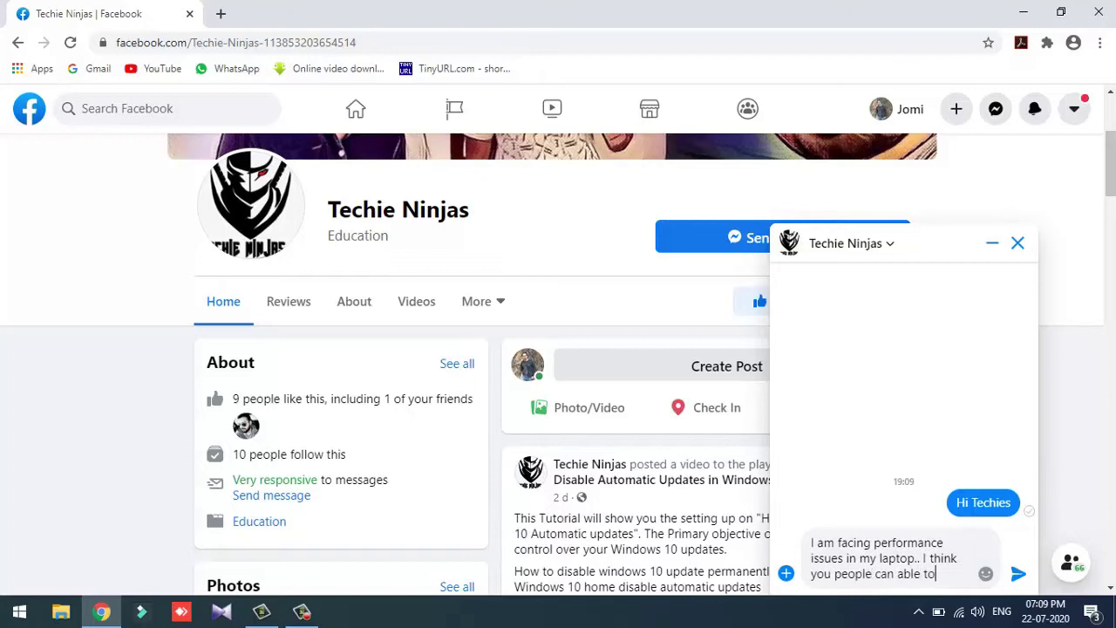
pyautogui.write(' help me.')
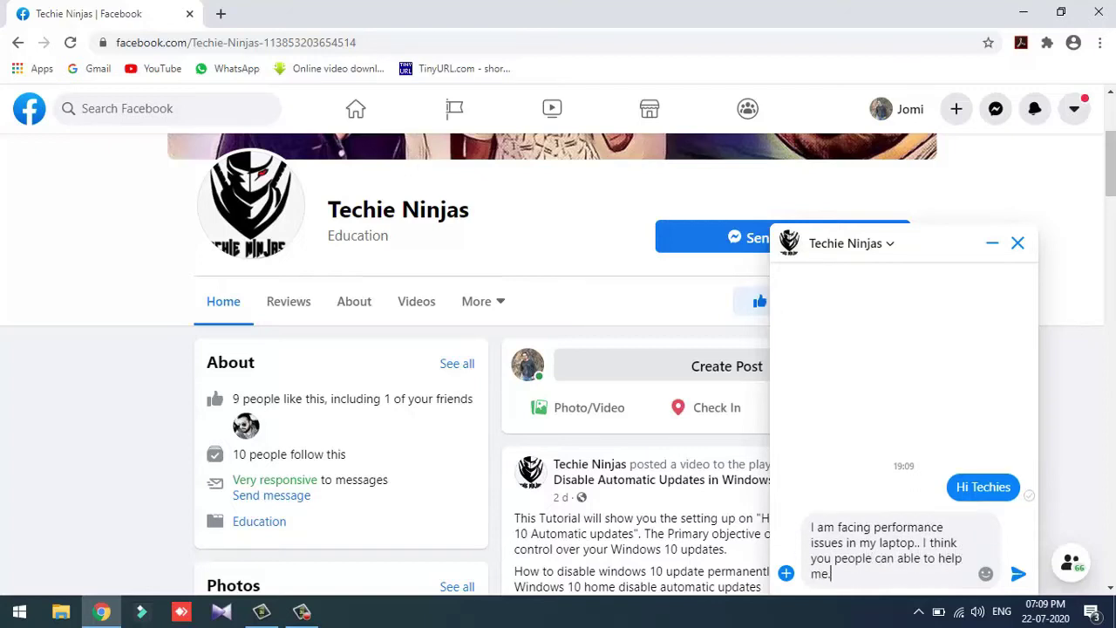
pyautogui.write('.')
pyautogui.press('Return')
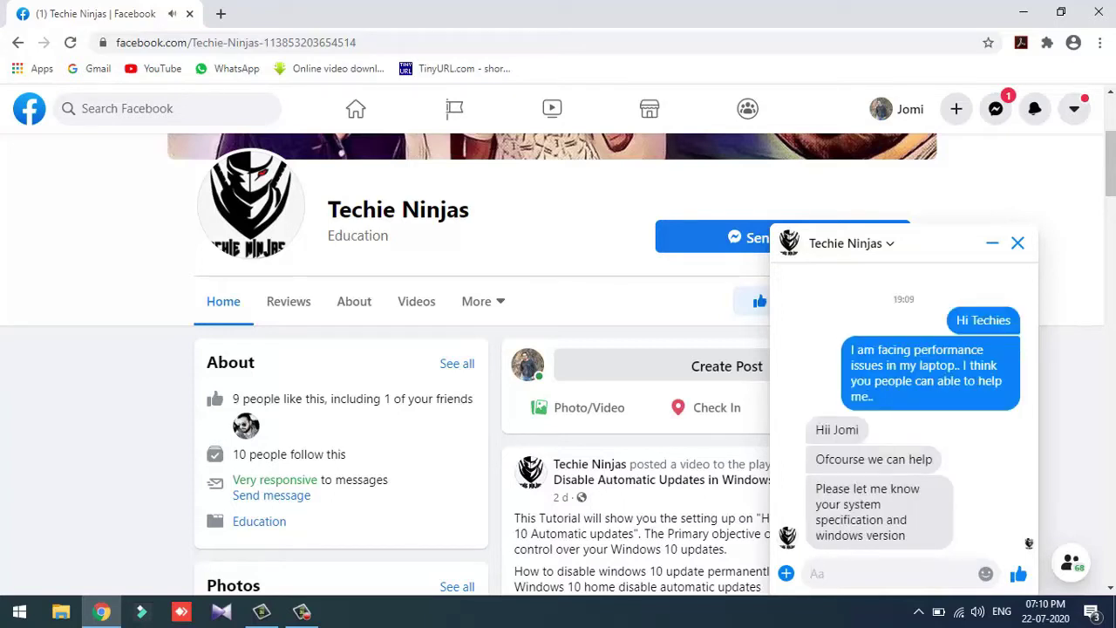
# Reply in the chat with "My laptop is acer"
pyautogui.write('My laptop is a')
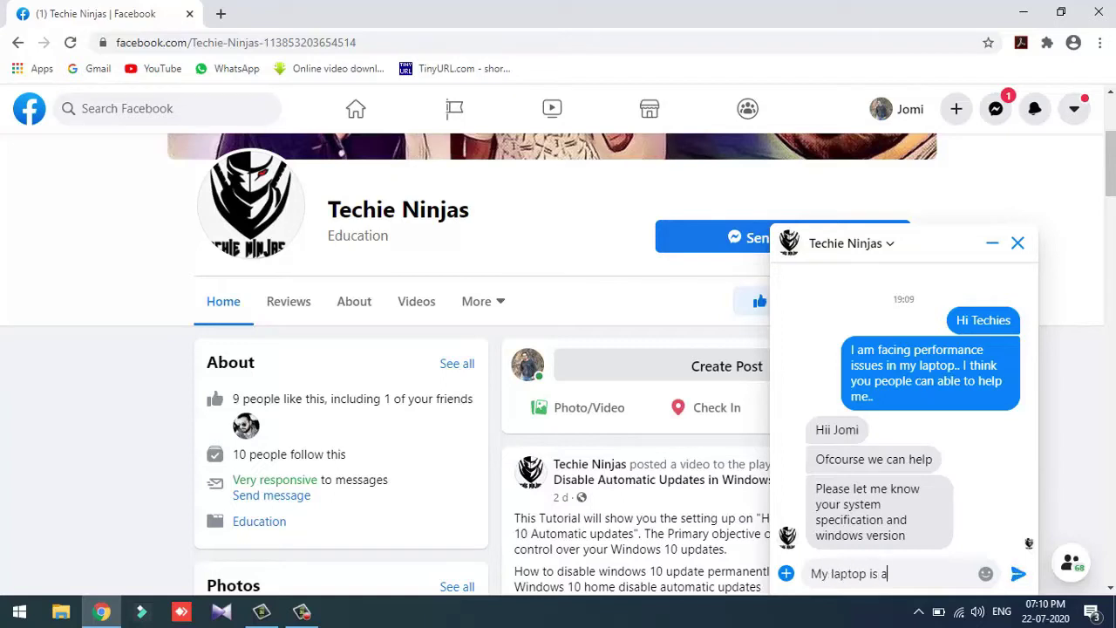
pyautogui.write('cer')
pyautogui.press('Return')
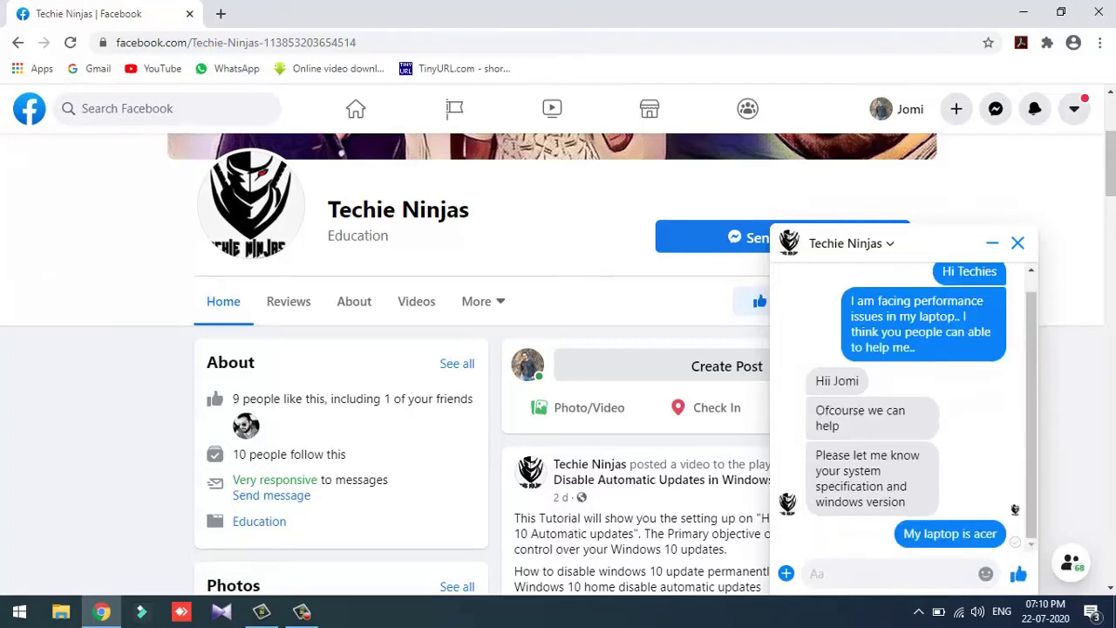
# Send the system specification "i3 with 4gb memory and 500 gb storage & Windows 10" in the chat
pyautogui.write('i3 with 4gb ram')
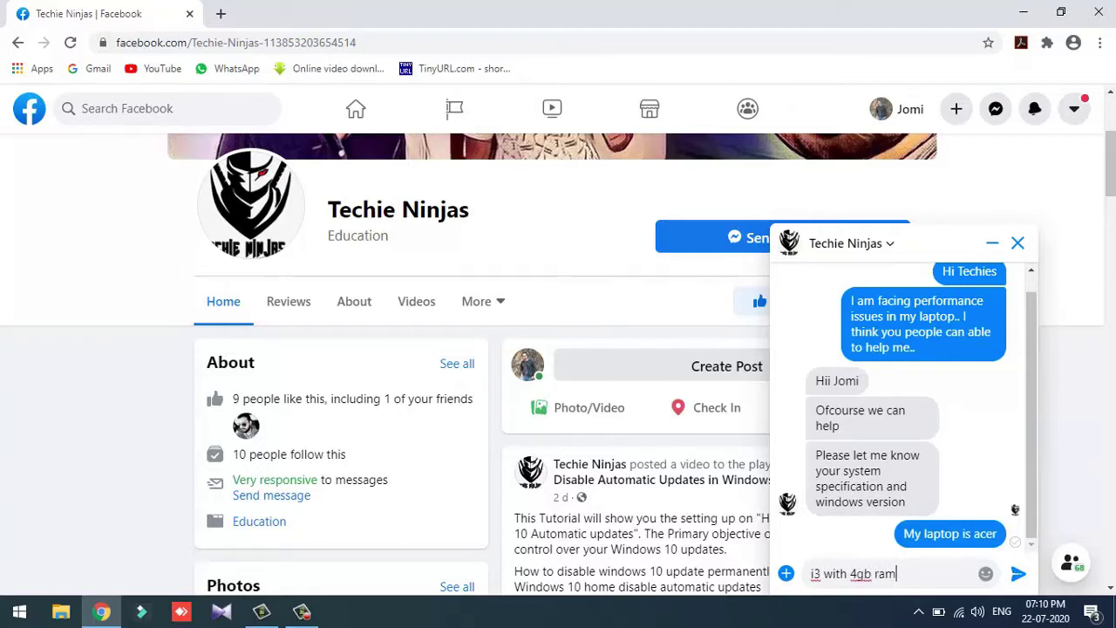
pyautogui.press('BackSpace')
pyautogui.press('BackSpace')
pyautogui.press('BackSpace')
pyautogui.write('memory and 500 gb')
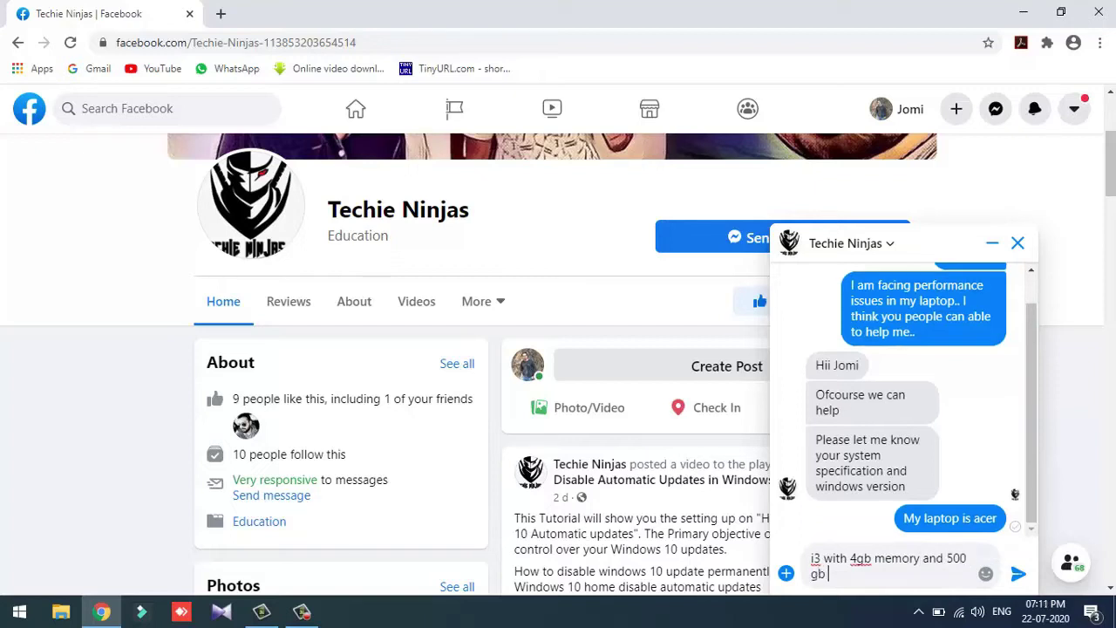
pyautogui.write(' storage & Windows')
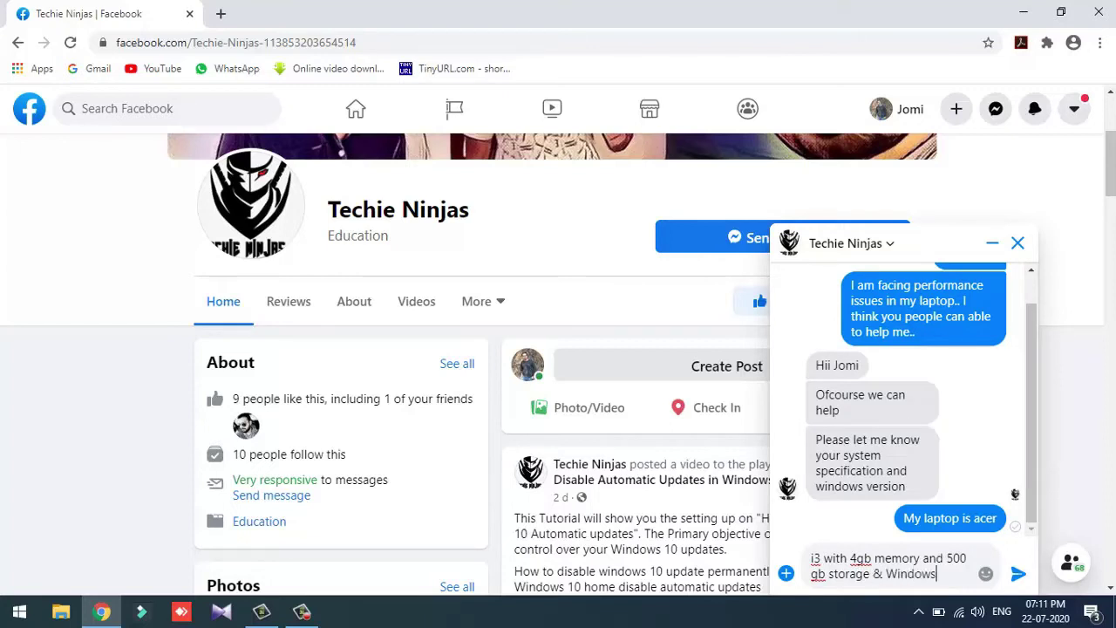
pyautogui.write(' 10')
pyautogui.press('Return')
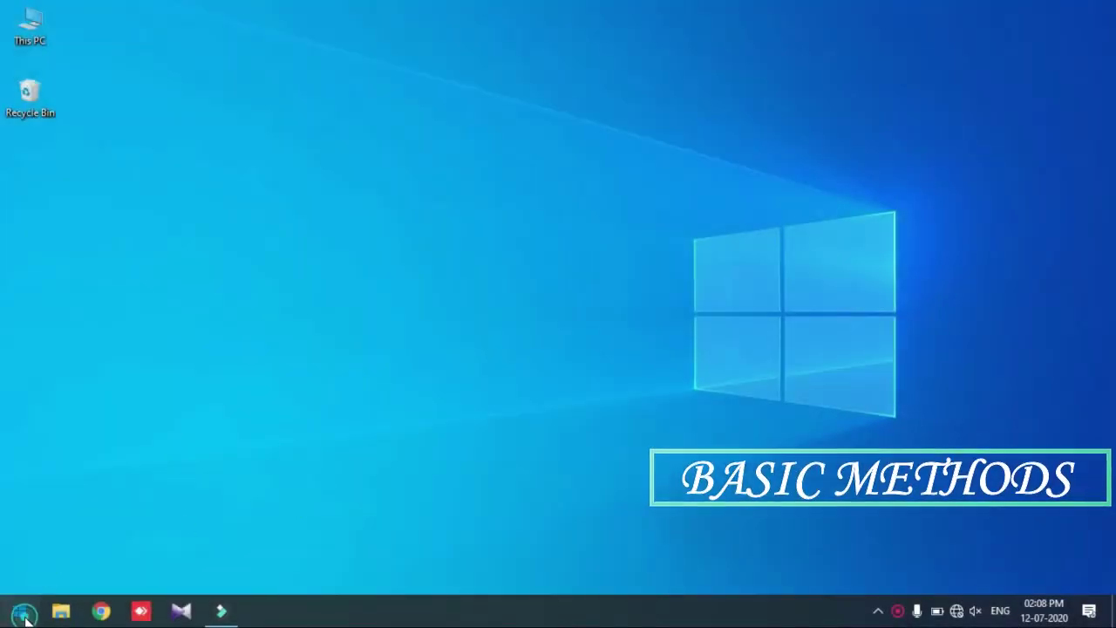
# Switch to Windows Settings and open the additional power settings from the system's Power & sleep page
pyautogui.click(21, 612)
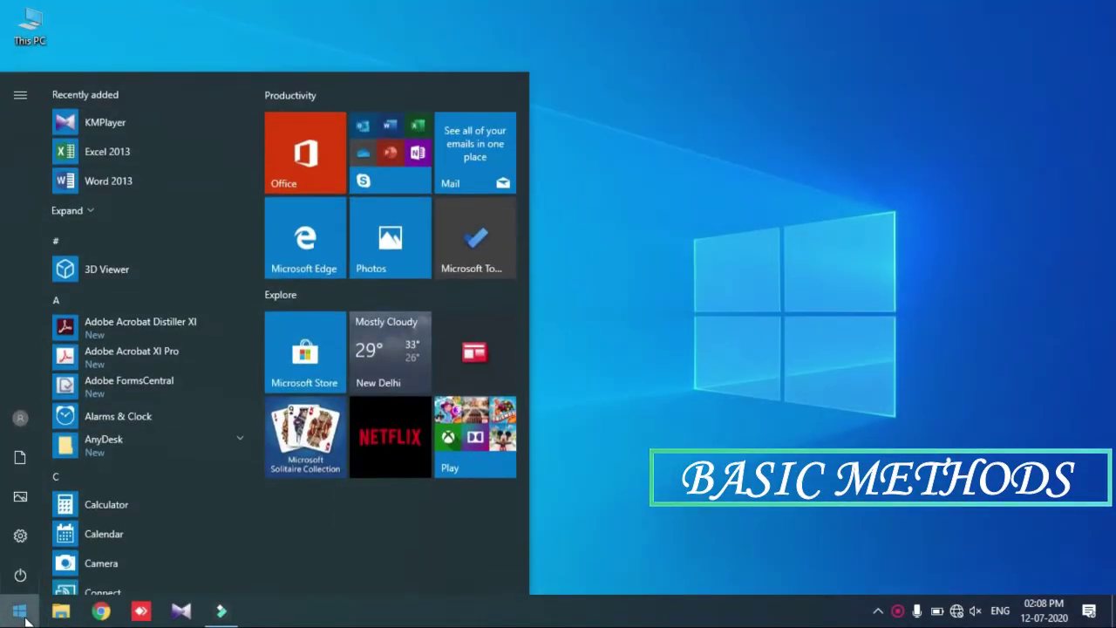
pyautogui.click(20, 534)
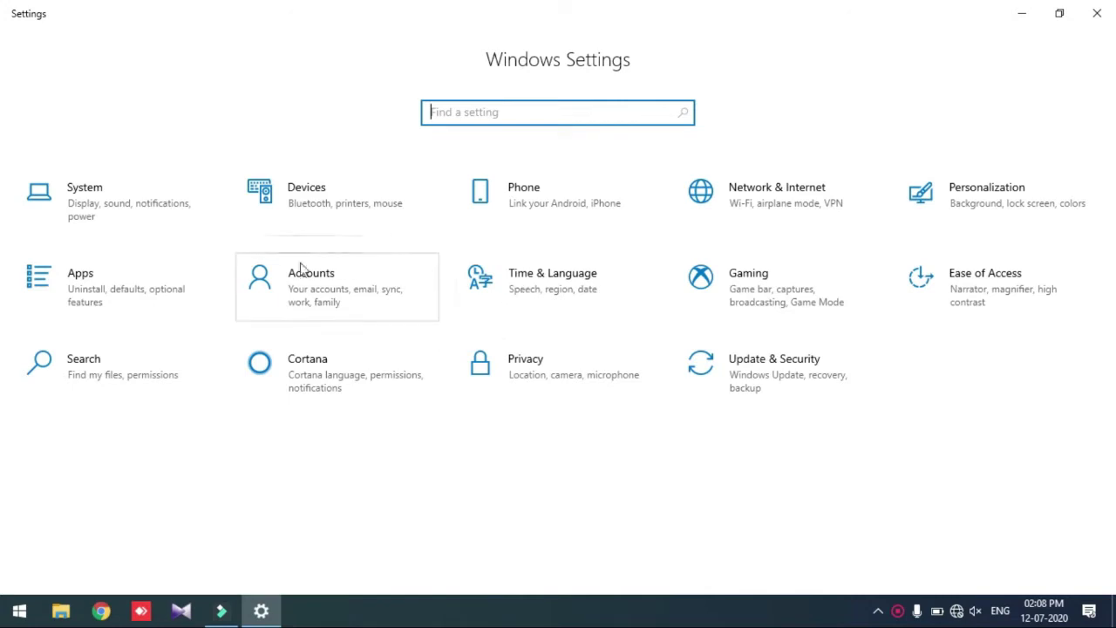
pyautogui.click(129, 216)
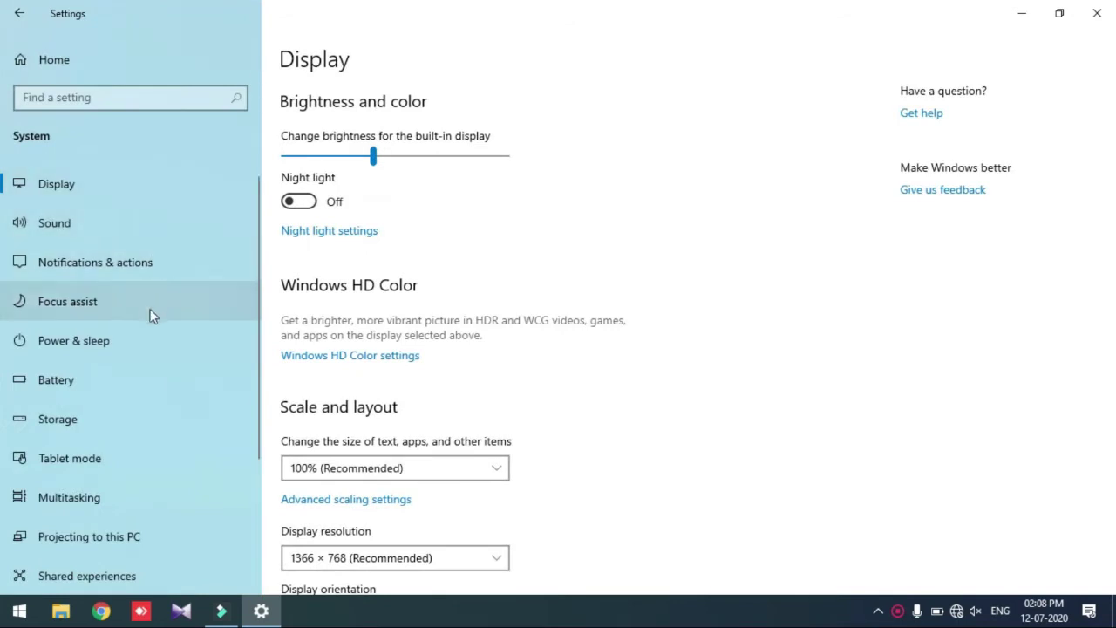
pyautogui.click(144, 347)
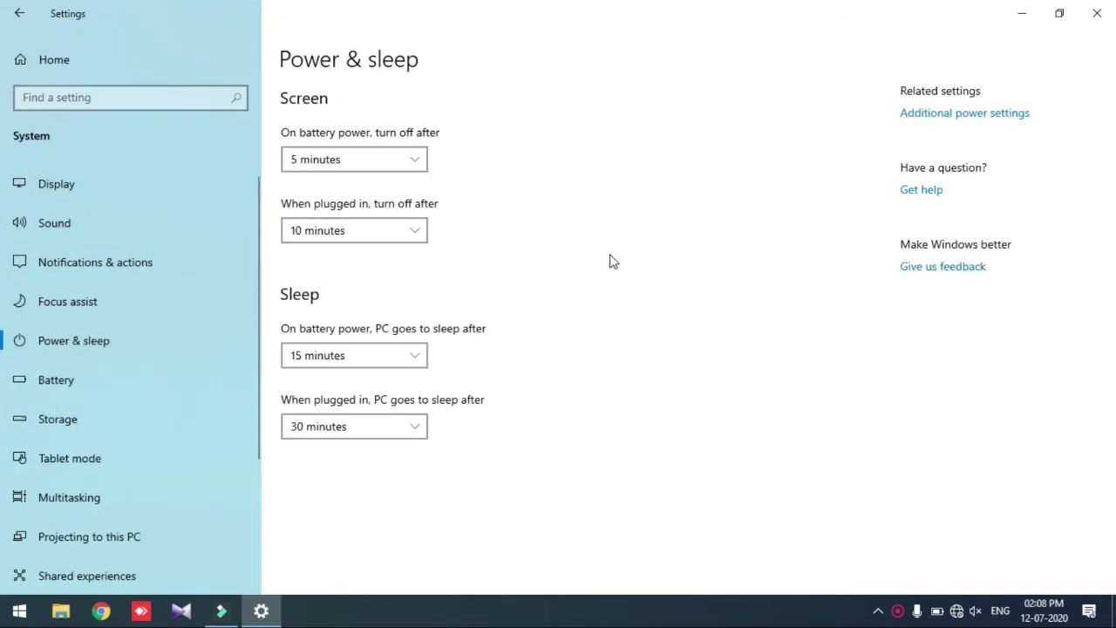
pyautogui.click(942, 114)
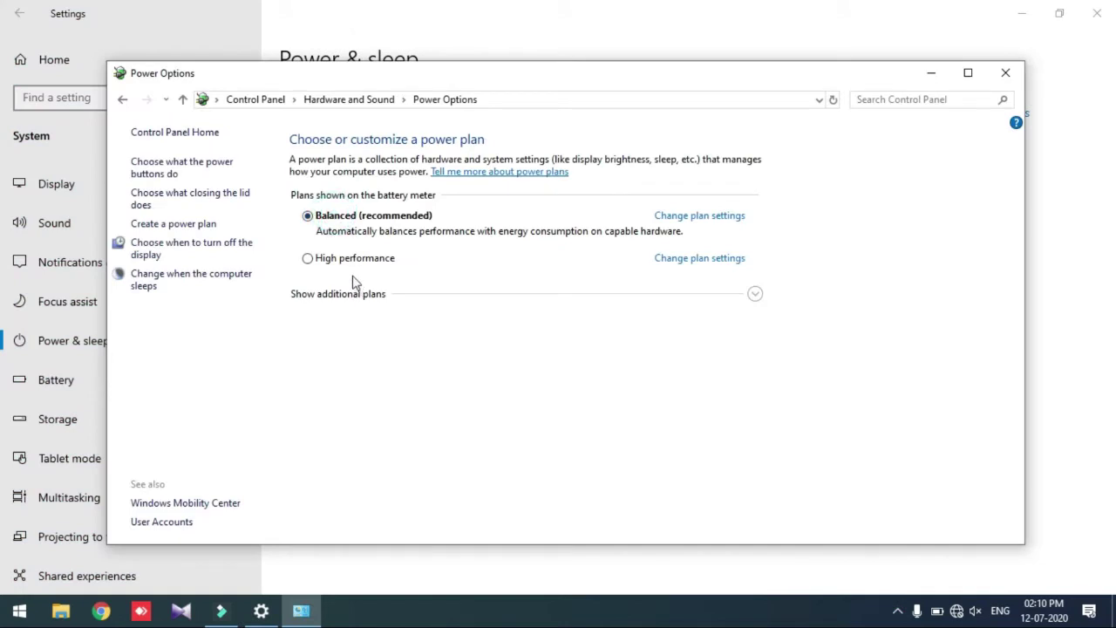
# Activate the High performance power plan and open its advanced power settings
pyautogui.click(354, 265)
pyautogui.click(755, 296)
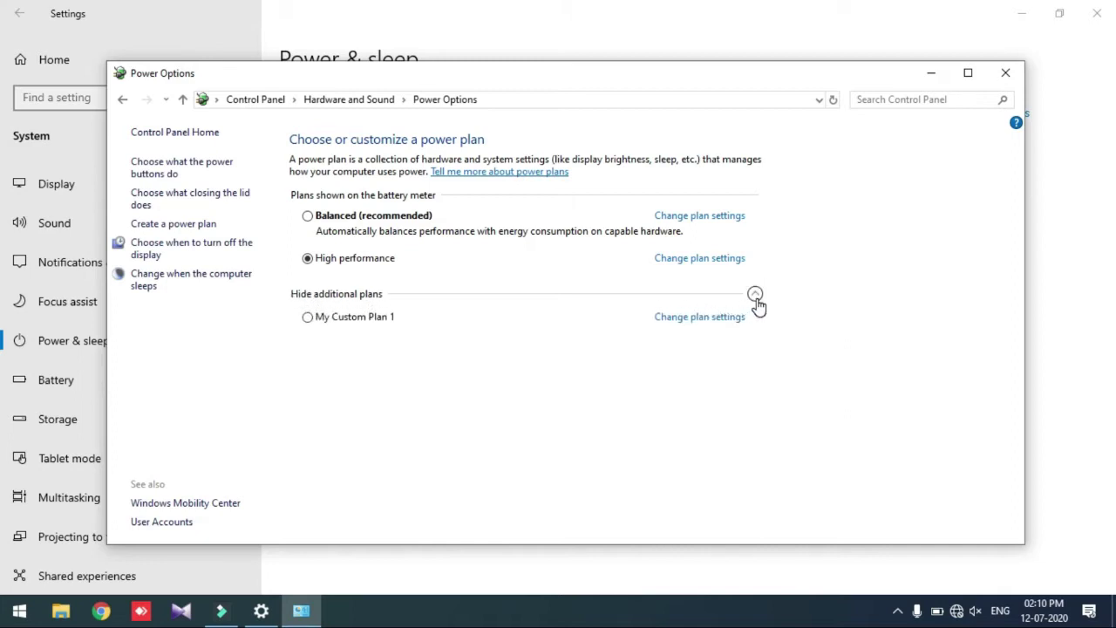
pyautogui.click(756, 297)
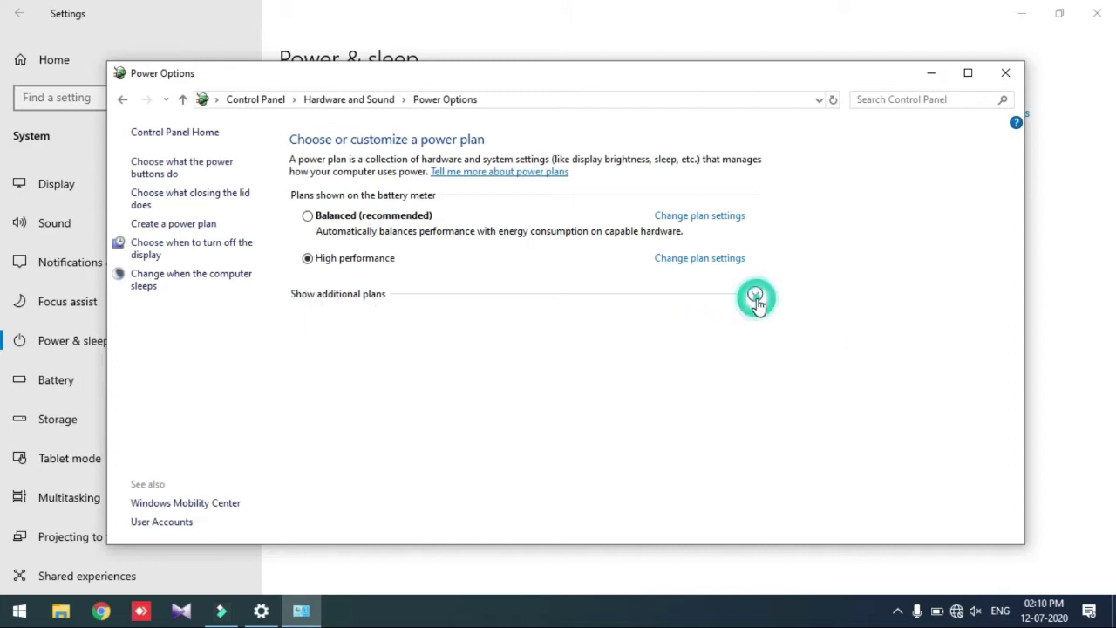
pyautogui.click(702, 260)
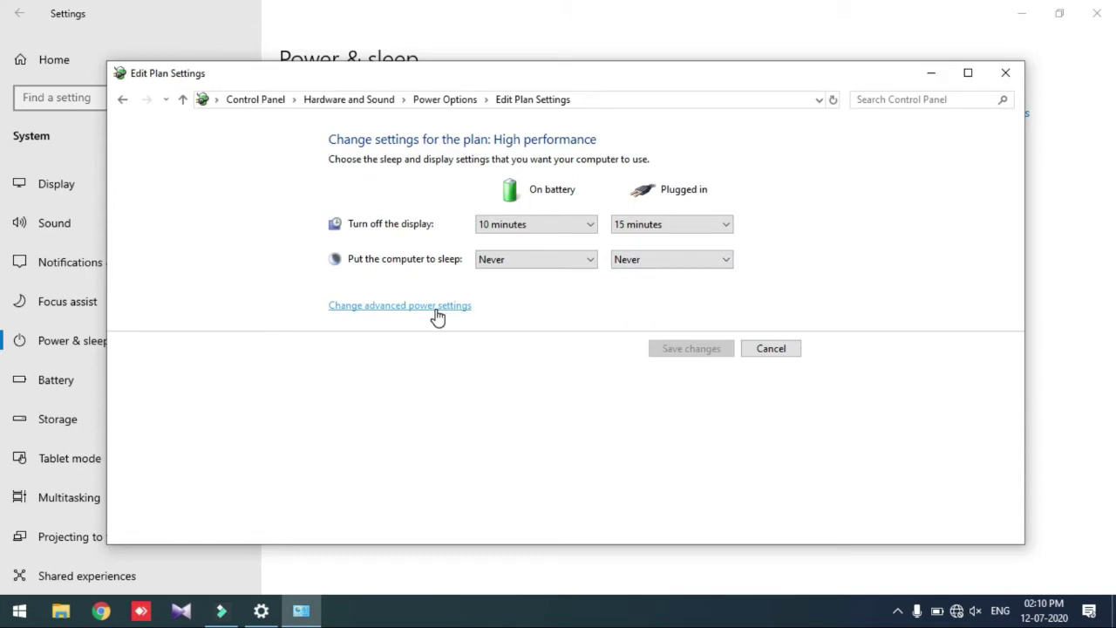
pyautogui.click(437, 306)
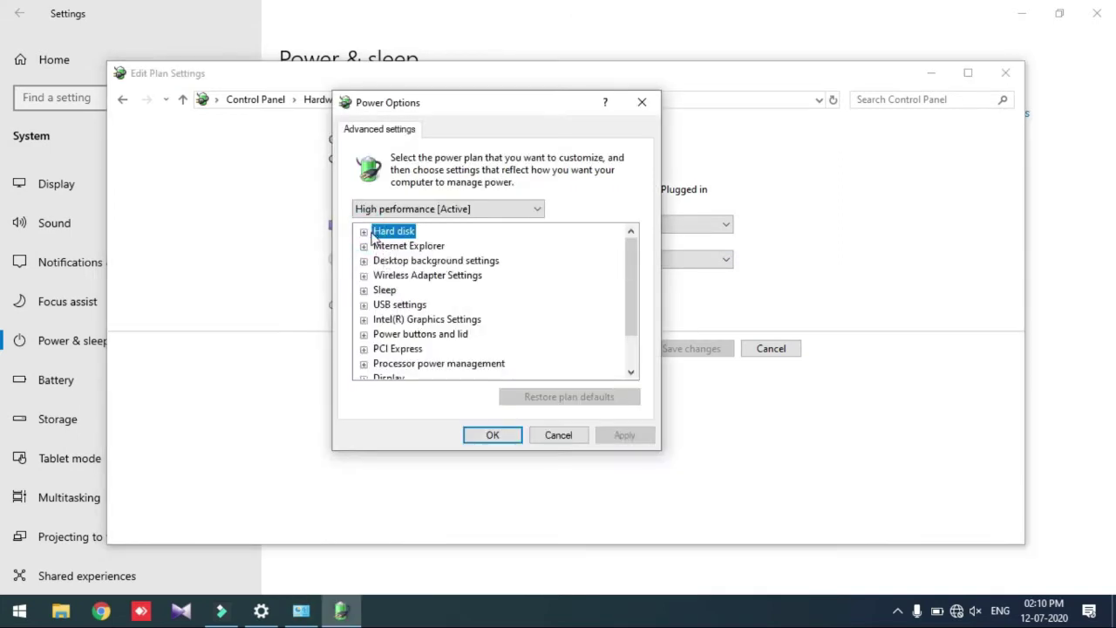
# Set the hard disk's turn-off time on battery to 0 minutes for the High performance plan
pyautogui.click(364, 232)
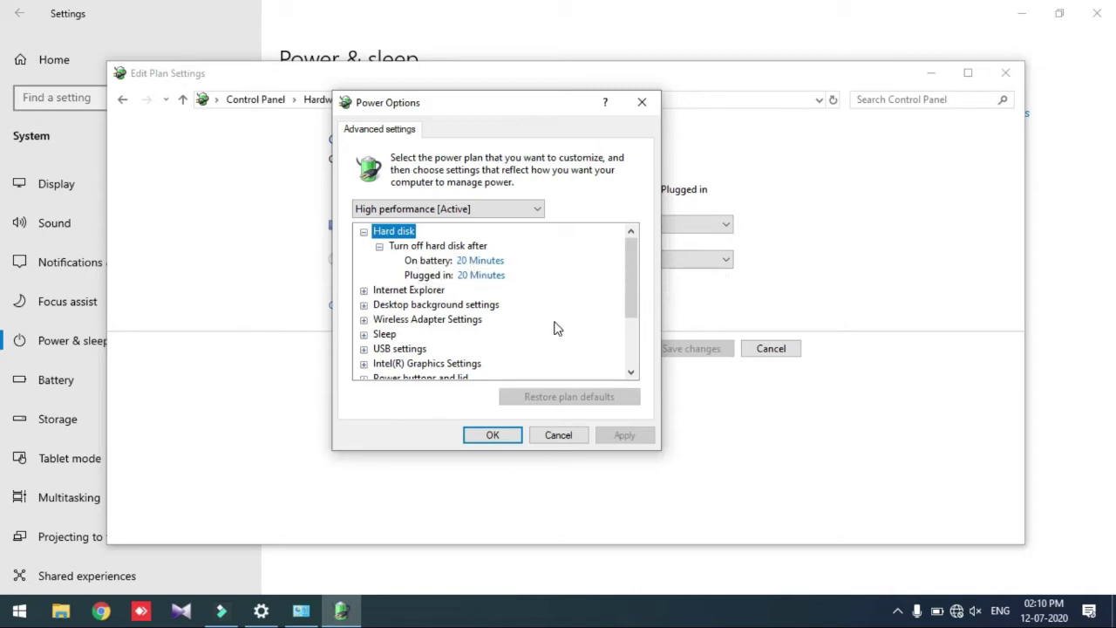
pyautogui.click(488, 260)
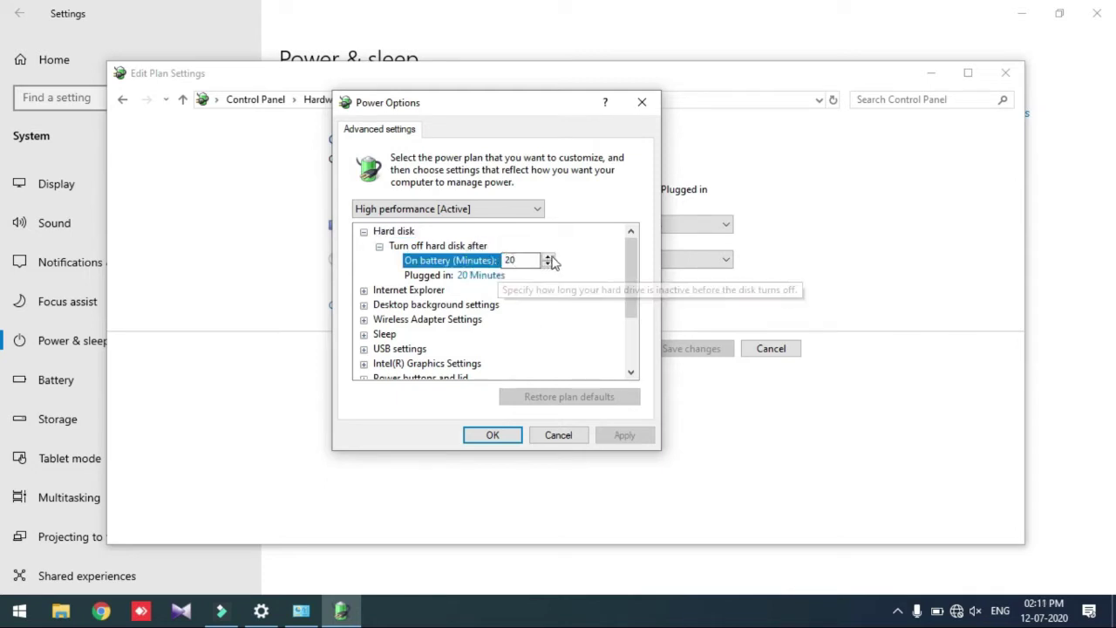
pyautogui.doubleClick(521, 264)
pyautogui.press('BackSpace')
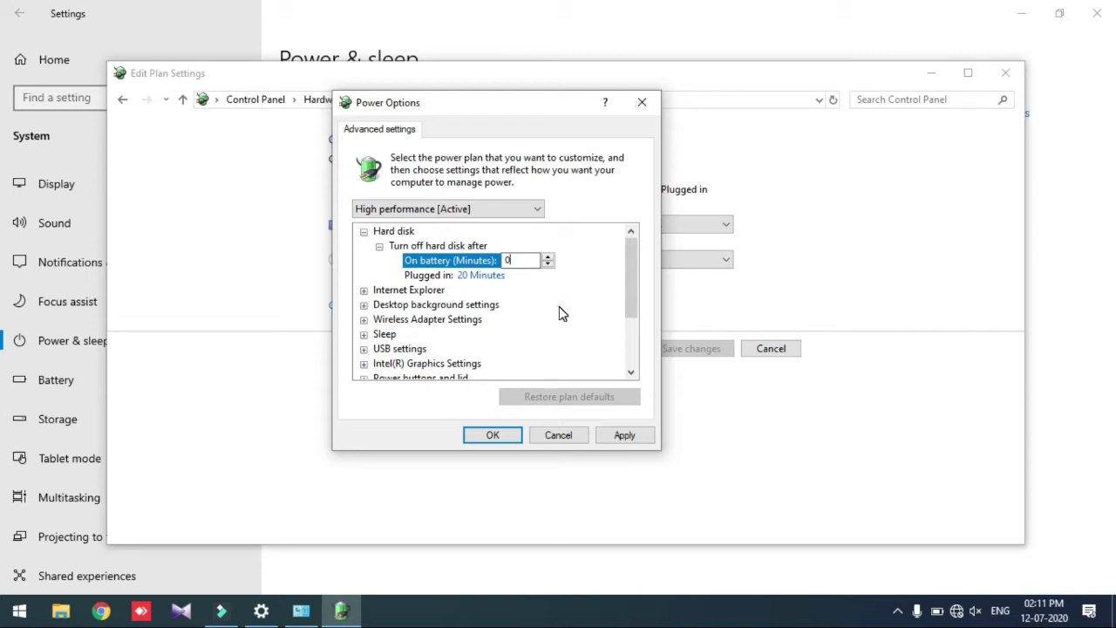
# Set the minimum processor state on battery to 0% under the plan's processor power management
pyautogui.click(559, 306)
pyautogui.moveTo(633, 295); pyautogui.dragTo(636, 347)
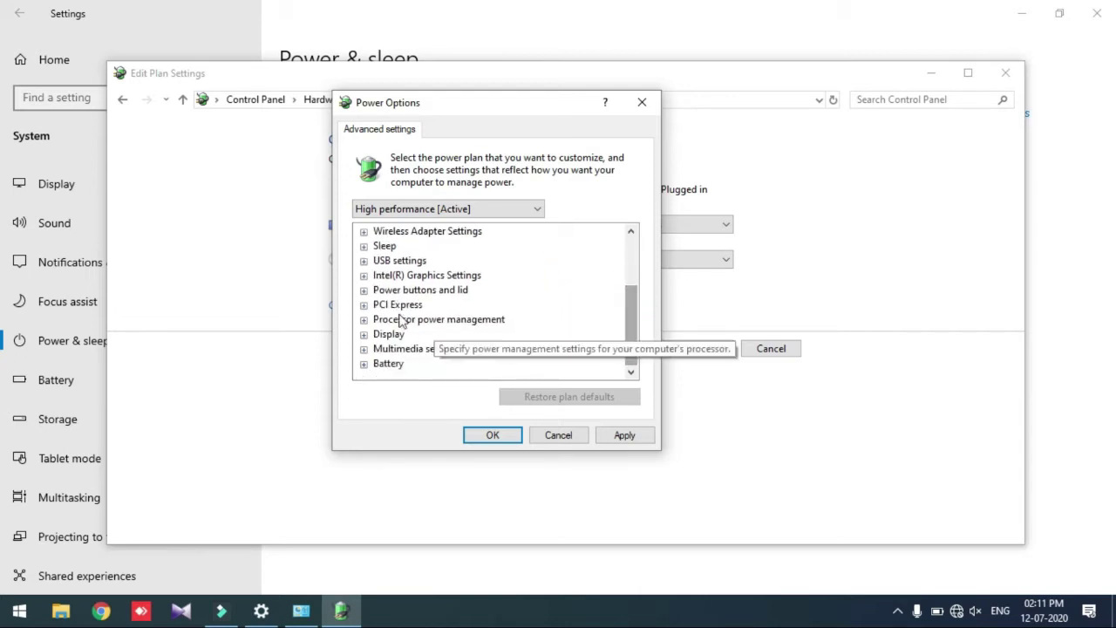
pyautogui.click(369, 322)
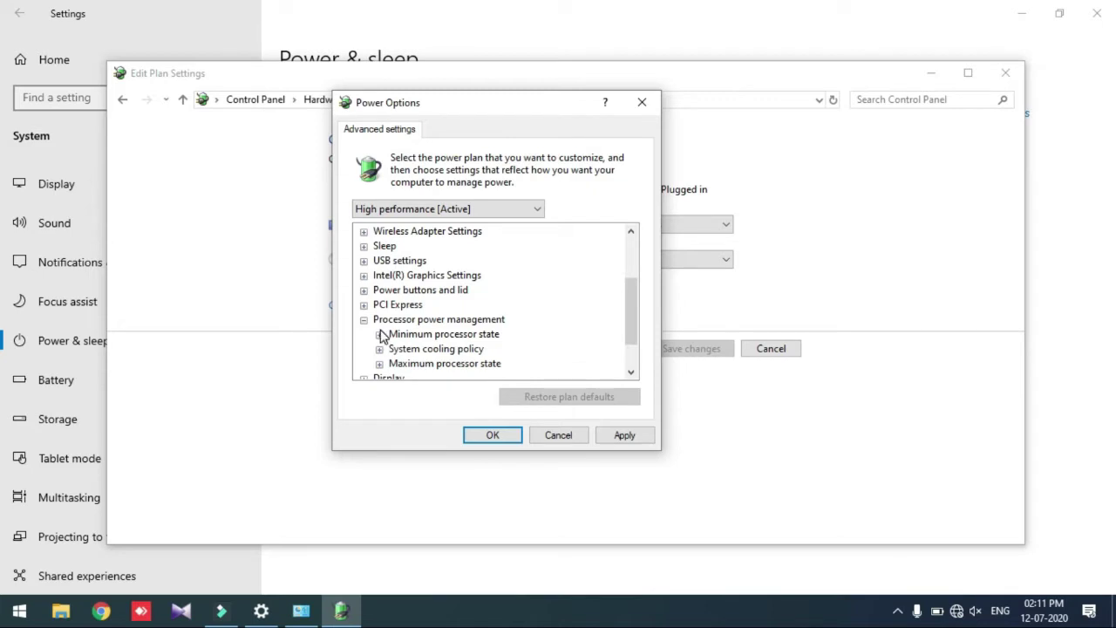
pyautogui.click(379, 334)
pyautogui.click(431, 348)
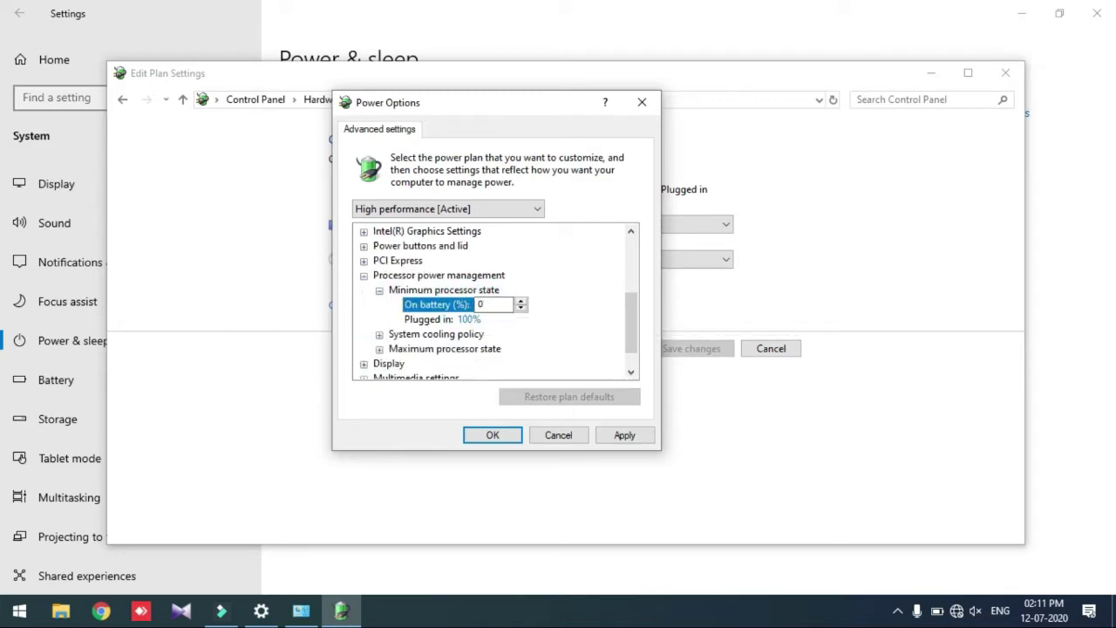
# Keep the maximum processor state on battery at 100%, apply the advanced power settings and close the open windows
pyautogui.click(364, 309)
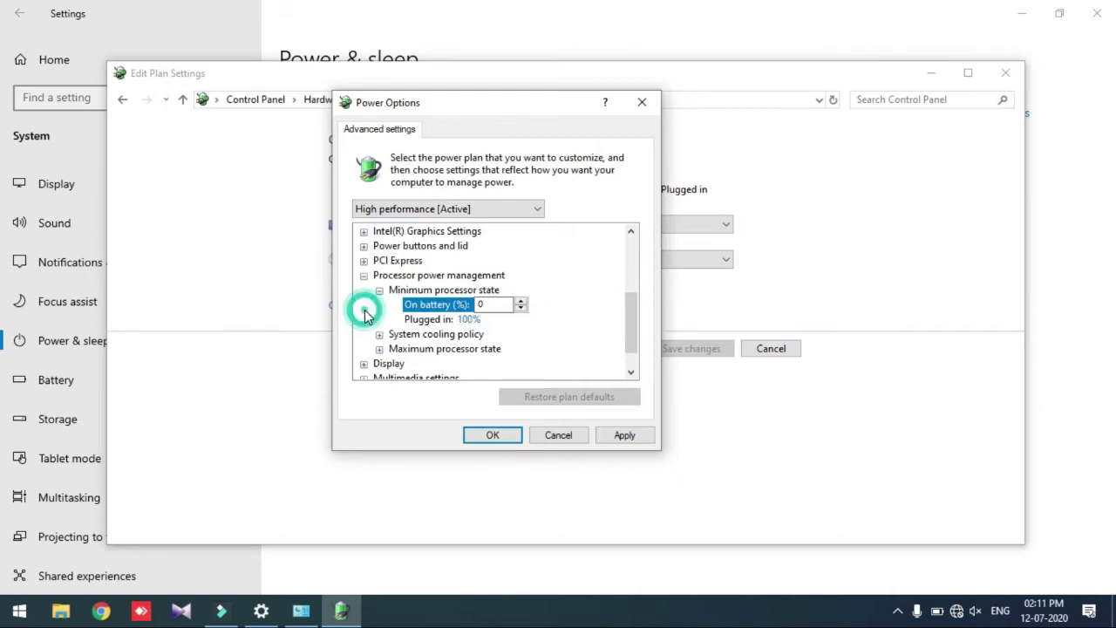
pyautogui.click(379, 349)
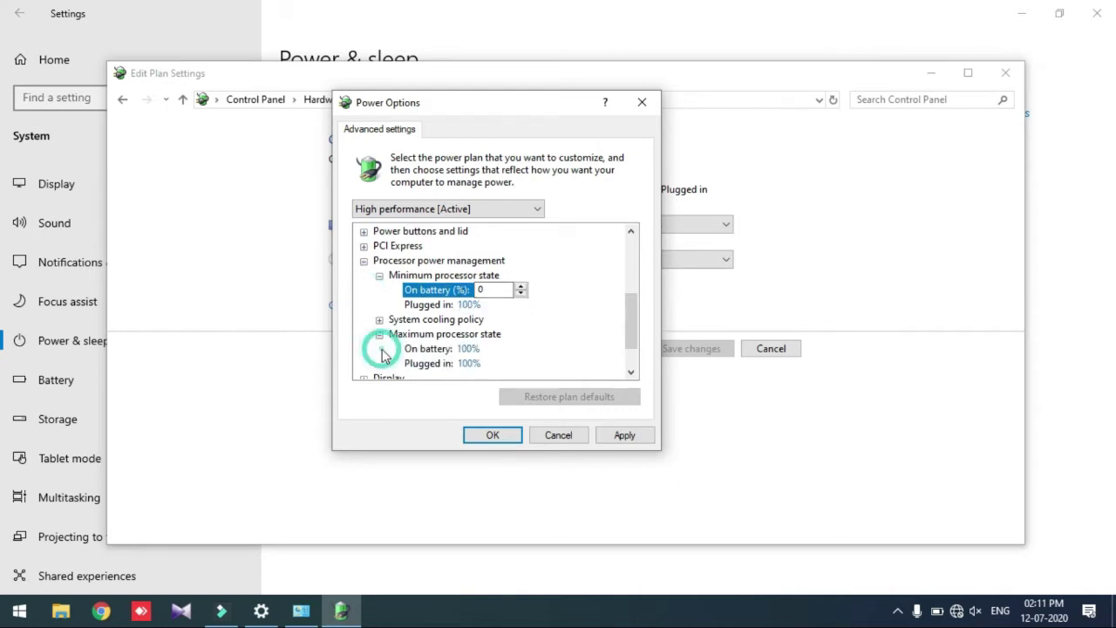
pyautogui.click(465, 350)
pyautogui.scroll(-1, 523, 349)
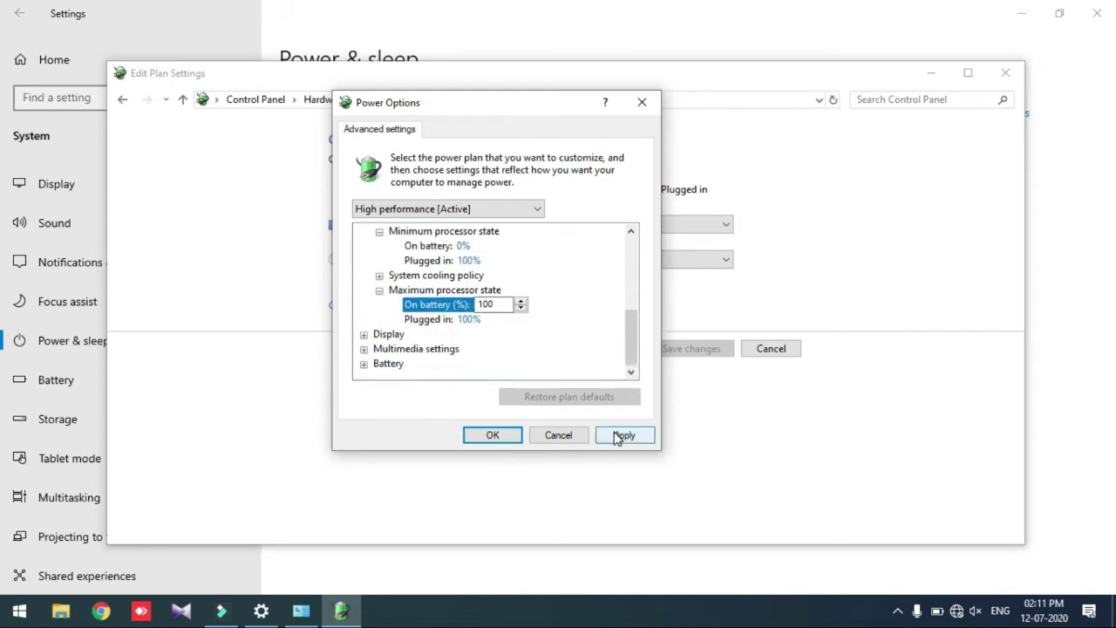
pyautogui.click(616, 436)
pyautogui.click(493, 436)
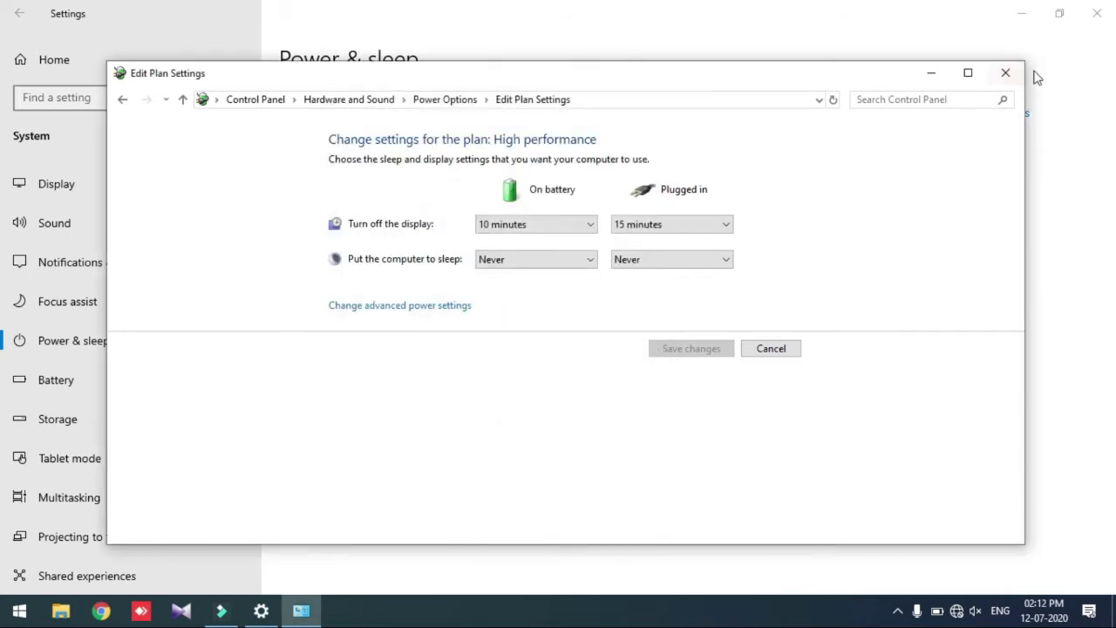
pyautogui.click(1005, 73)
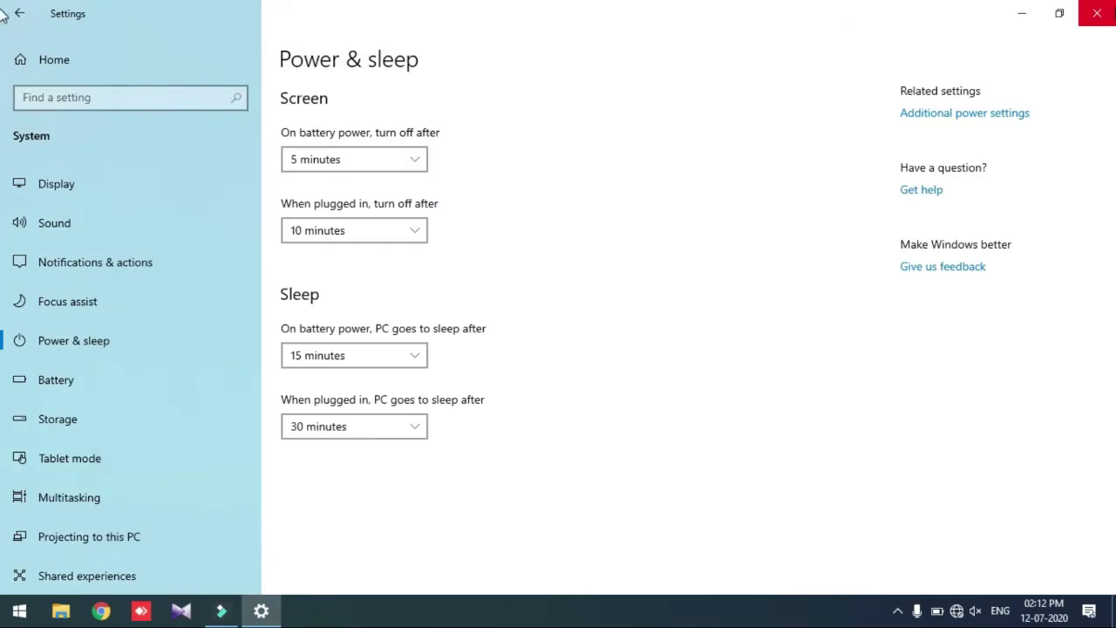
pyautogui.click(1097, 13)
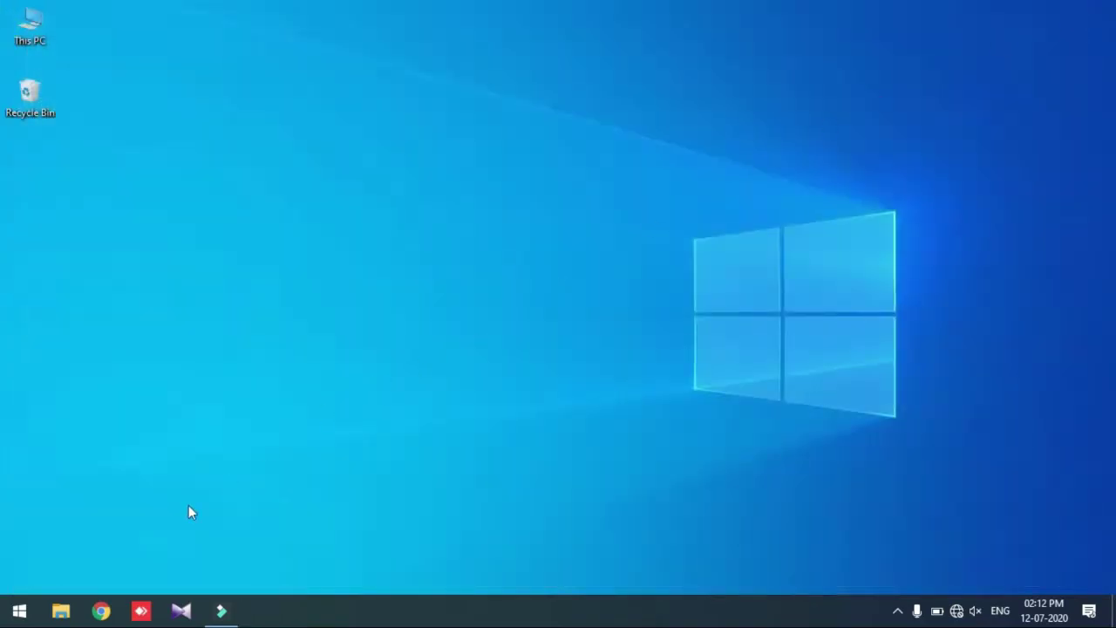
# Turn off all four general privacy options in Windows Settings: advertising ID, language list access, app launch tracking and suggested content
pyautogui.click(20, 609)
pyautogui.click(22, 540)
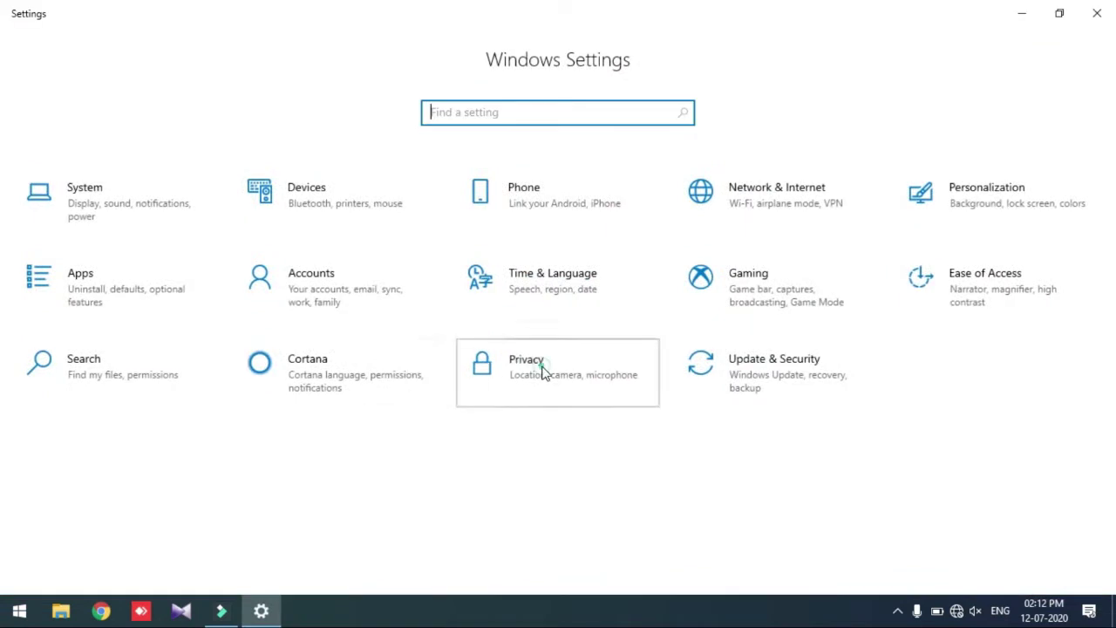
pyautogui.click(542, 372)
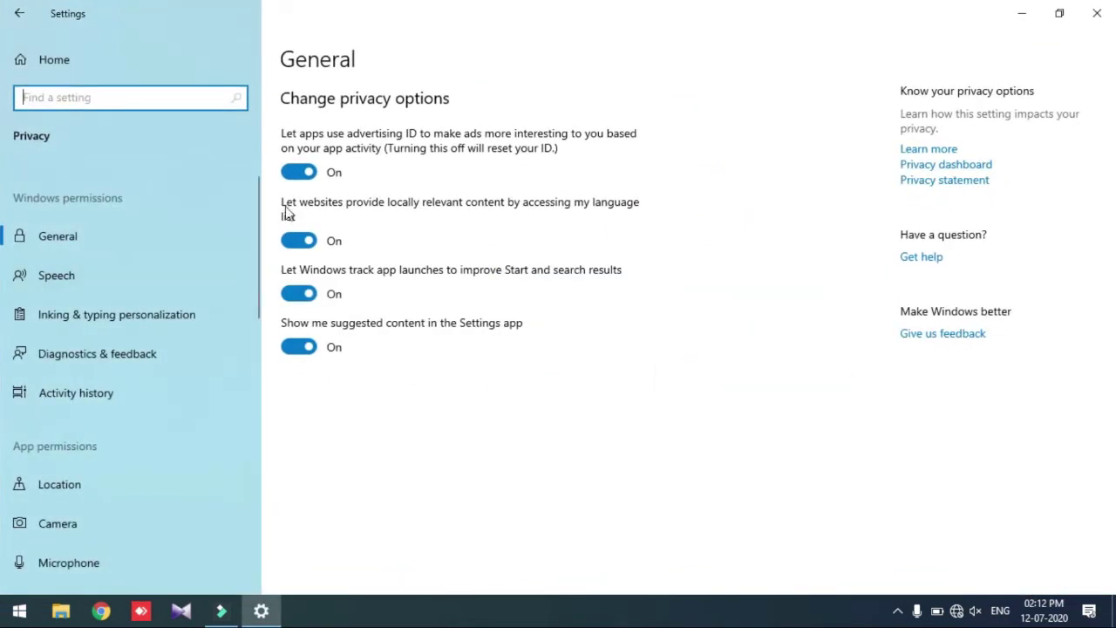
pyautogui.click(305, 177)
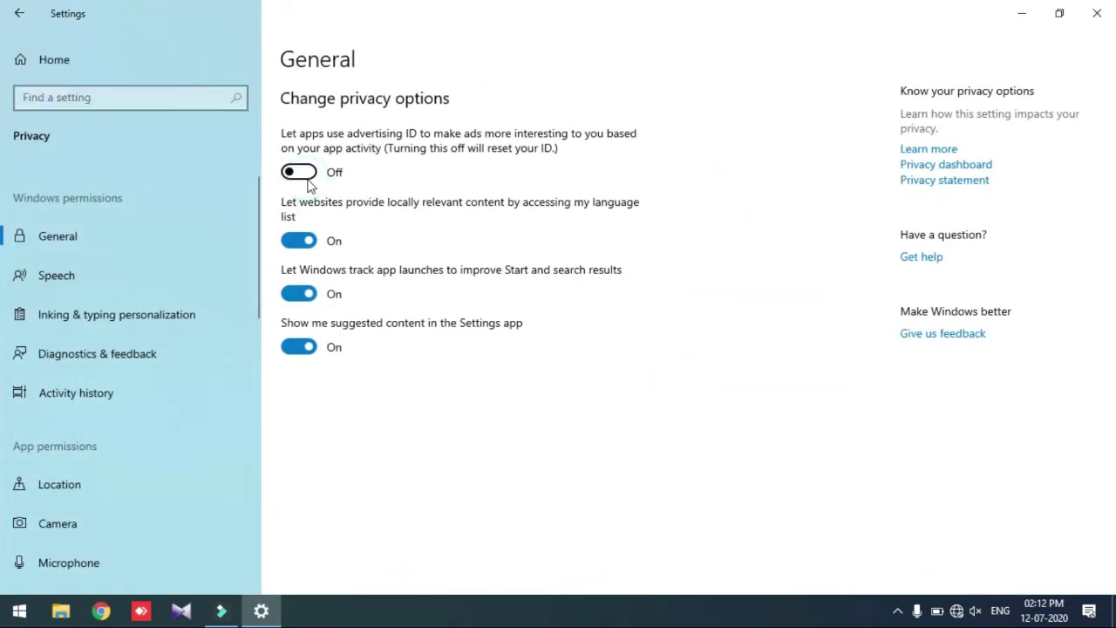
pyautogui.click(312, 242)
pyautogui.click(305, 297)
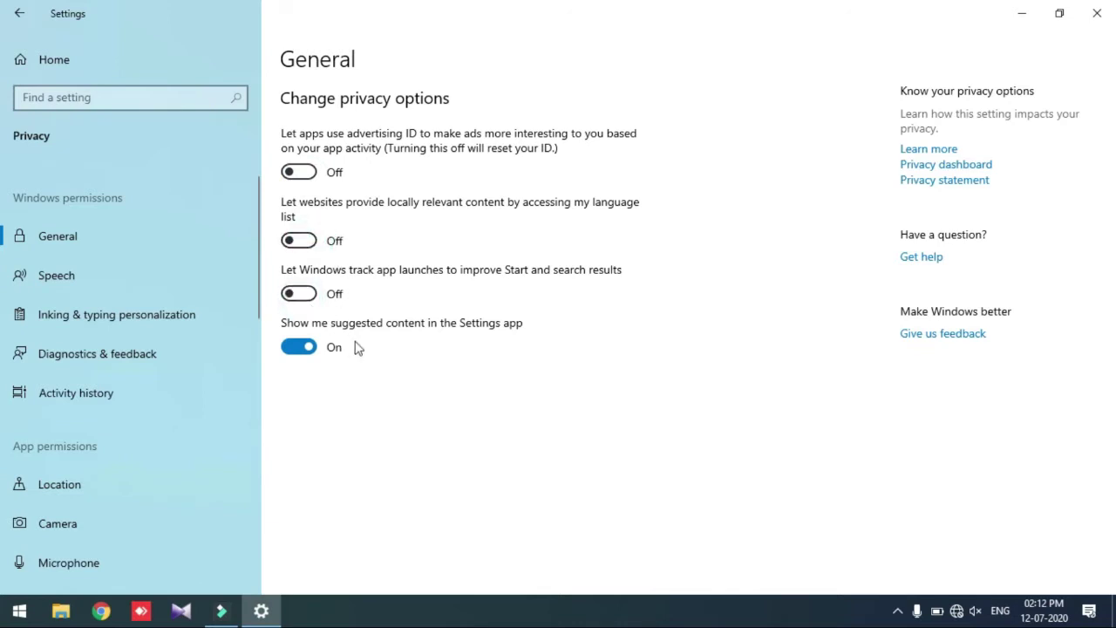
pyautogui.click(308, 354)
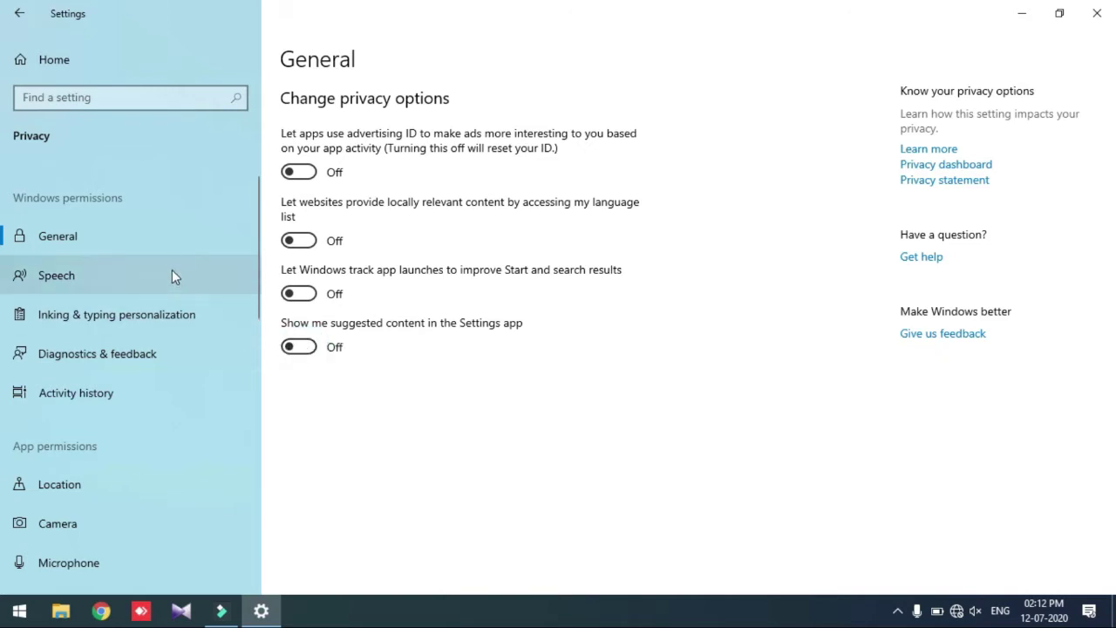
# Turn off location access for this device in the privacy settings
pyautogui.click(152, 472)
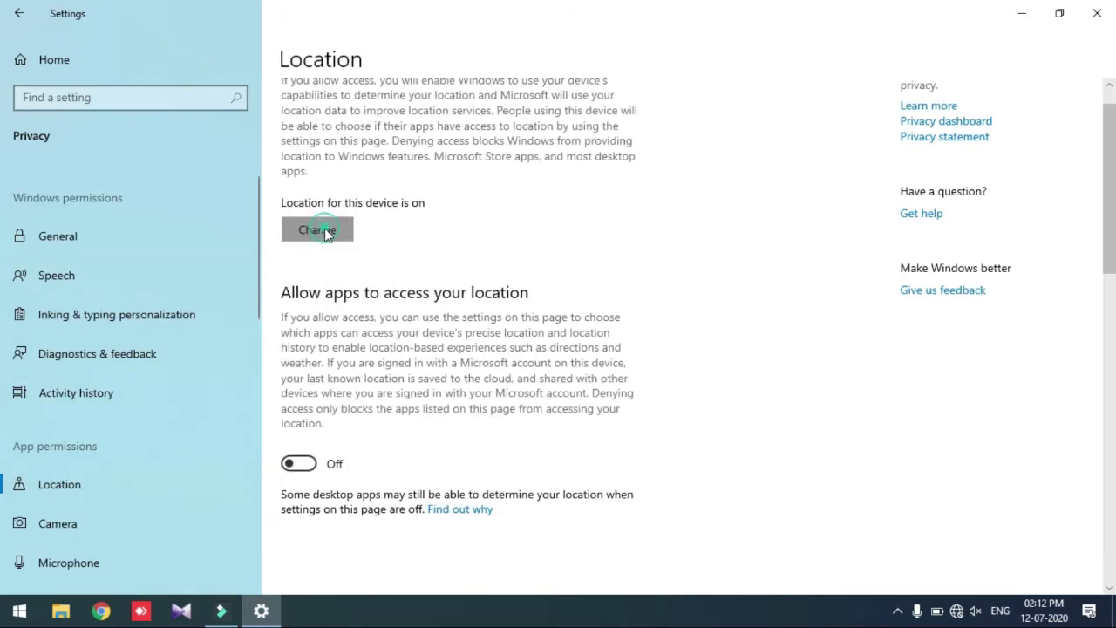
pyautogui.click(324, 229)
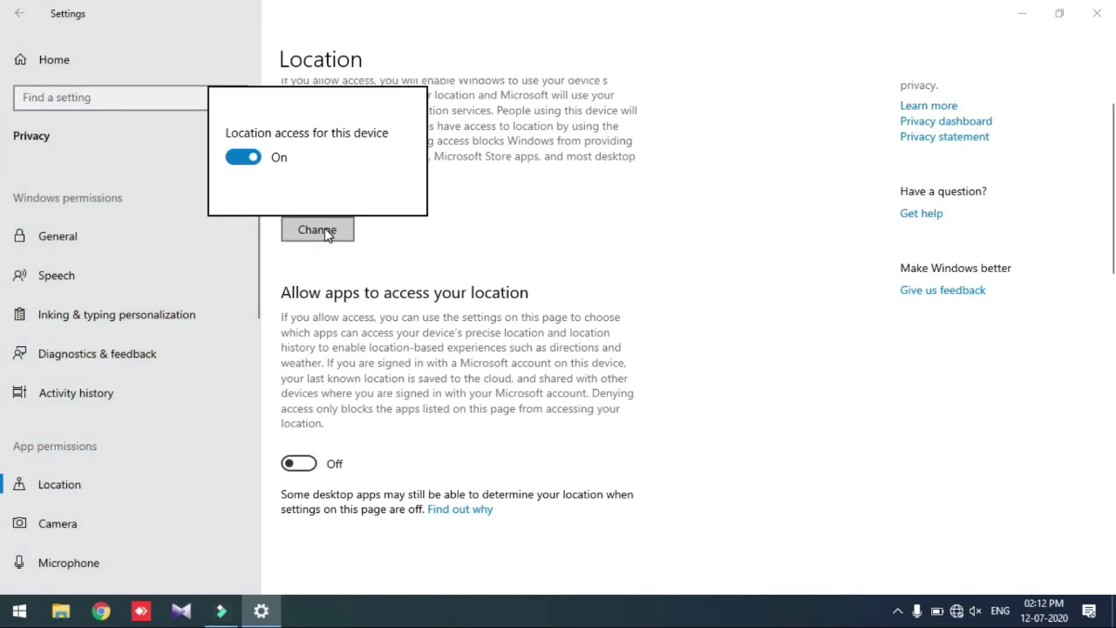
pyautogui.click(249, 162)
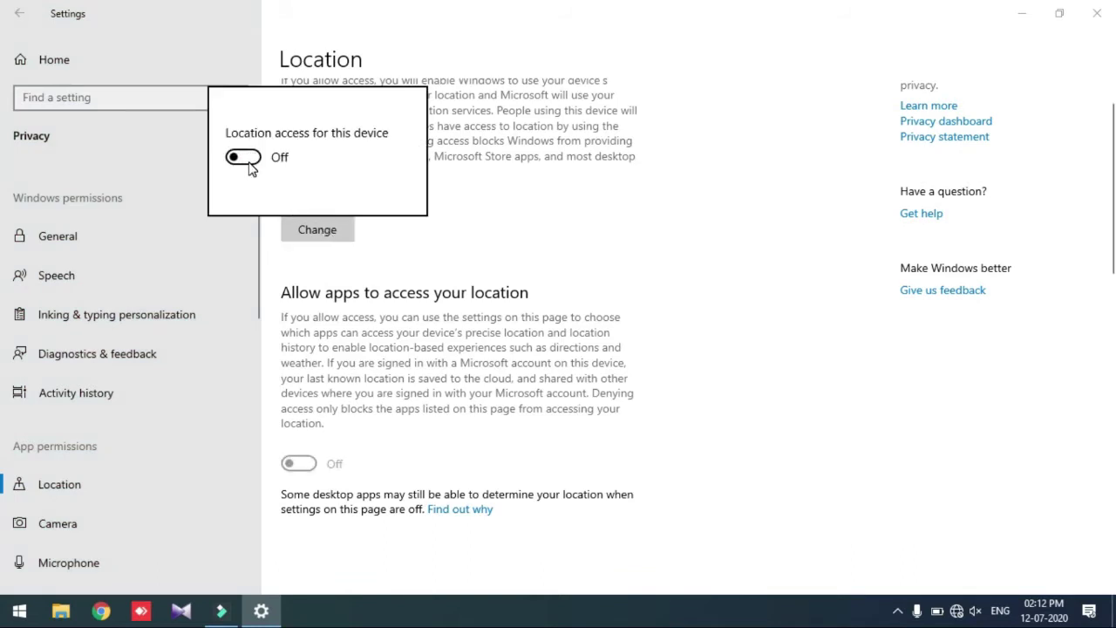
pyautogui.click(443, 277)
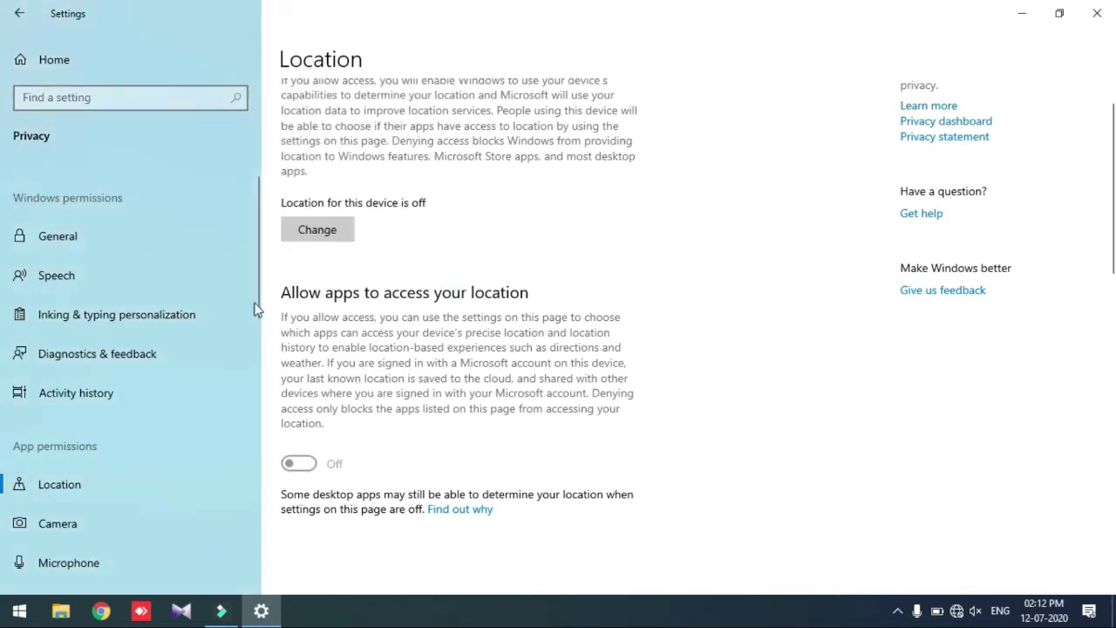
# Deny camera access to Desktop App Web Viewer, Feedback Hub and Microsoft Edge, and allow it for Skype
pyautogui.click(140, 523)
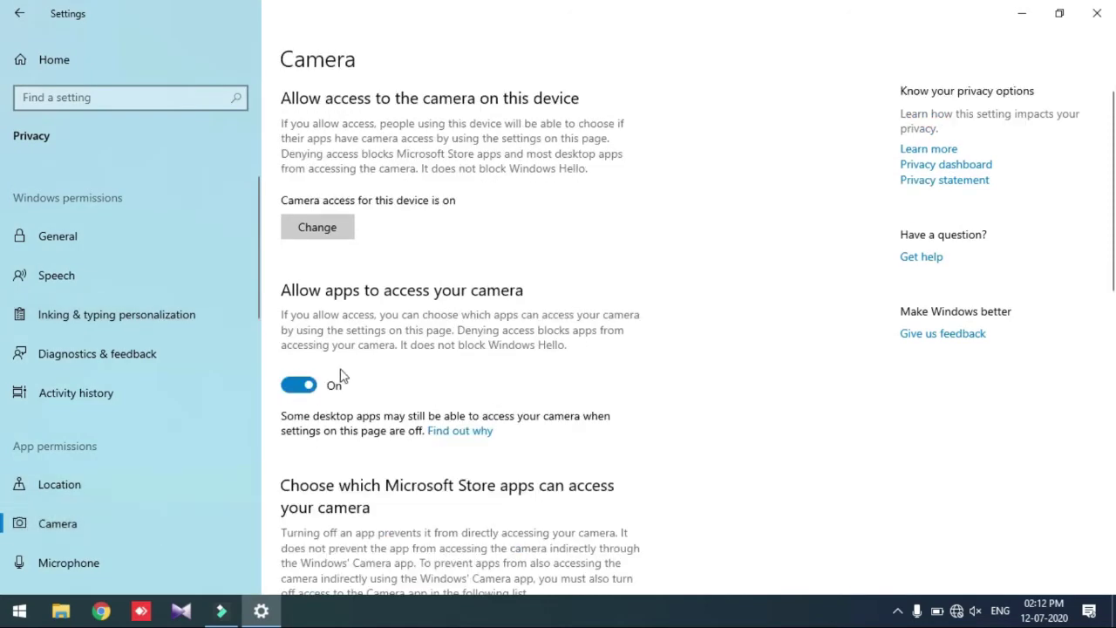
pyautogui.click(1111, 277)
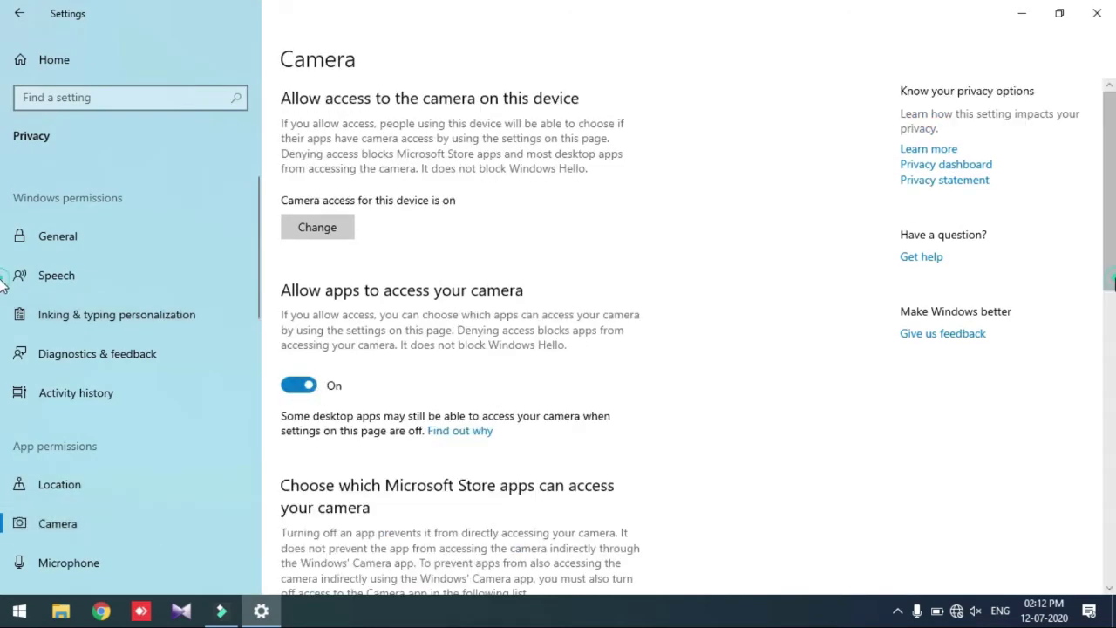
pyautogui.moveTo(1110, 240); pyautogui.dragTo(1115, 432)
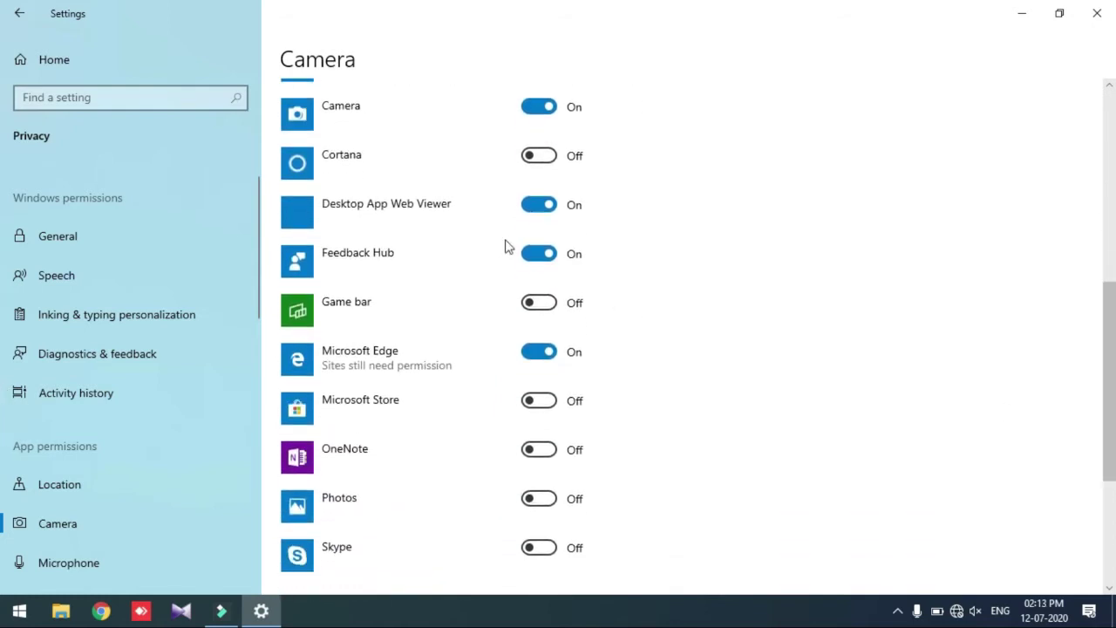
pyautogui.click(538, 206)
pyautogui.click(541, 246)
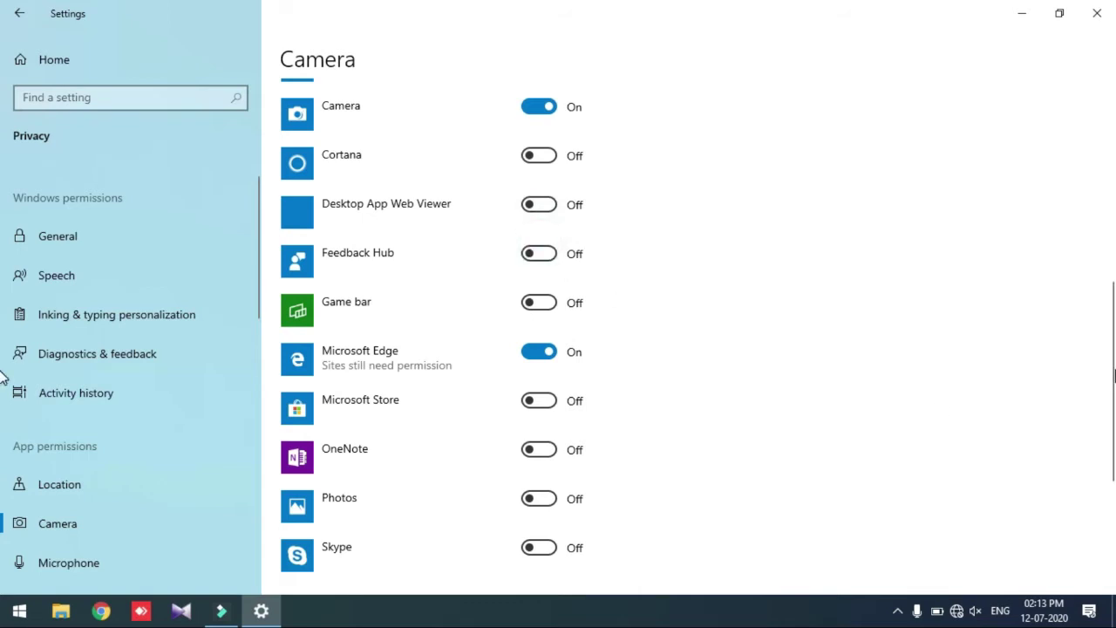
pyautogui.scroll(-2, 571, 254)
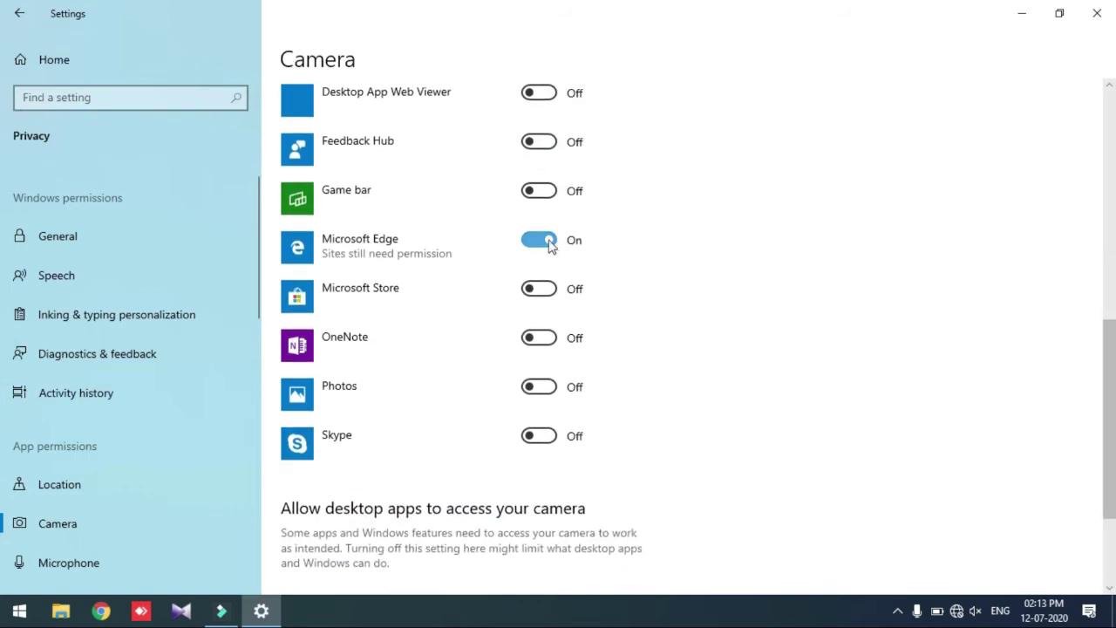
pyautogui.click(549, 244)
pyautogui.click(539, 434)
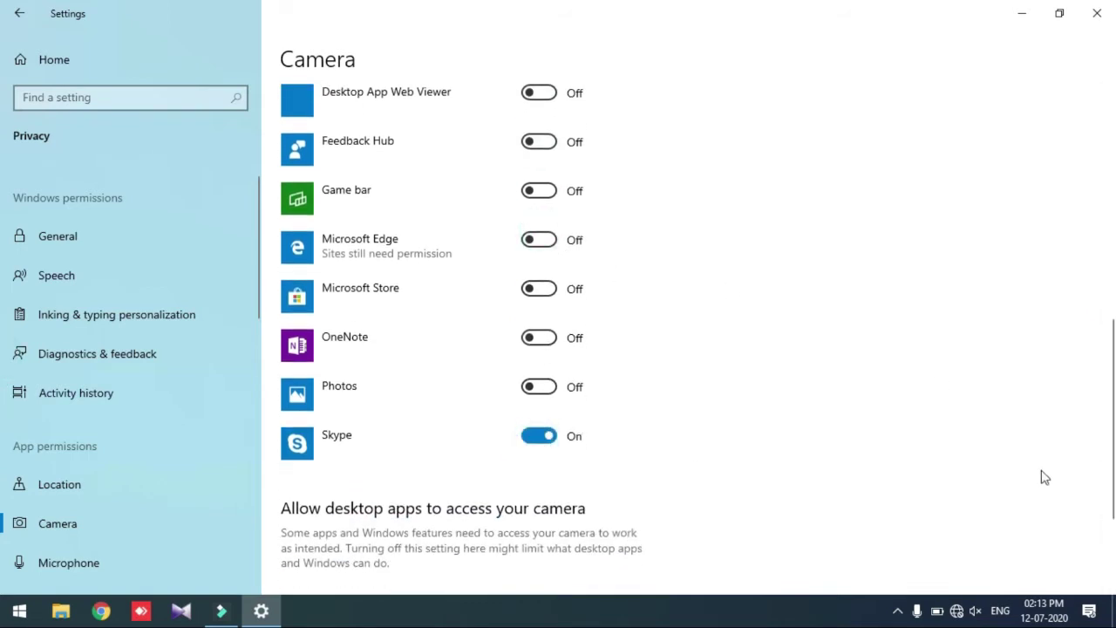
pyautogui.moveTo(1112, 450); pyautogui.dragTo(1112, 289)
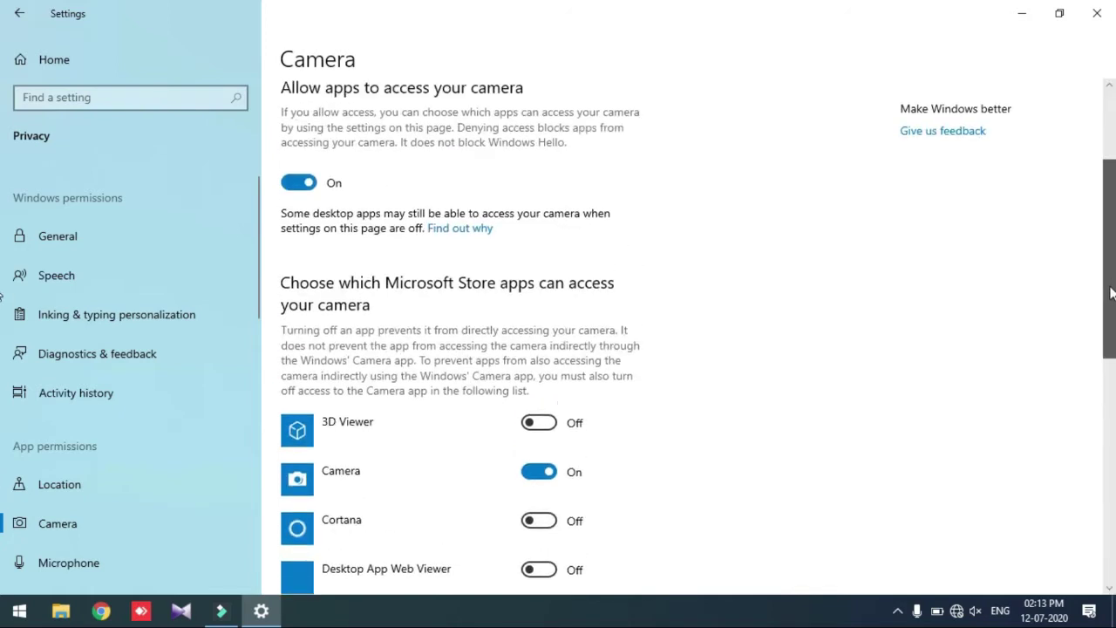
# Deny microphone access to Feedback Hub and Microsoft Edge
pyautogui.click(143, 562)
pyautogui.click(257, 272)
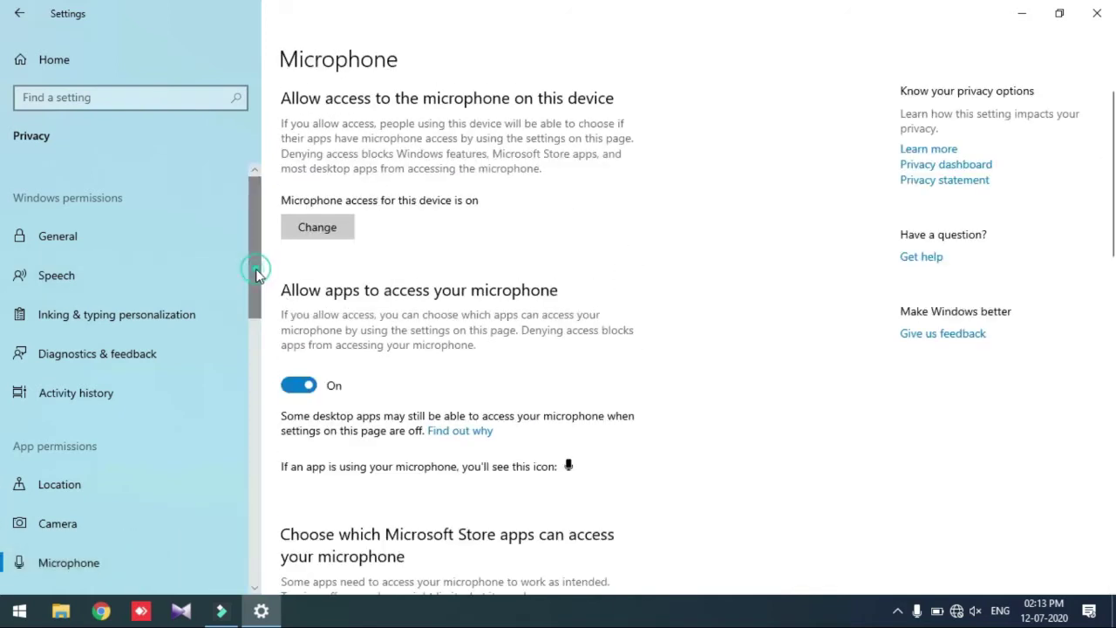
pyautogui.moveTo(257, 272); pyautogui.dragTo(256, 330)
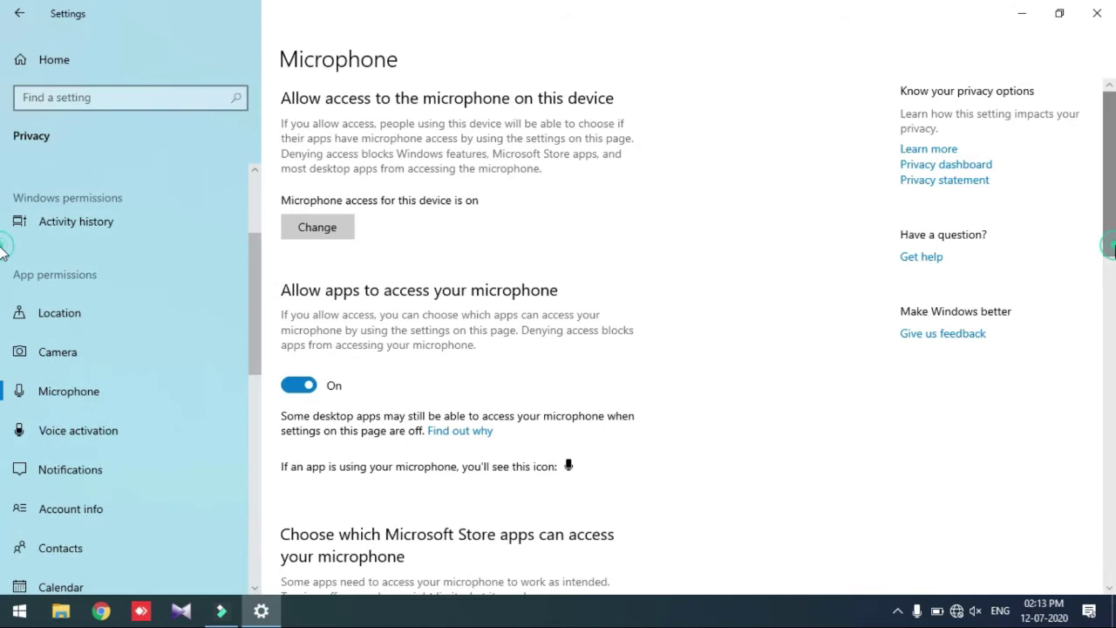
pyautogui.moveTo(1109, 247); pyautogui.dragTo(1109, 365)
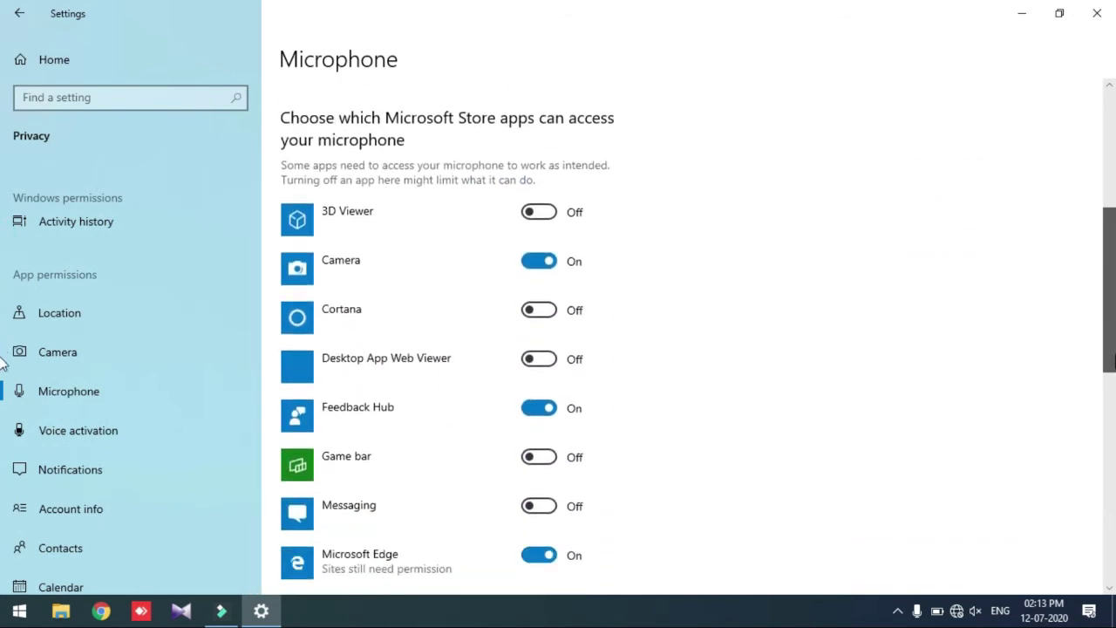
pyautogui.scroll(-5, 3, 375)
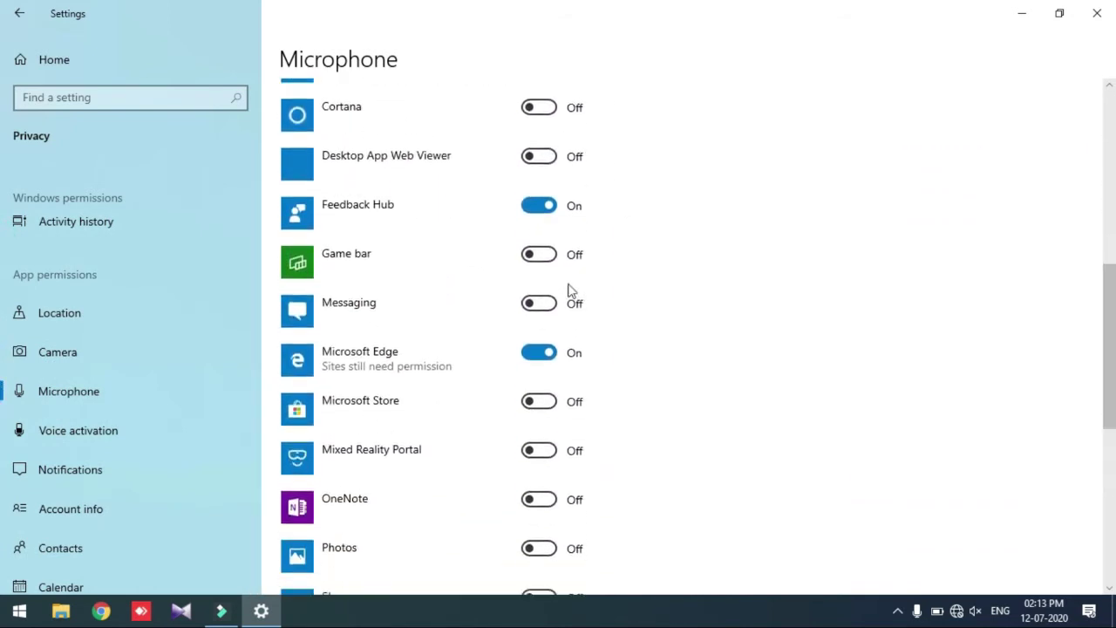
pyautogui.click(544, 205)
pyautogui.click(545, 353)
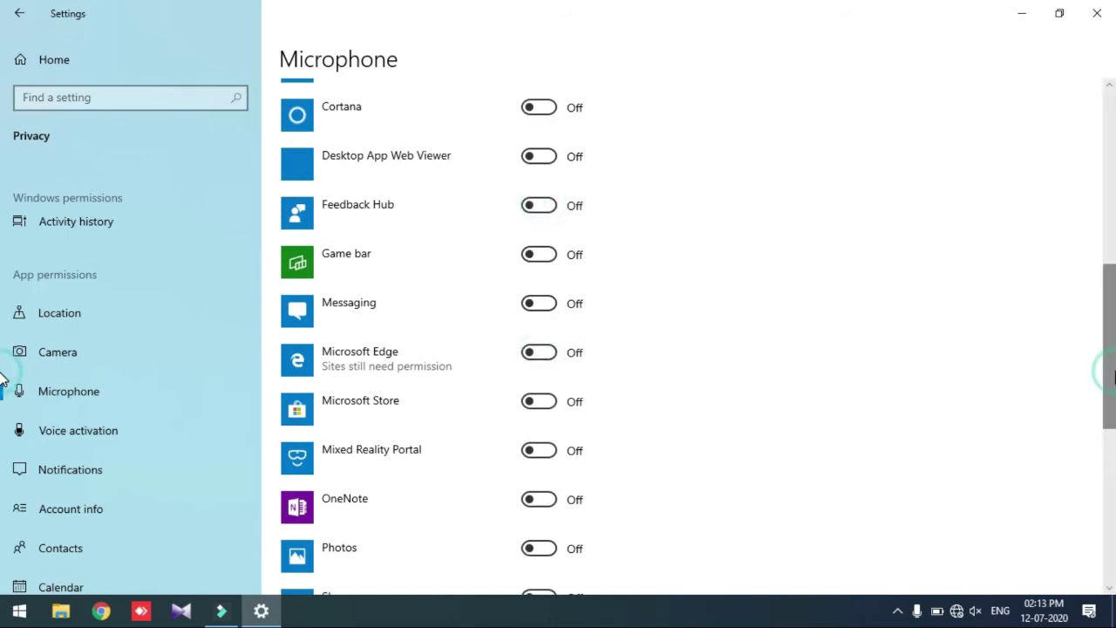
# Allow microphone access for Skype and Voice Recorder
pyautogui.moveTo(1113, 376); pyautogui.dragTo(1113, 464)
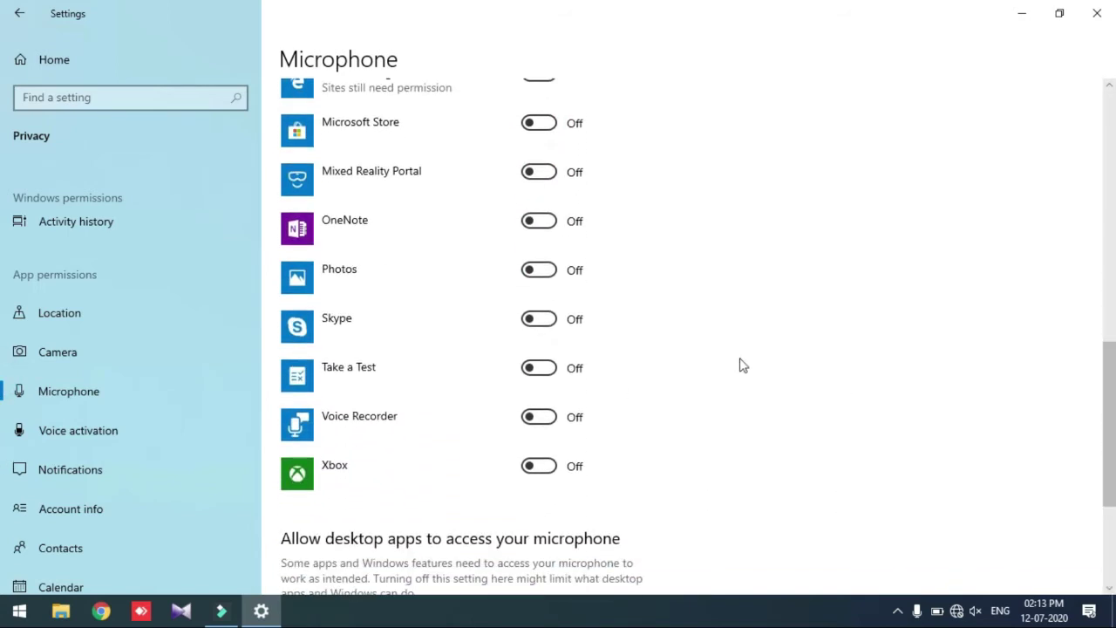
pyautogui.click(539, 319)
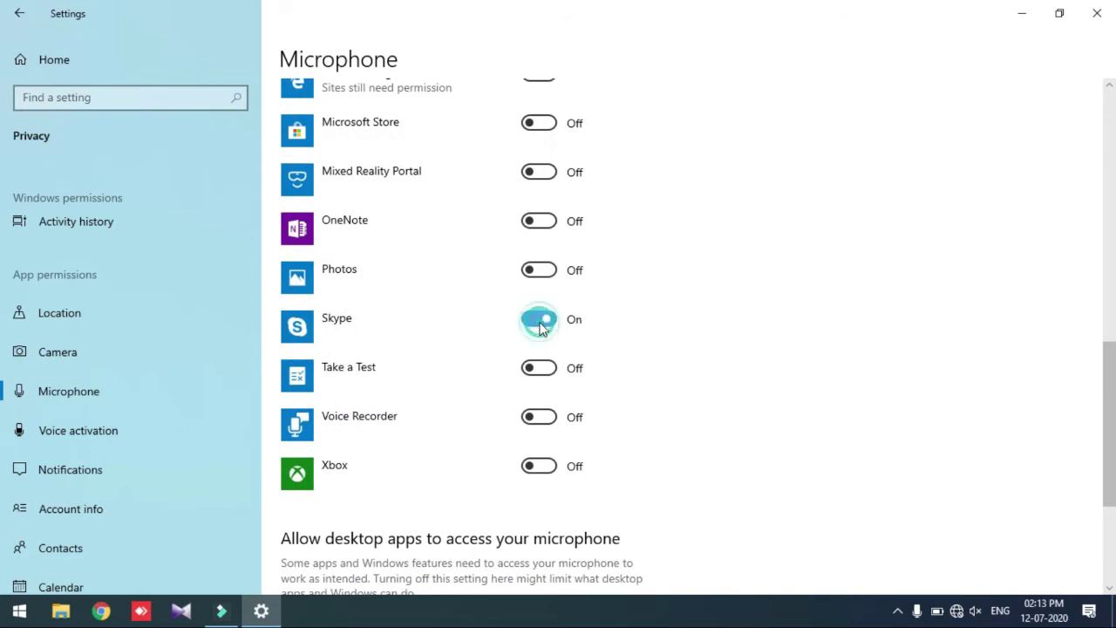
pyautogui.click(538, 416)
# Review the voice activation permissions, and deny account info access to Microsoft Edge while allowing it for Email and accounts
pyautogui.click(179, 445)
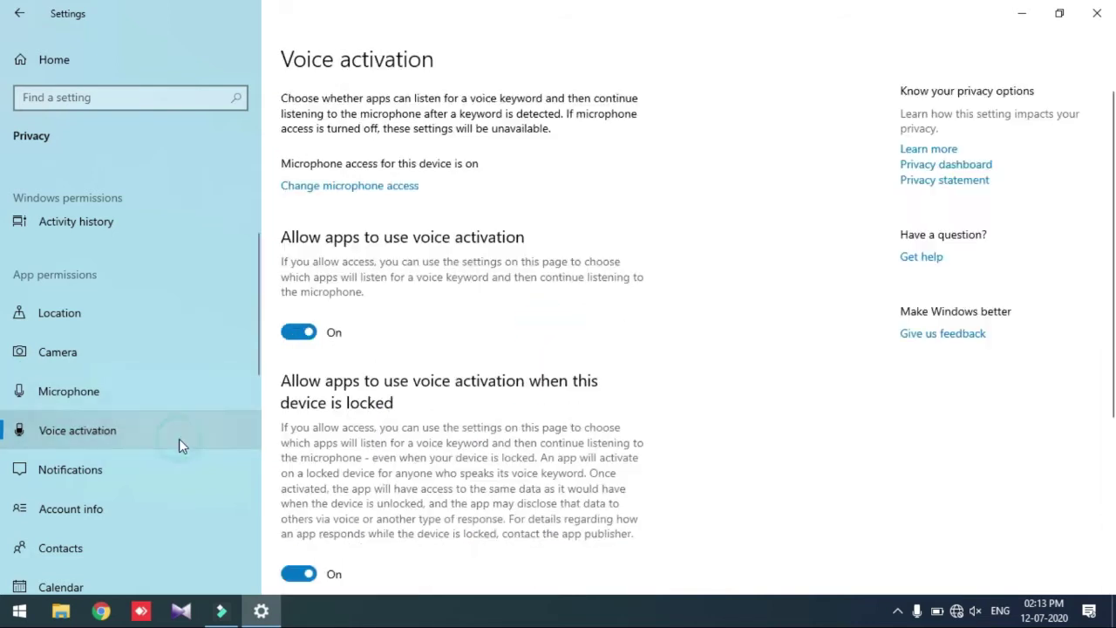
pyautogui.moveTo(1114, 225); pyautogui.dragTo(1114, 394)
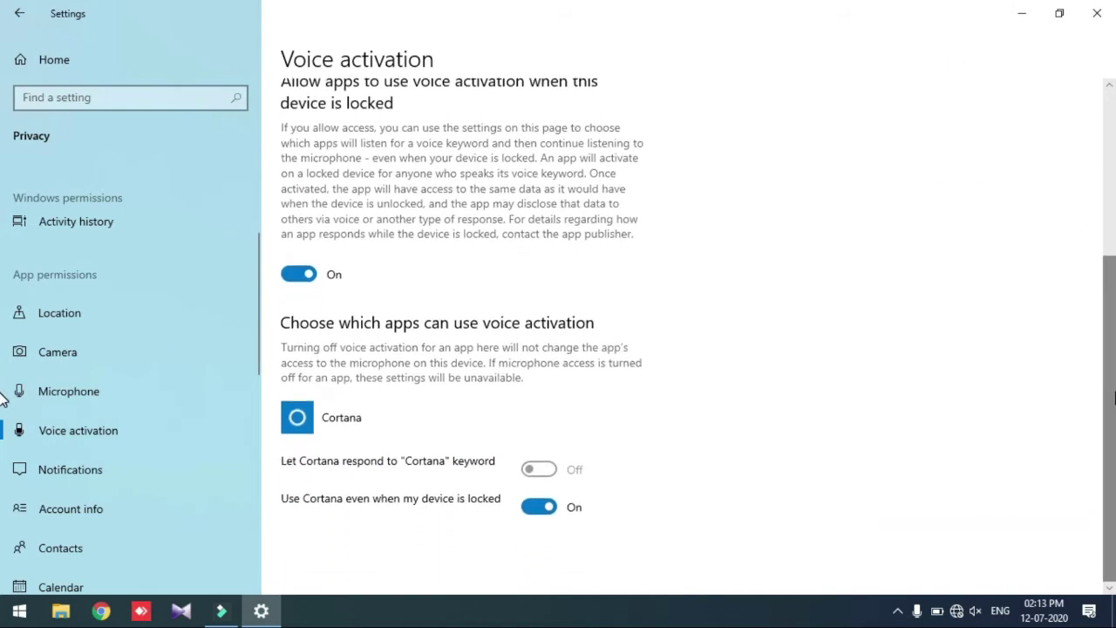
pyautogui.click(87, 514)
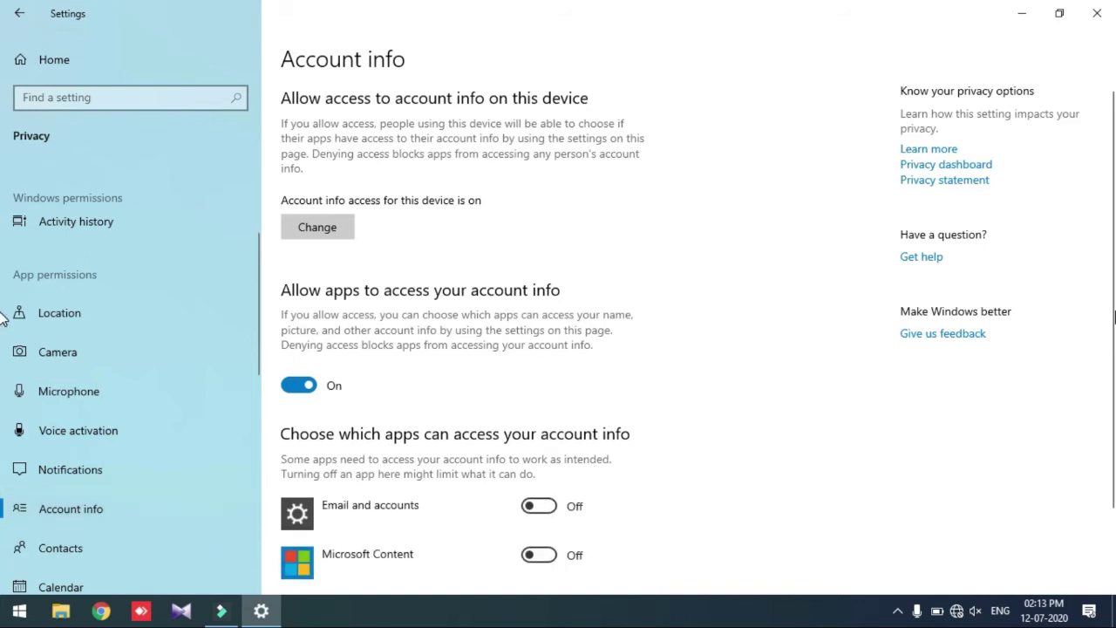
pyautogui.scroll(-3, 558, 331)
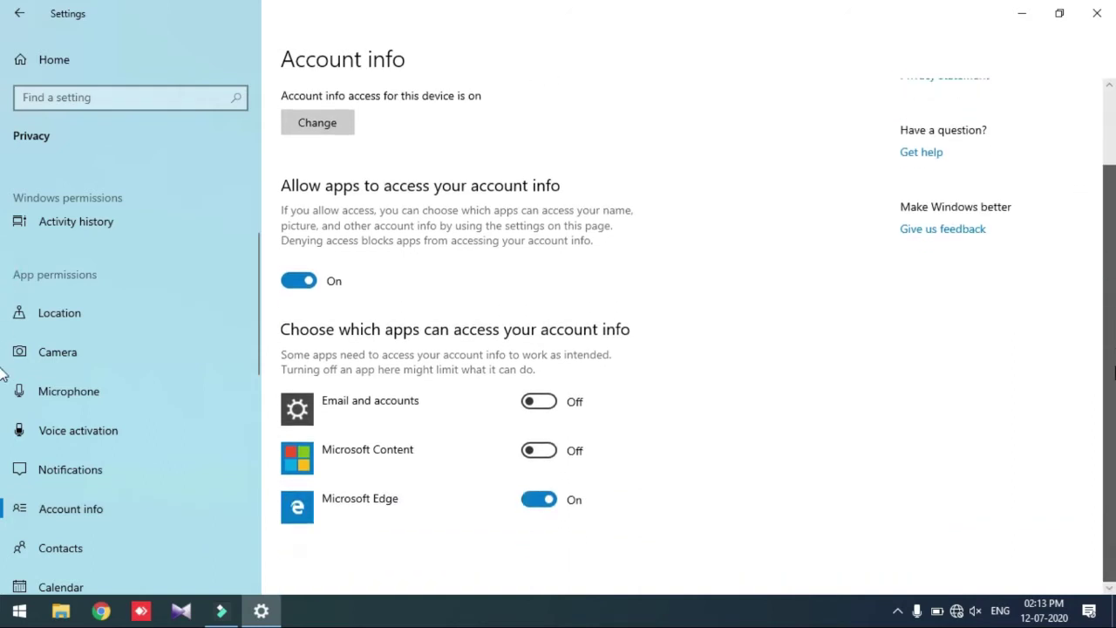
pyautogui.click(552, 509)
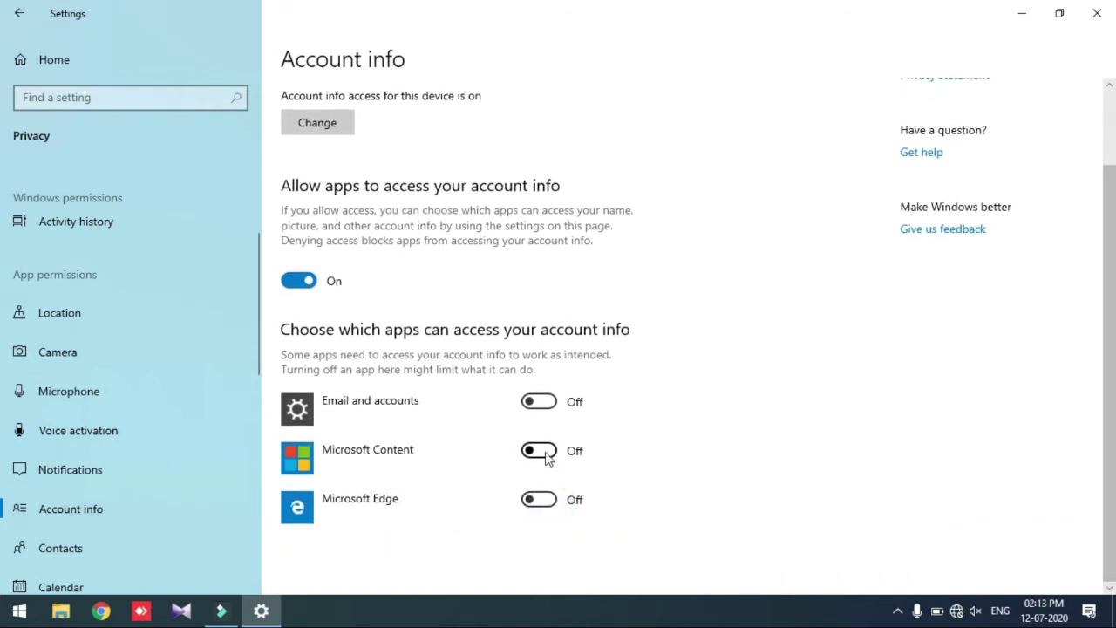
pyautogui.click(542, 408)
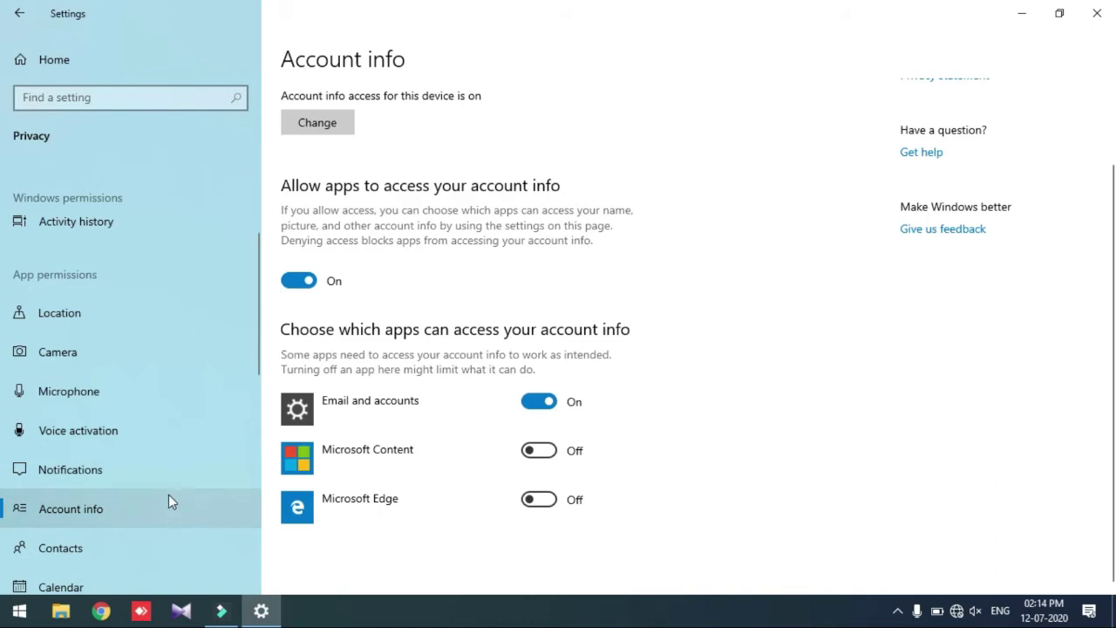
# Deny calendar access to the Mail and Calendar app in the privacy permissions
pyautogui.click(166, 581)
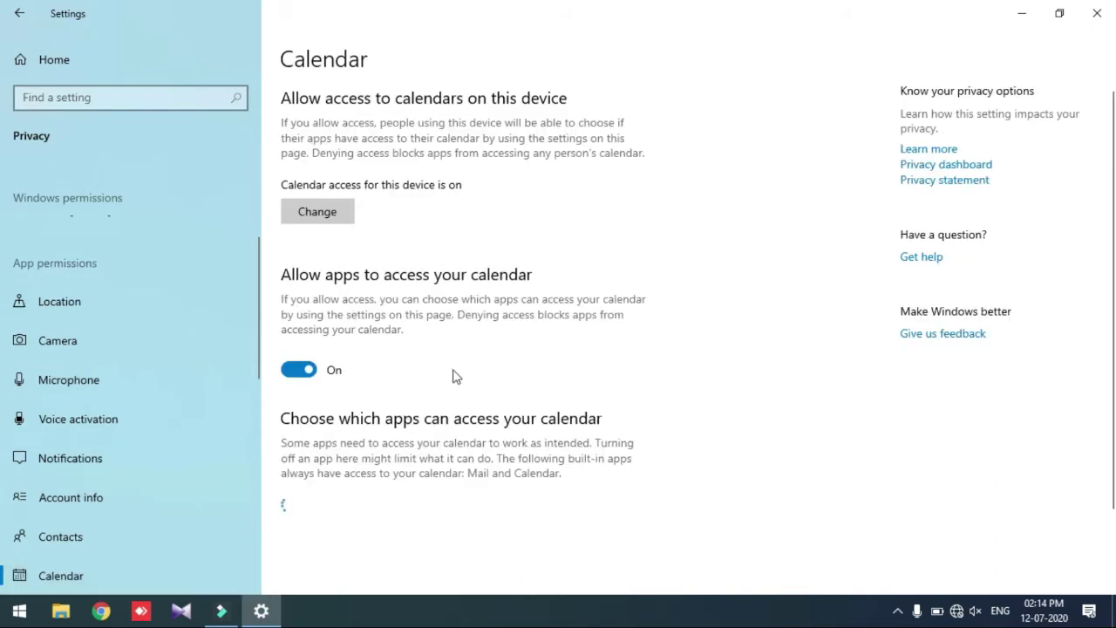
pyautogui.scroll(-2, 613, 436)
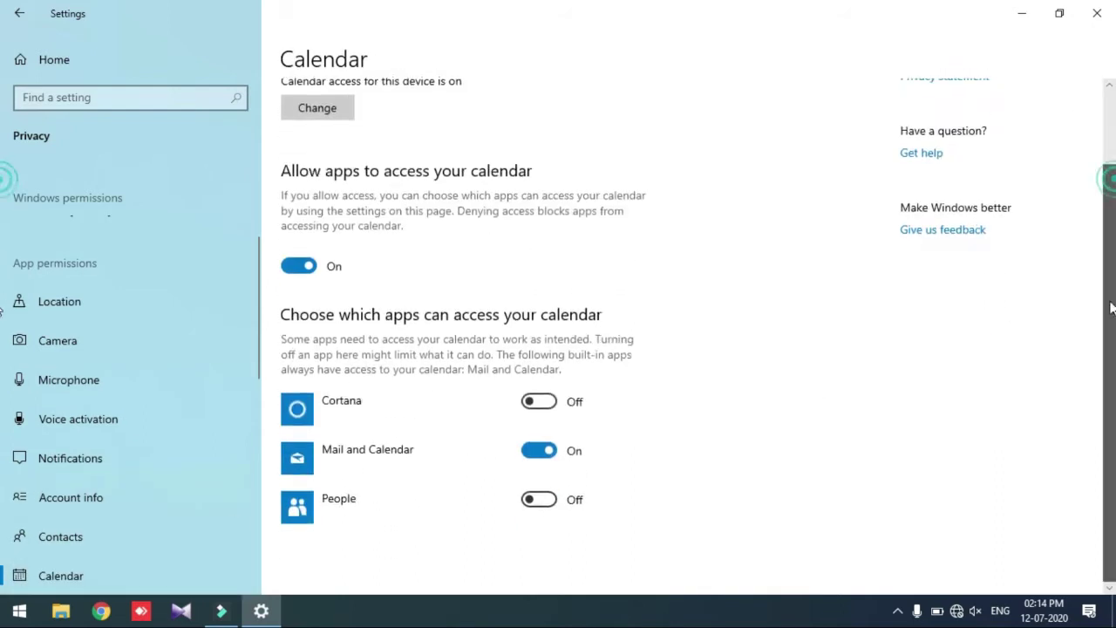
pyautogui.click(555, 455)
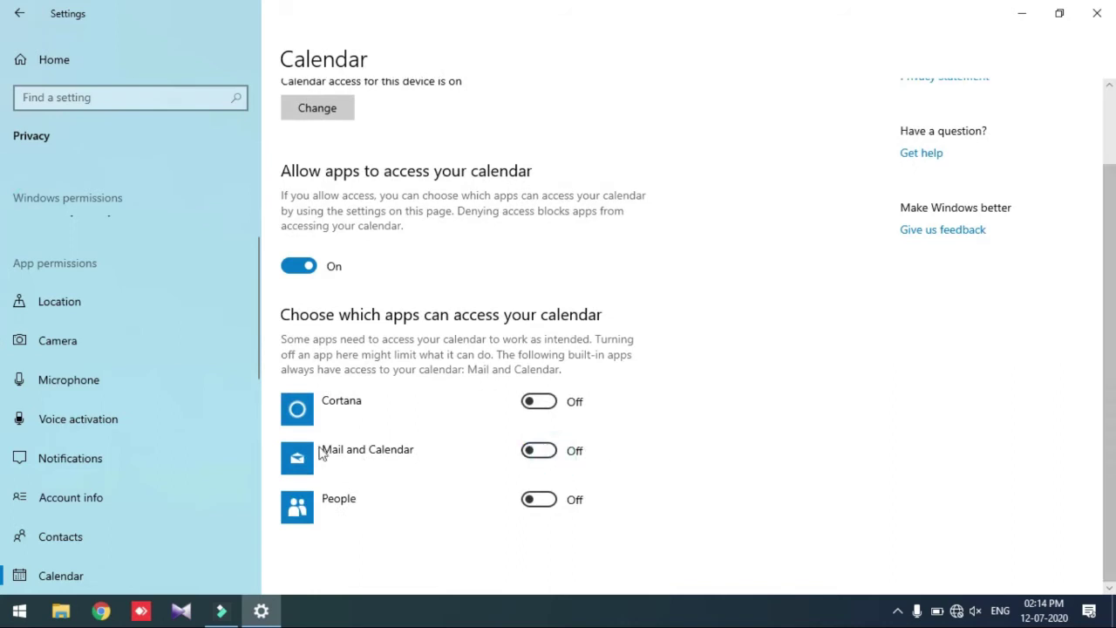
# Turn off the permission that allows apps to access the call history
pyautogui.moveTo(259, 372); pyautogui.dragTo(257, 457)
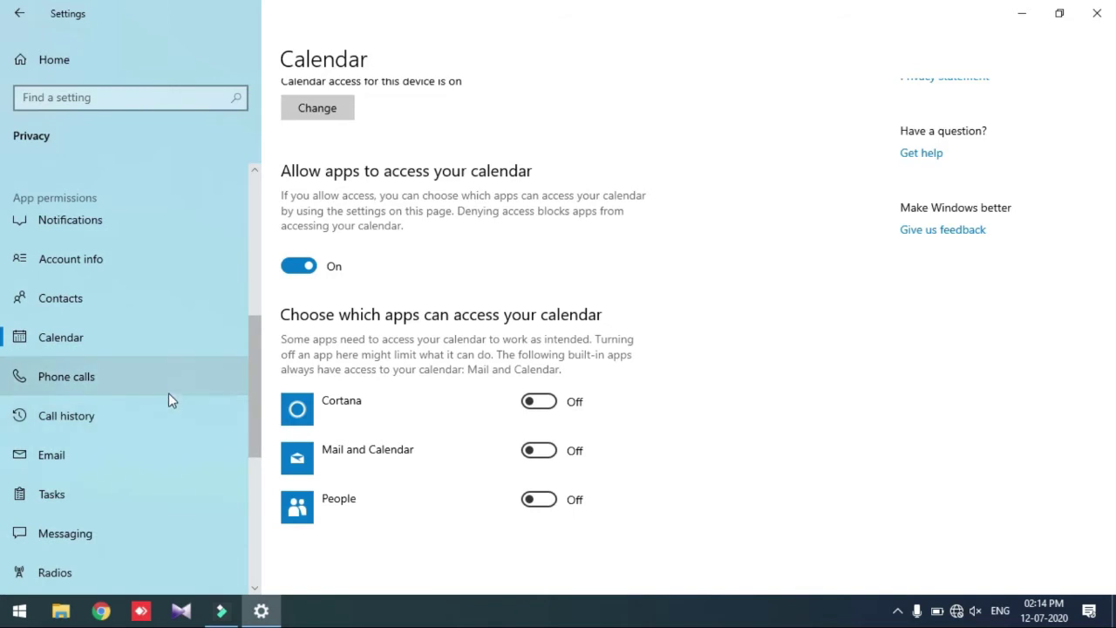
pyautogui.click(168, 399)
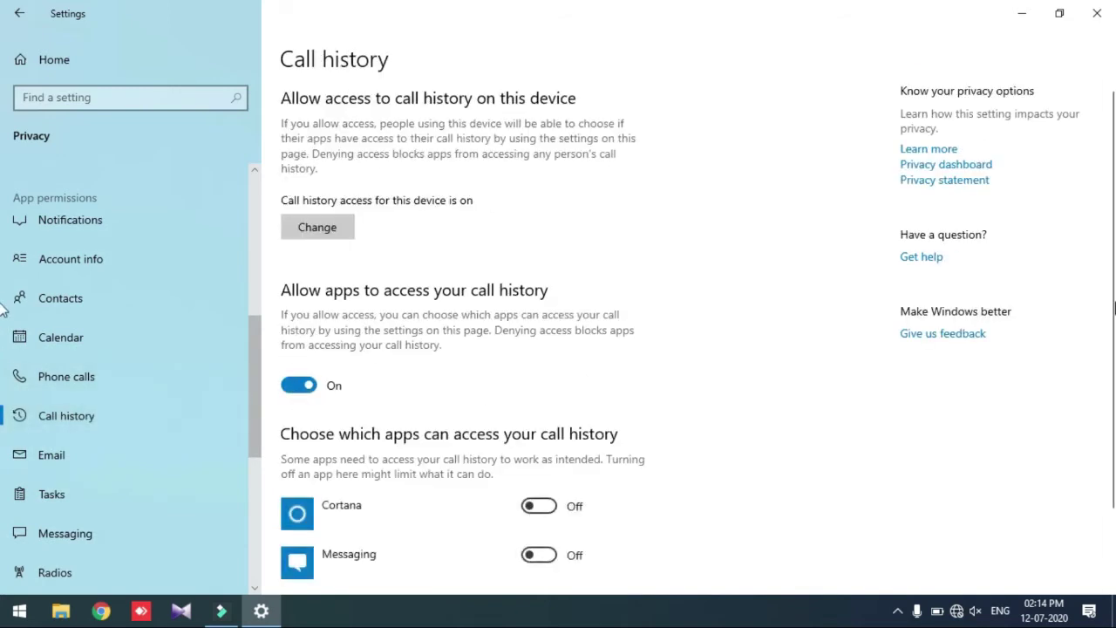
pyautogui.moveTo(1115, 298); pyautogui.dragTo(1114, 443)
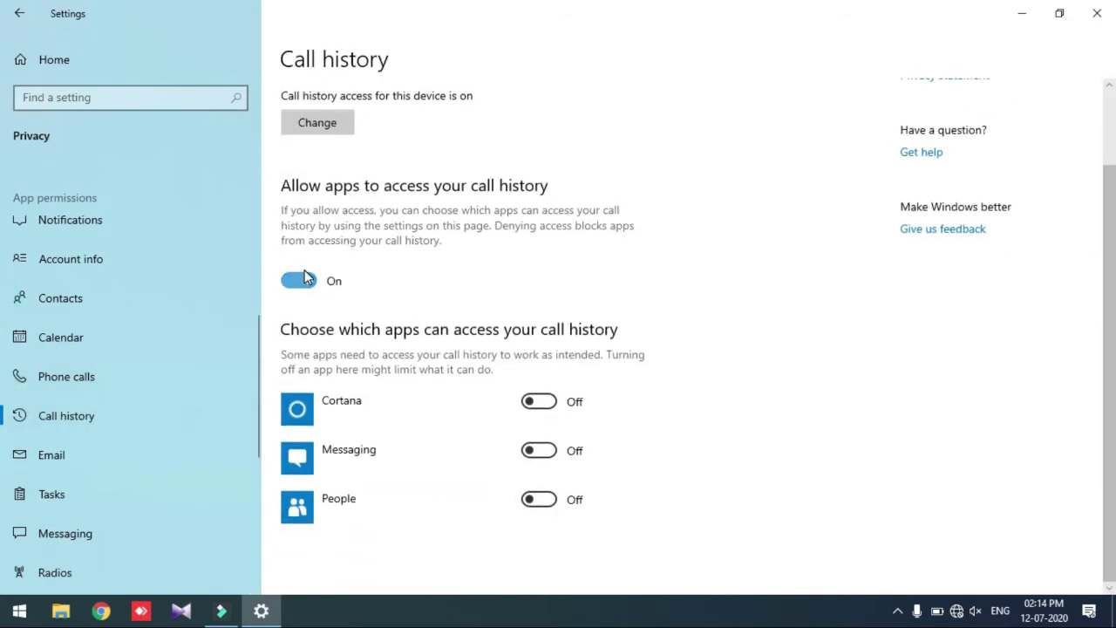
pyautogui.click(305, 279)
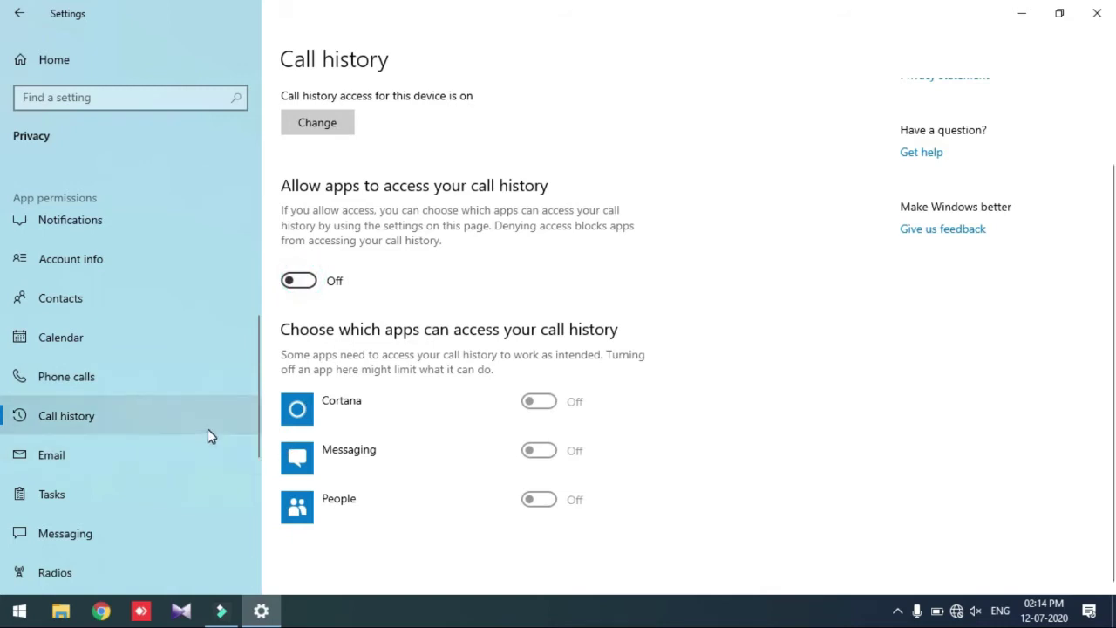
# Turn off the permission that allows apps to control device radios
pyautogui.click(257, 420)
pyautogui.moveTo(257, 420); pyautogui.dragTo(259, 503)
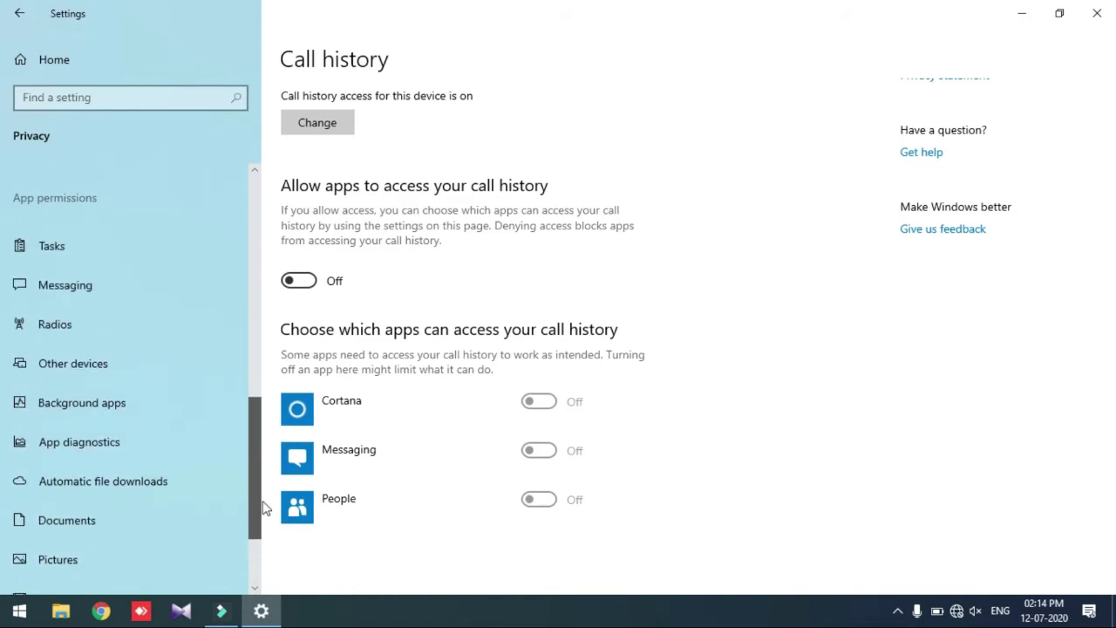
pyautogui.click(170, 327)
pyautogui.click(299, 367)
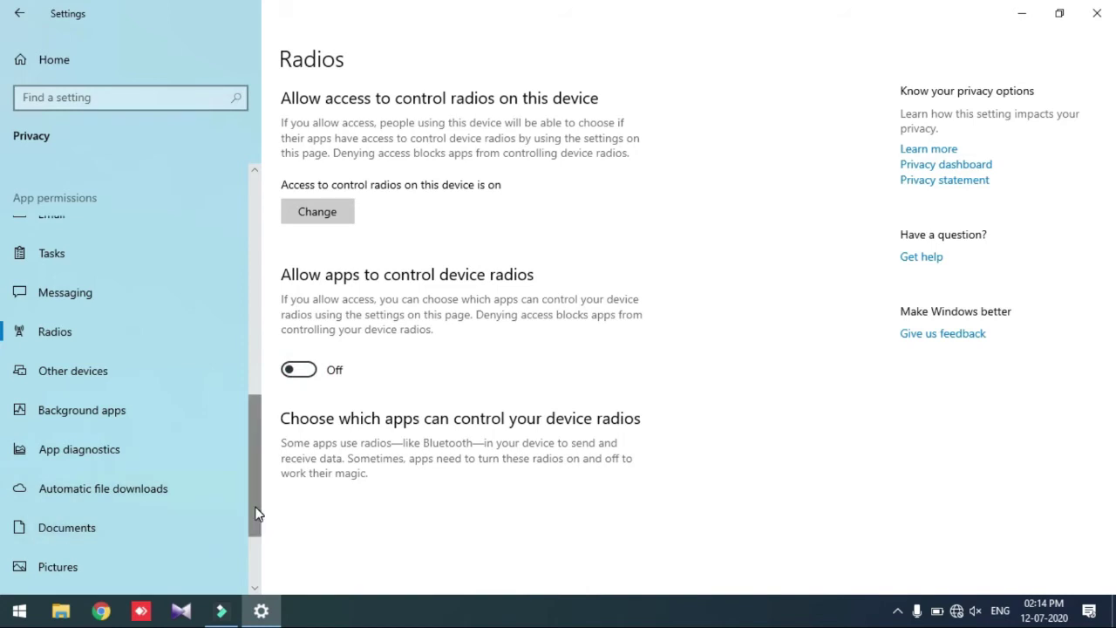
# Turn off communication with unpaired devices, and stop all apps from running in the background
pyautogui.moveTo(253, 515)
pyautogui.mouseDown()
pyautogui.moveTo(254, 548)
pyautogui.moveTo(259, 523)
pyautogui.mouseUp()
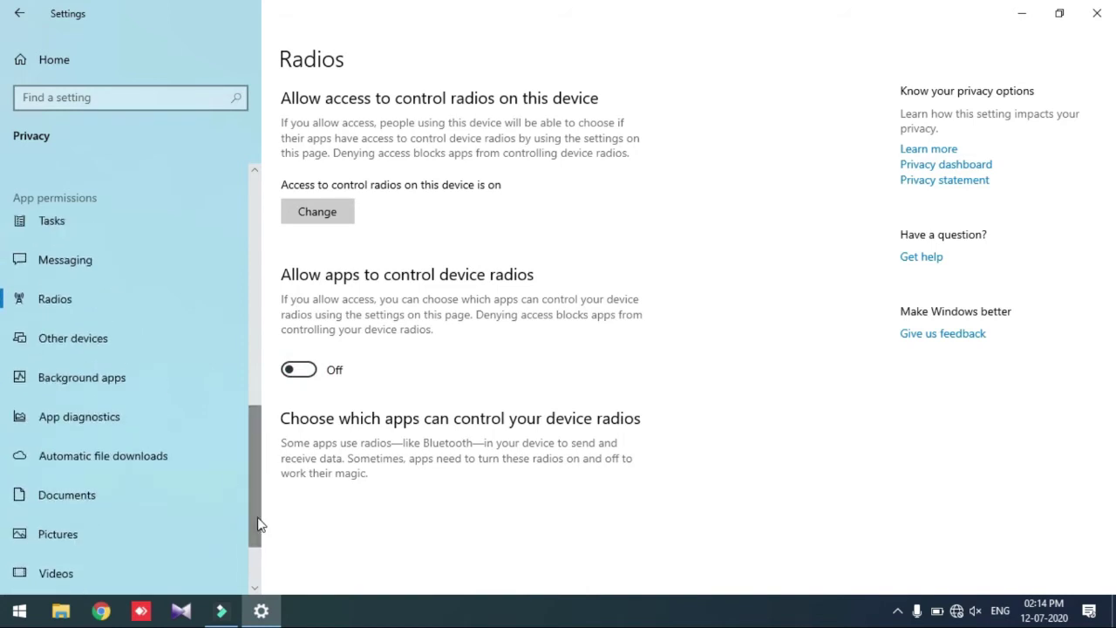
pyautogui.click(174, 376)
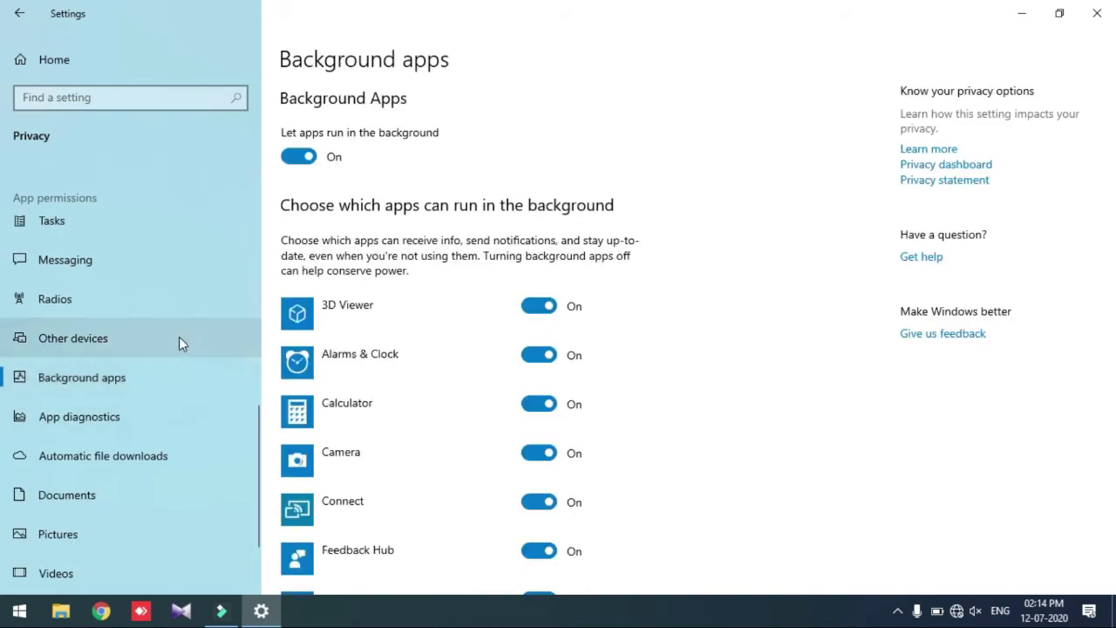
pyautogui.click(178, 338)
pyautogui.click(311, 180)
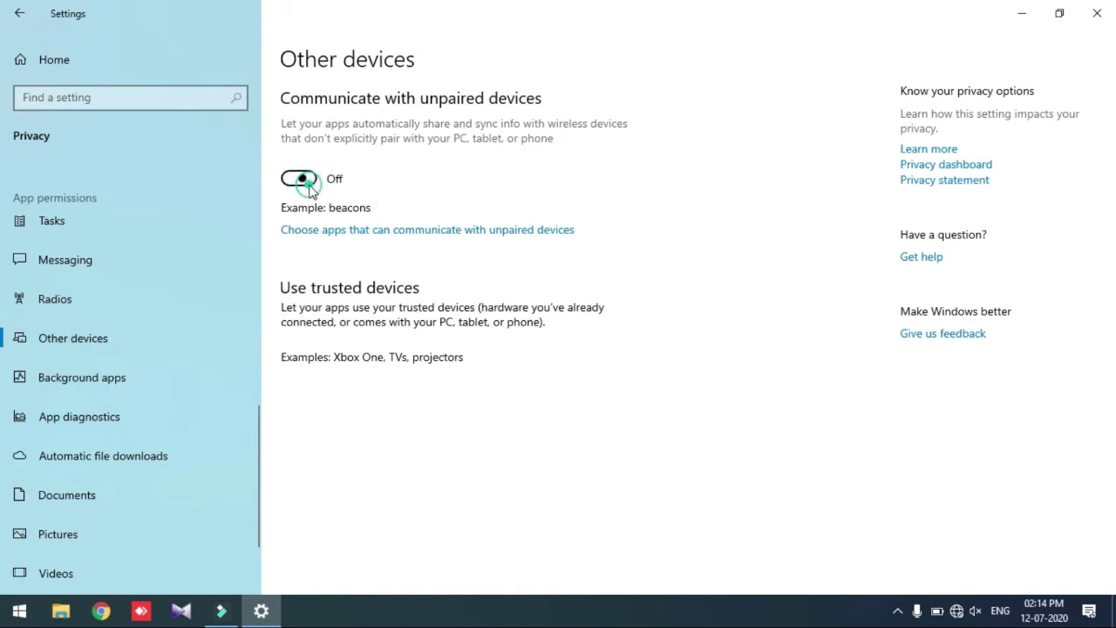
pyautogui.click(199, 374)
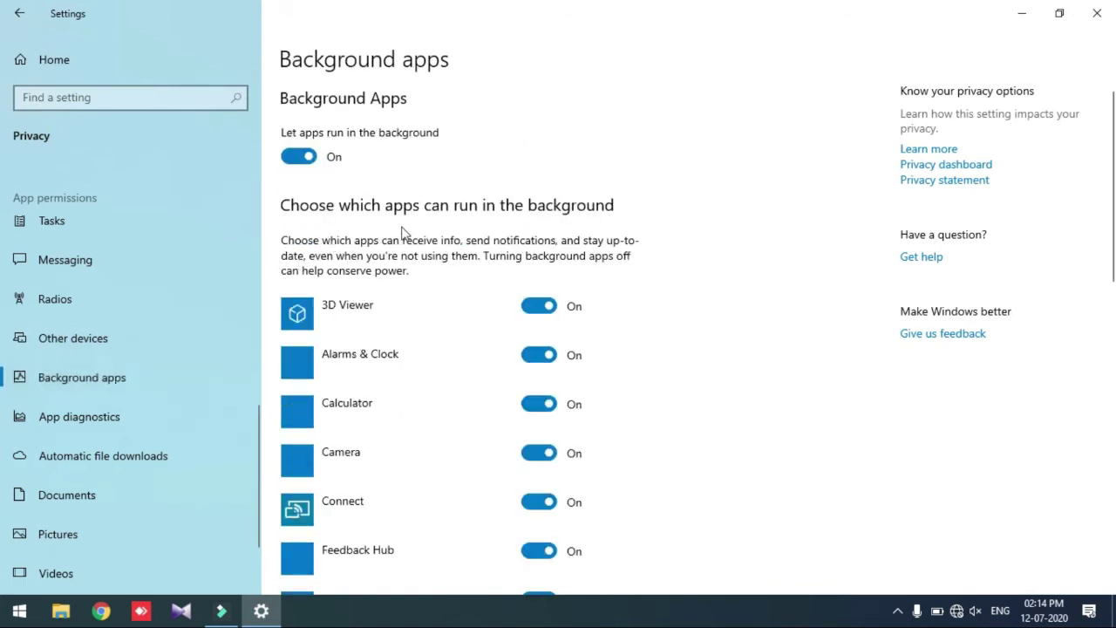
pyautogui.click(309, 163)
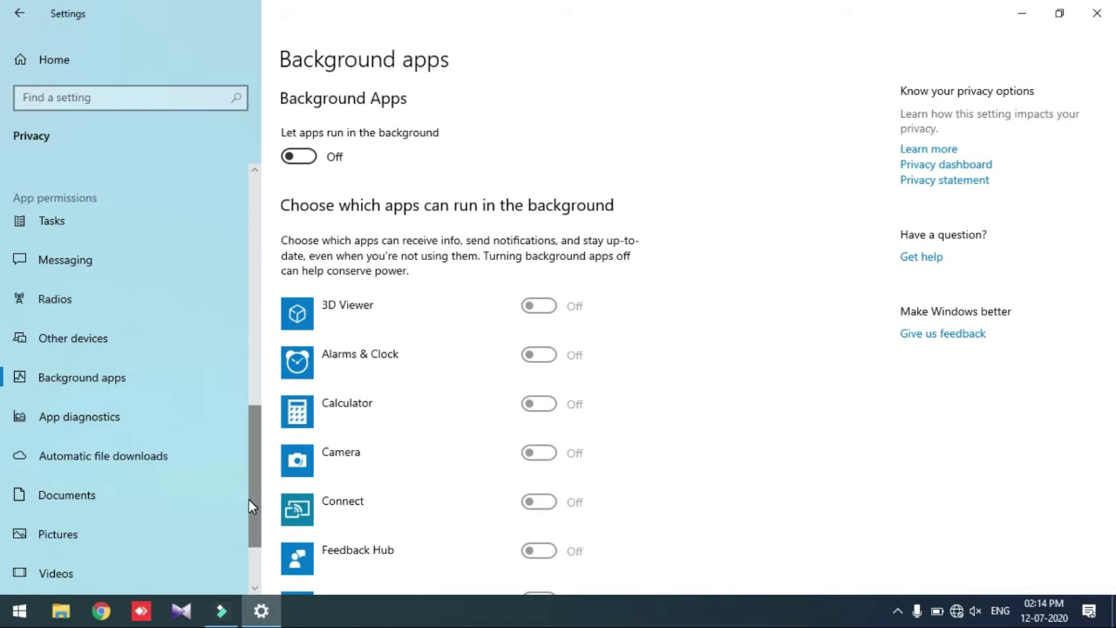
# Disable showing notifications on the lock screen in the system's notification settings
pyautogui.click(52, 59)
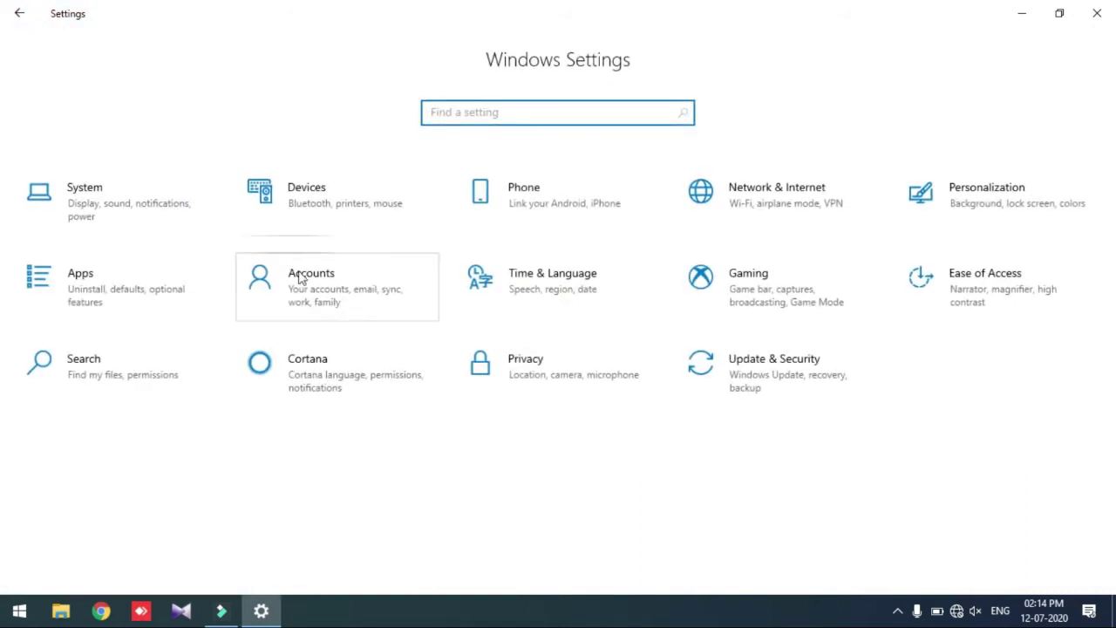
pyautogui.click(145, 210)
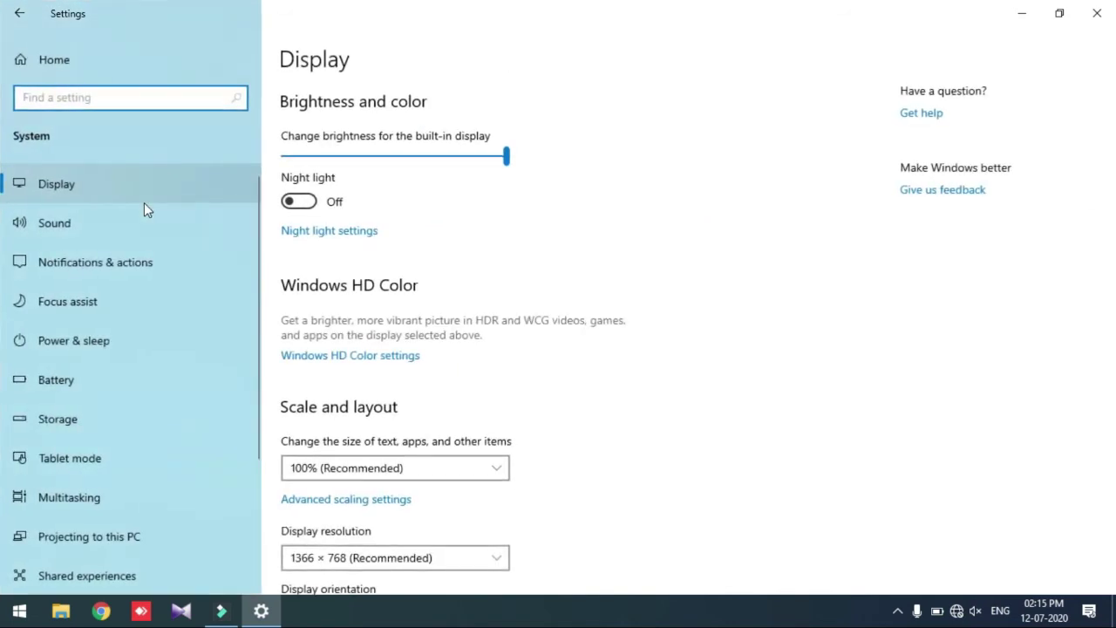
pyautogui.click(150, 254)
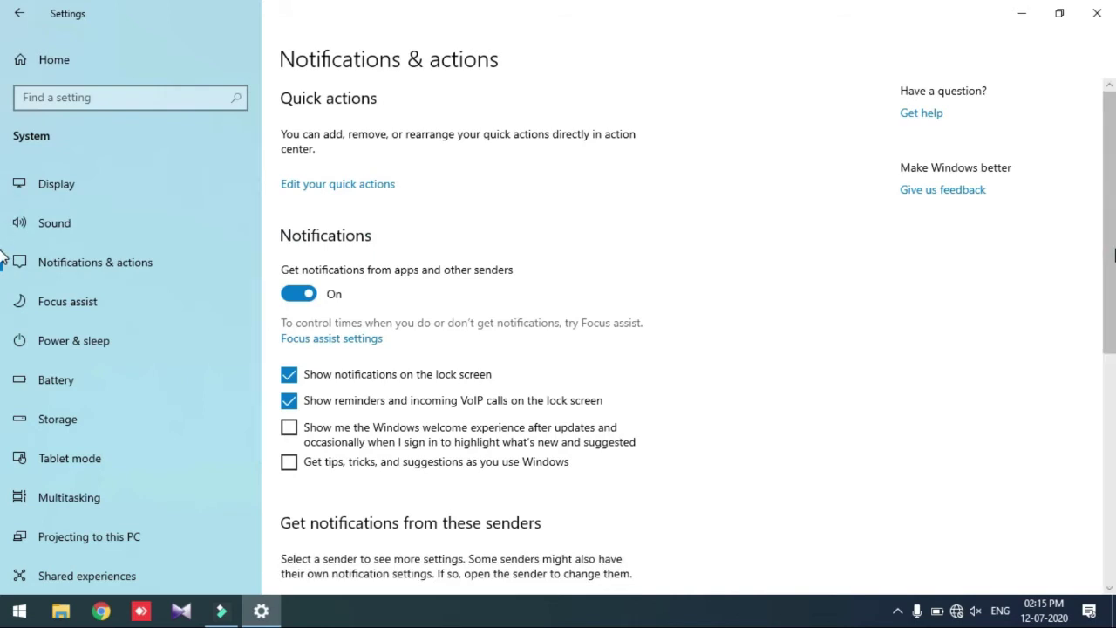
pyautogui.click(300, 386)
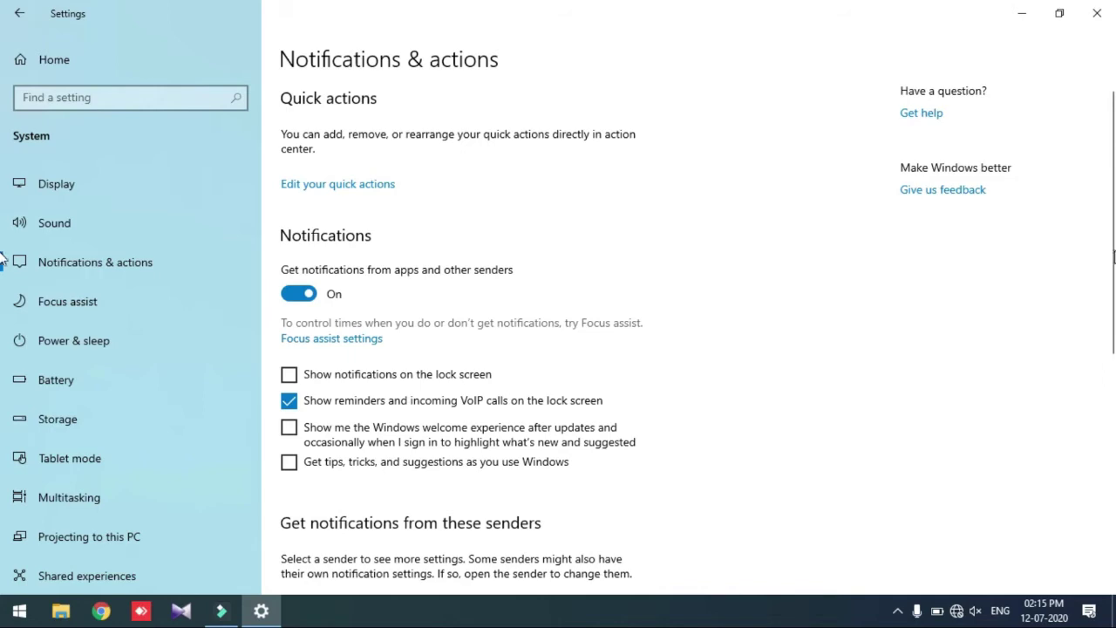
# Turn off notifications from Adobe Reader and Acrobat Manager and from Cortana, keeping them on for App Installer and Skype
pyautogui.moveTo(1113, 256); pyautogui.dragTo(1113, 486)
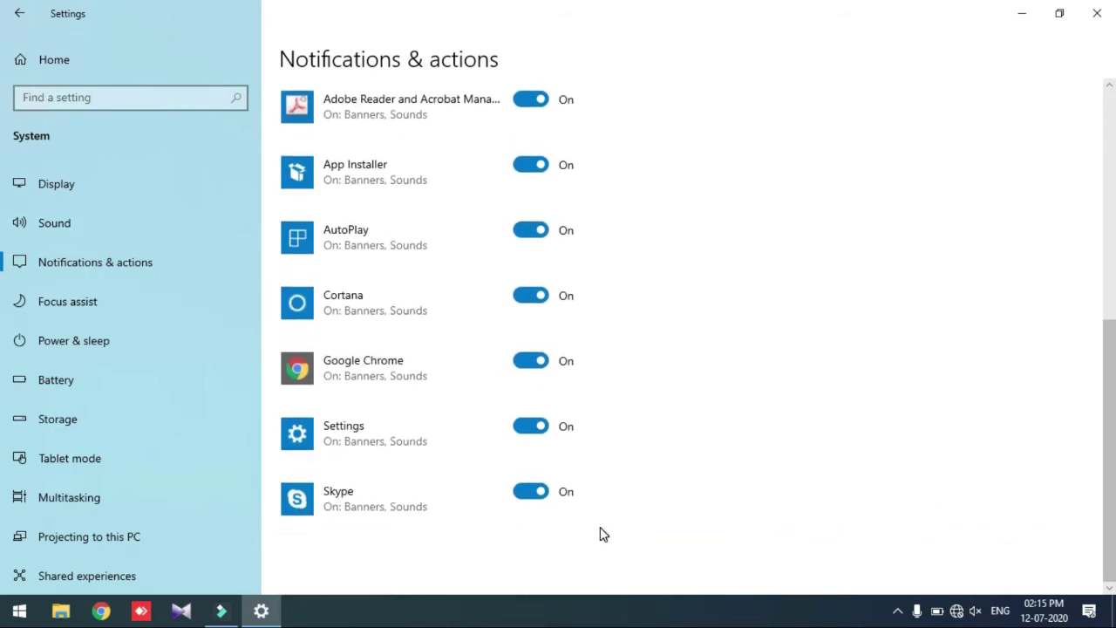
pyautogui.click(532, 492)
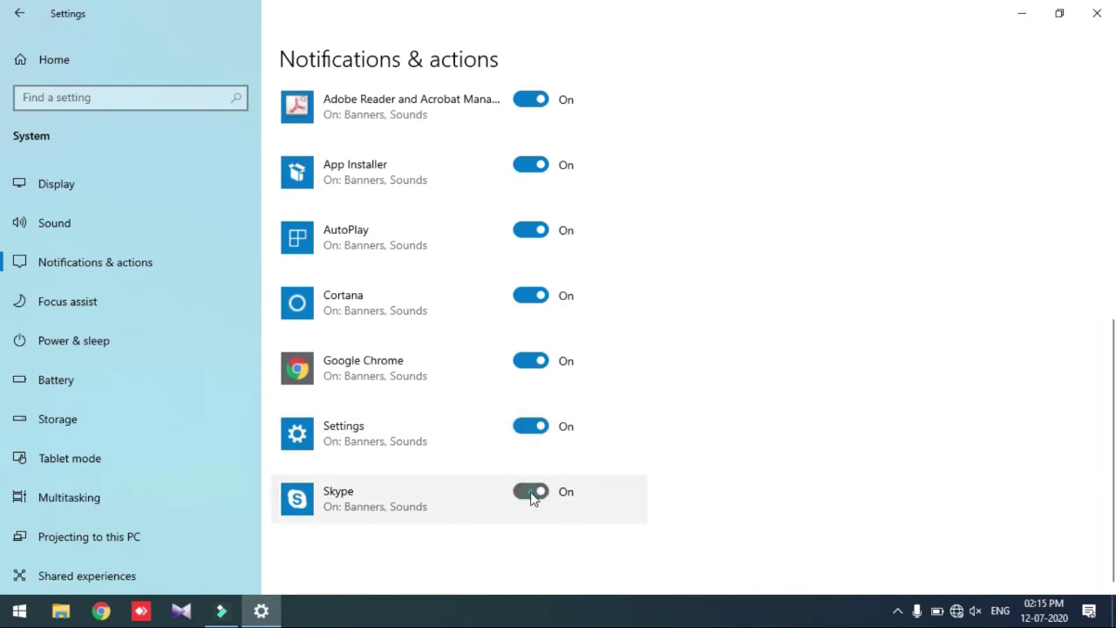
pyautogui.scroll(1, 527, 218)
pyautogui.click(520, 173)
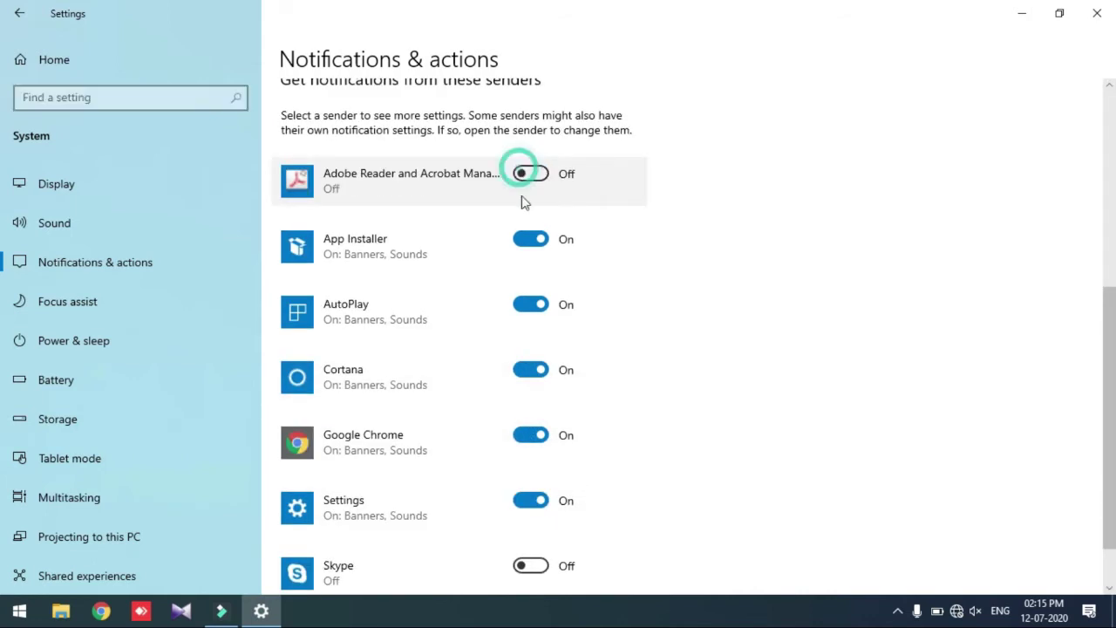
pyautogui.click(529, 240)
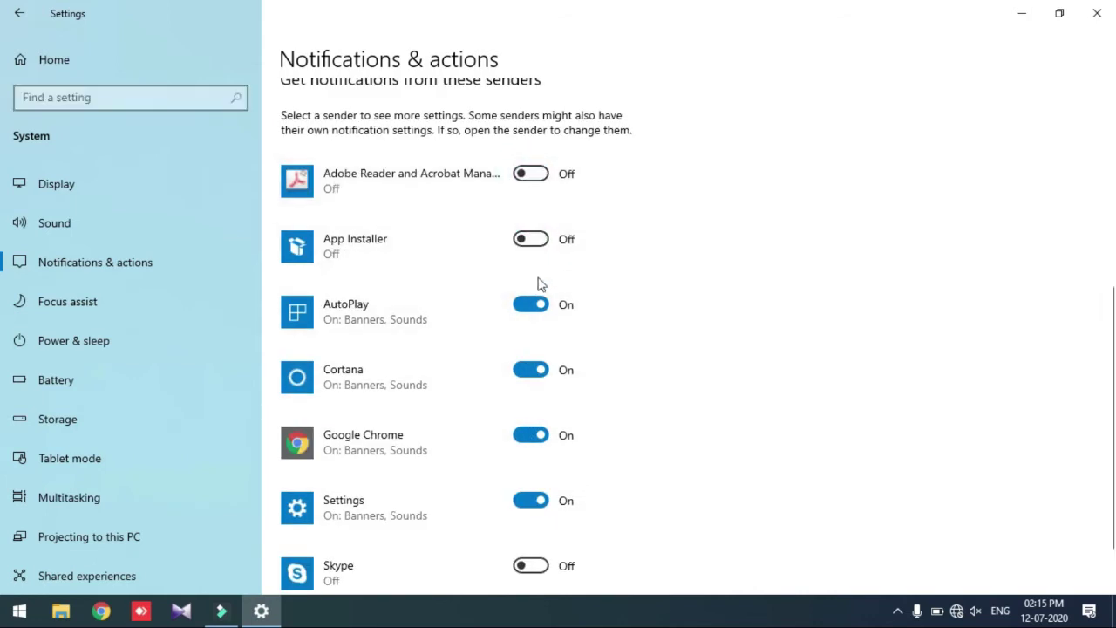
pyautogui.click(532, 240)
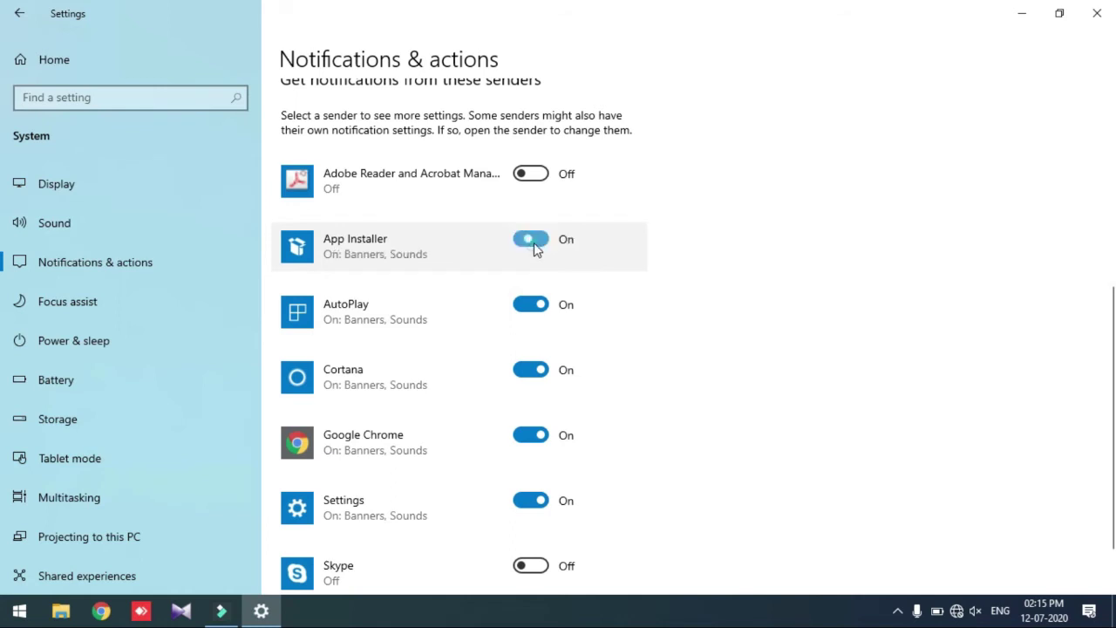
pyautogui.click(530, 367)
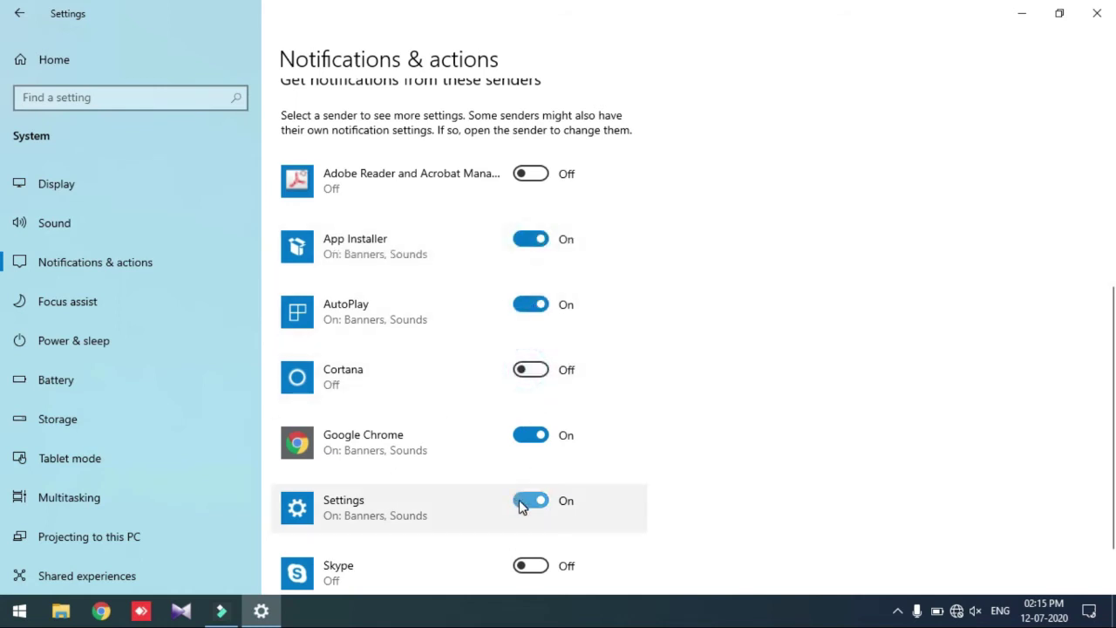
pyautogui.click(534, 568)
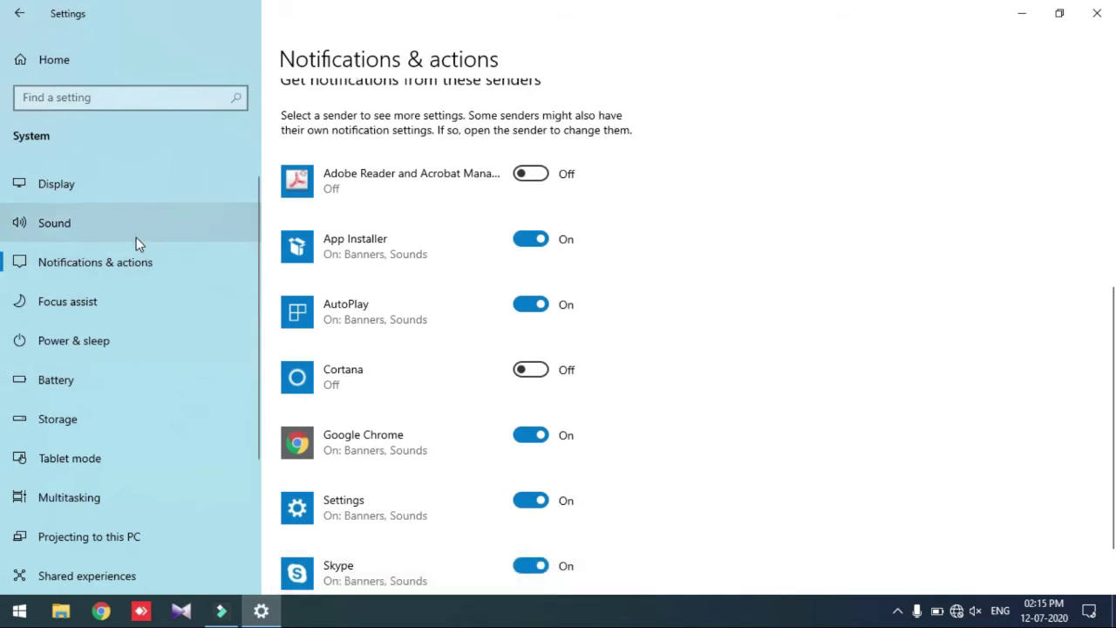
# Turn off Game bar recording, screenshots and broadcasting, and disable opening Game bar with the controller button
pyautogui.click(33, 69)
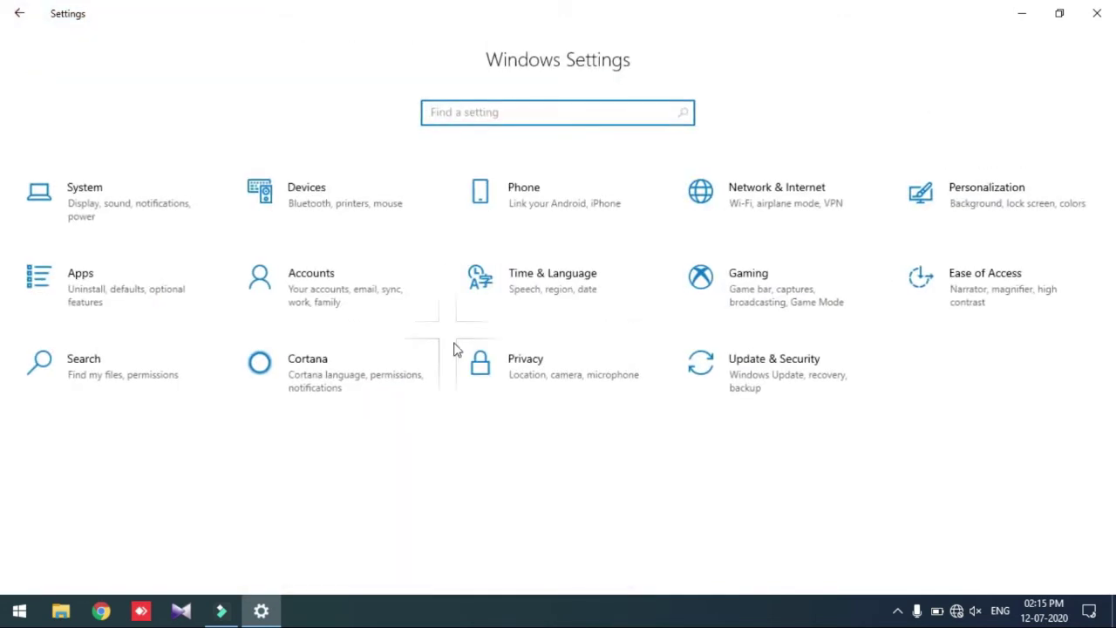
pyautogui.click(738, 299)
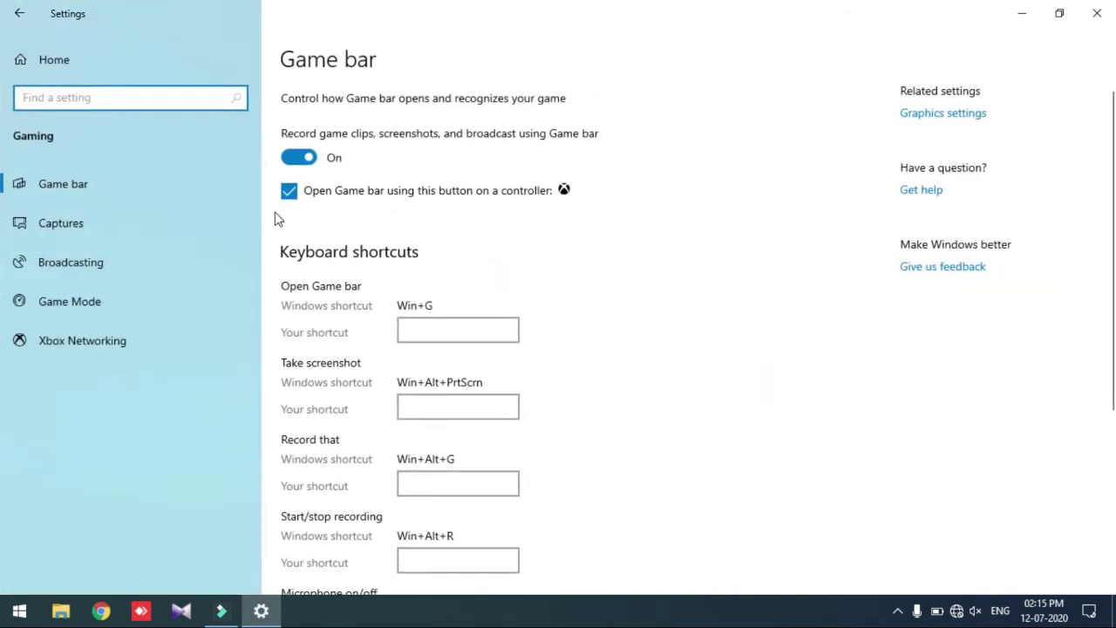
pyautogui.click(301, 160)
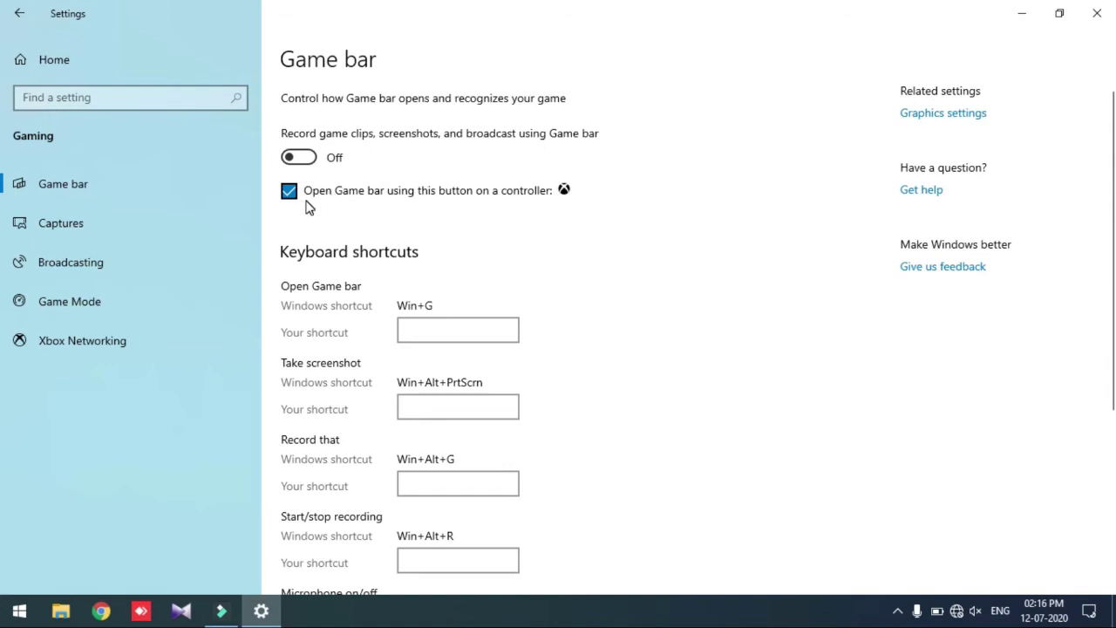
pyautogui.click(311, 199)
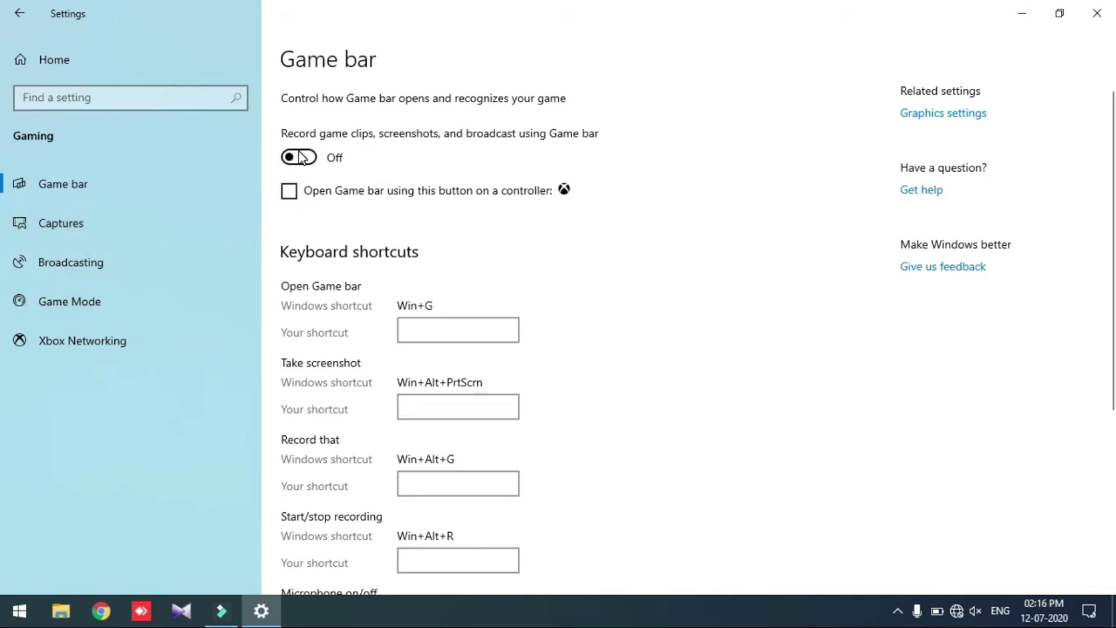
# Turn off Game Mode, and disable audio recording and mouse cursor capture for game broadcasts
pyautogui.click(144, 297)
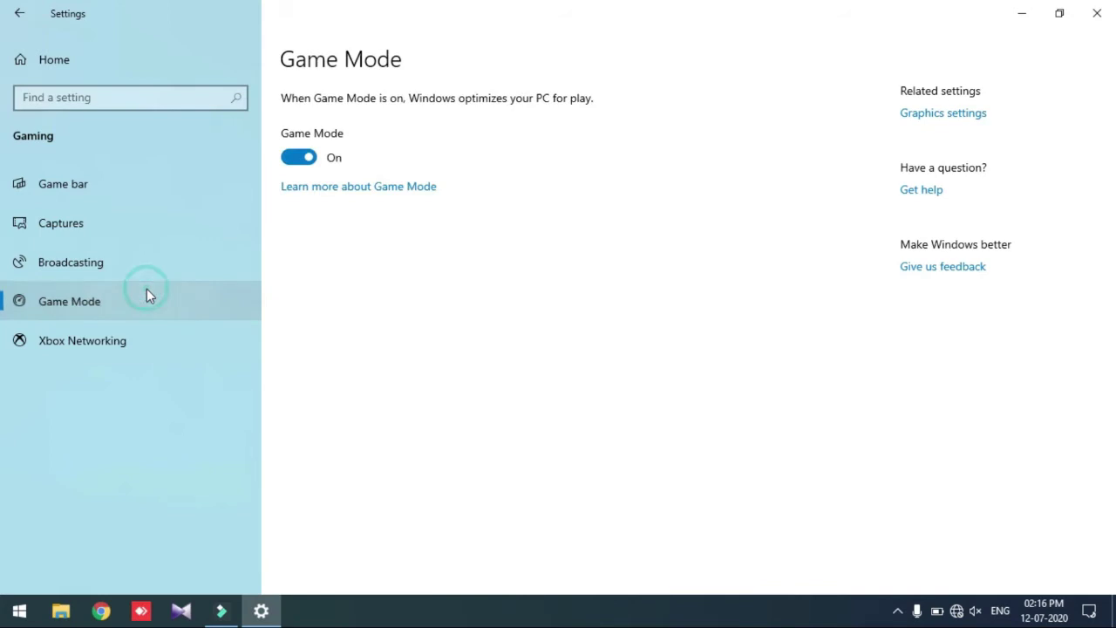
pyautogui.click(299, 157)
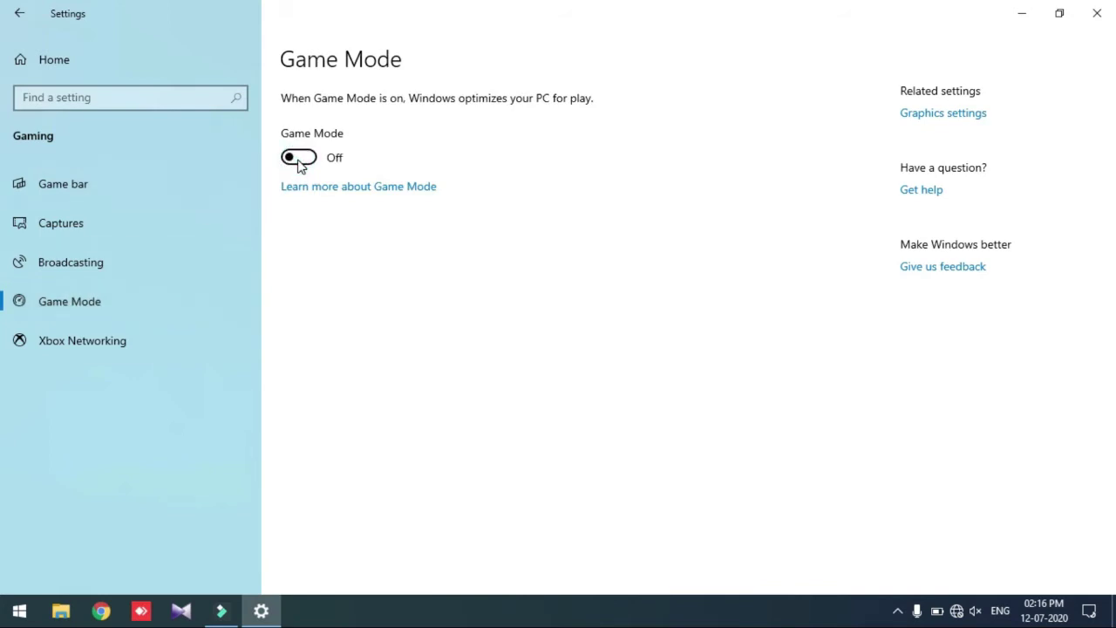
pyautogui.click(166, 256)
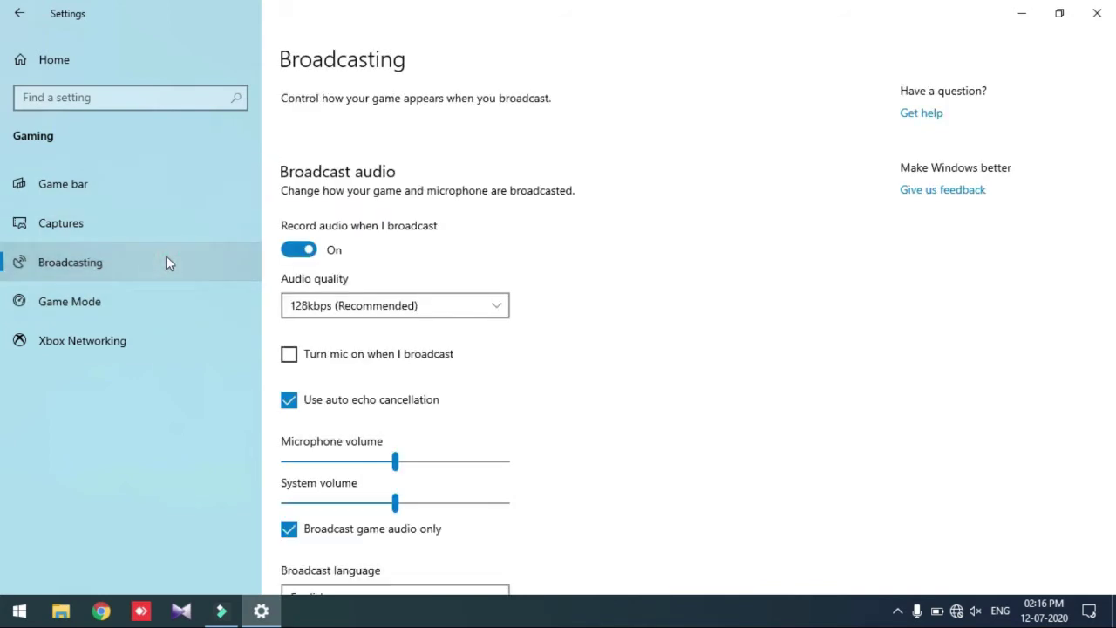
pyautogui.click(301, 249)
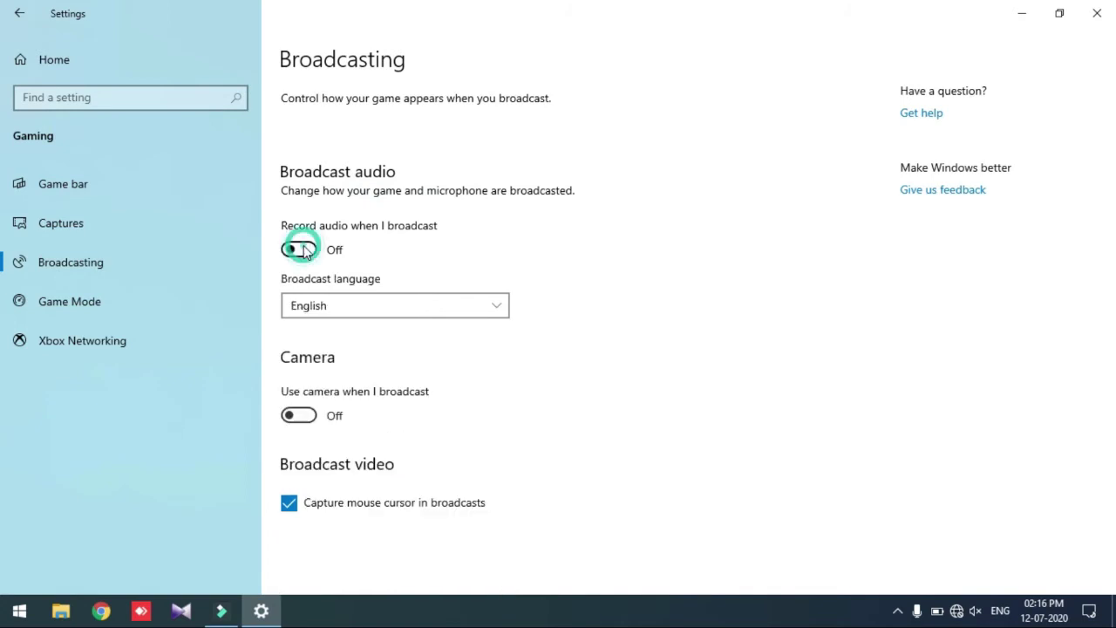
pyautogui.click(310, 504)
# Turn off audio recording and mouse cursor capture for game captures, and close the settings
pyautogui.click(134, 221)
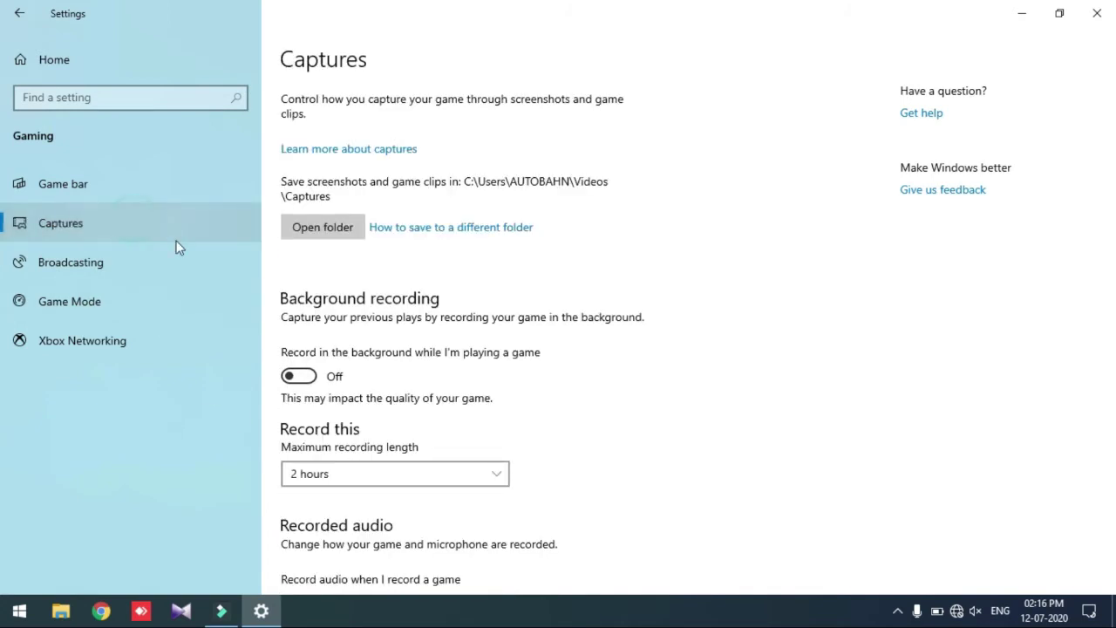
pyautogui.scroll(-3, 1017, 387)
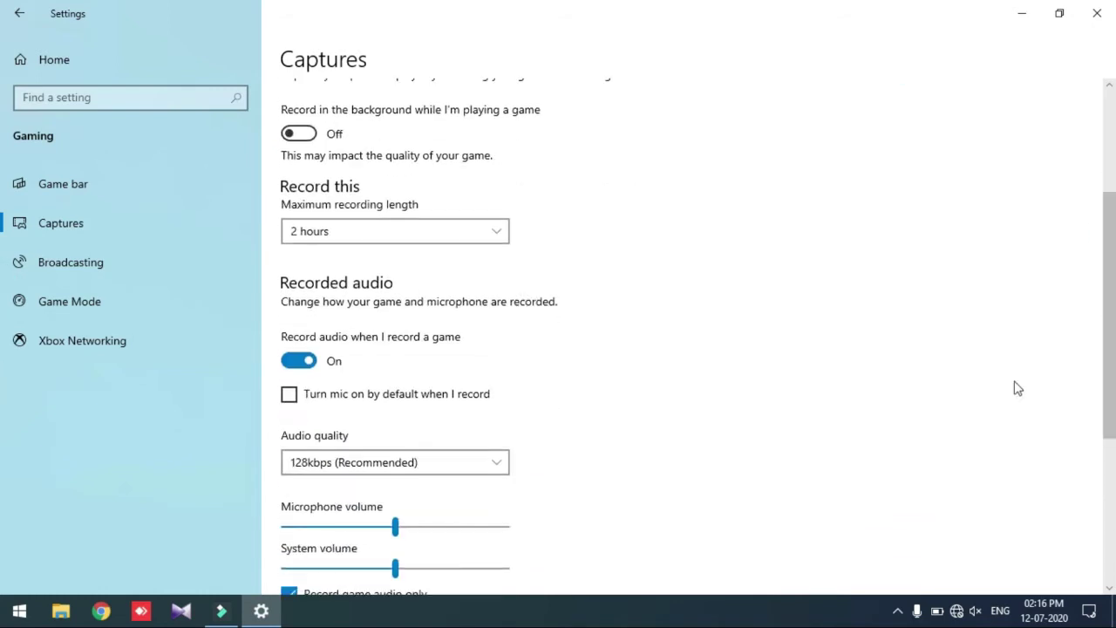
pyautogui.click(292, 363)
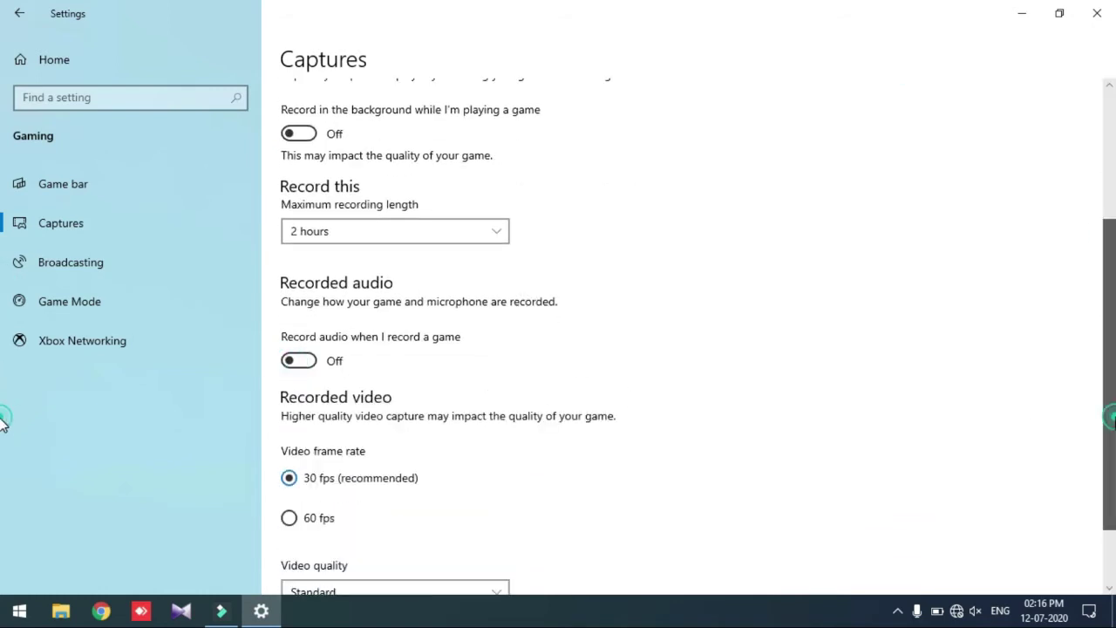
pyautogui.scroll(-2, 3, 471)
pyautogui.click(469, 542)
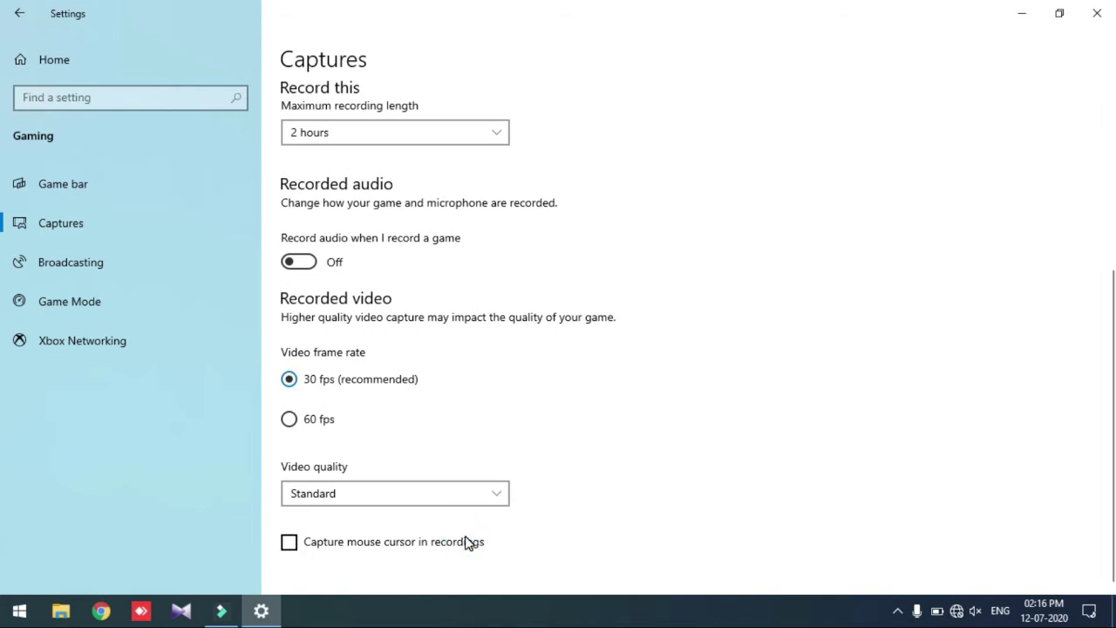
pyautogui.click(153, 254)
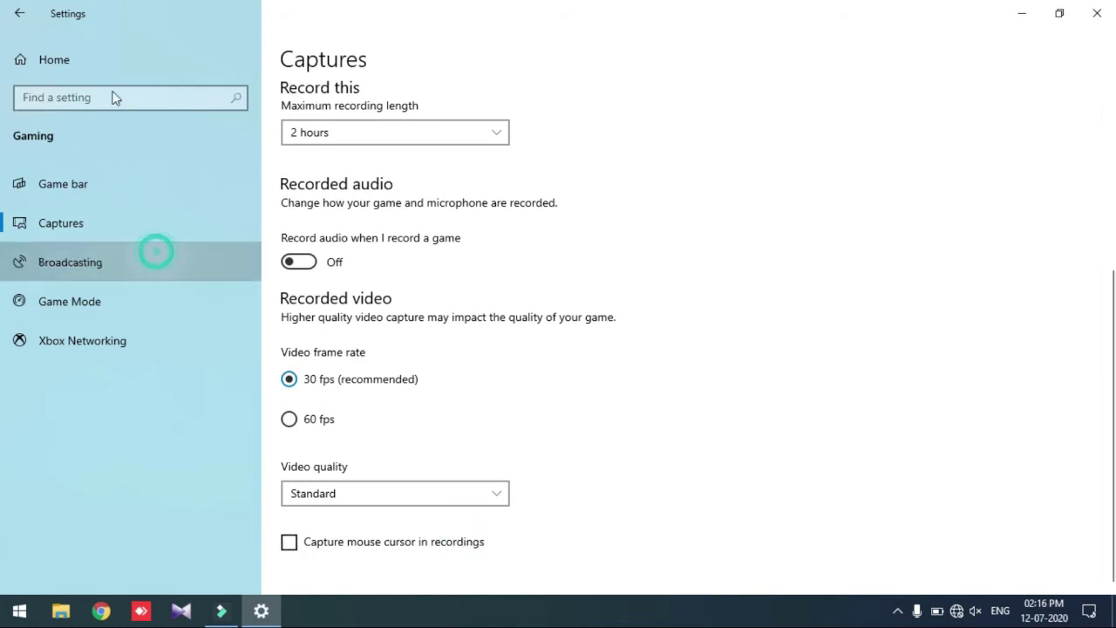
pyautogui.click(73, 60)
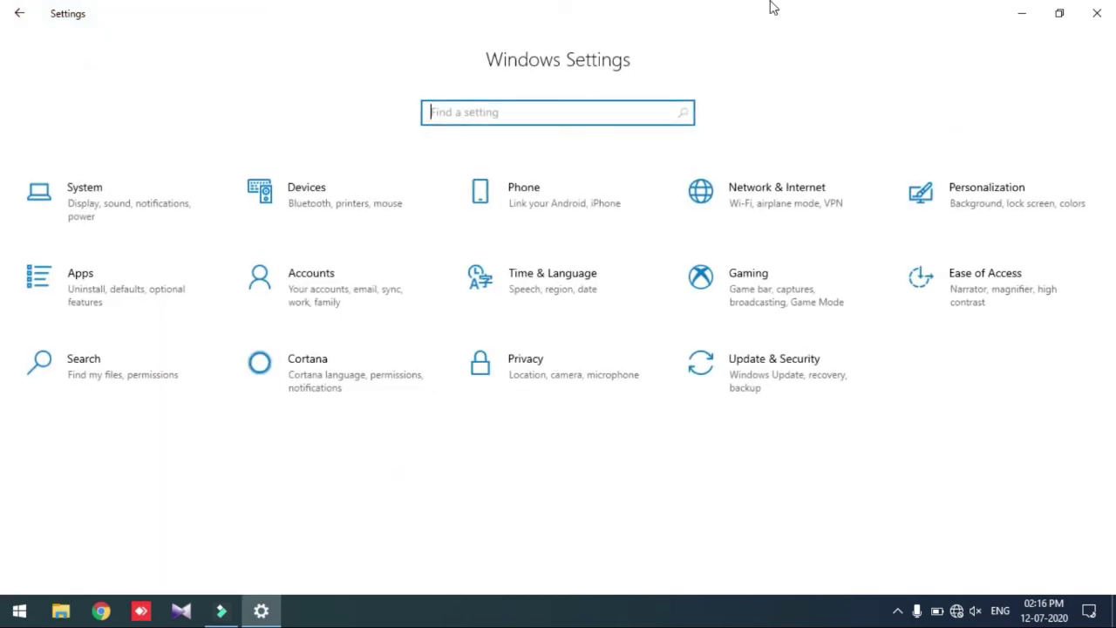
pyautogui.click(1096, 13)
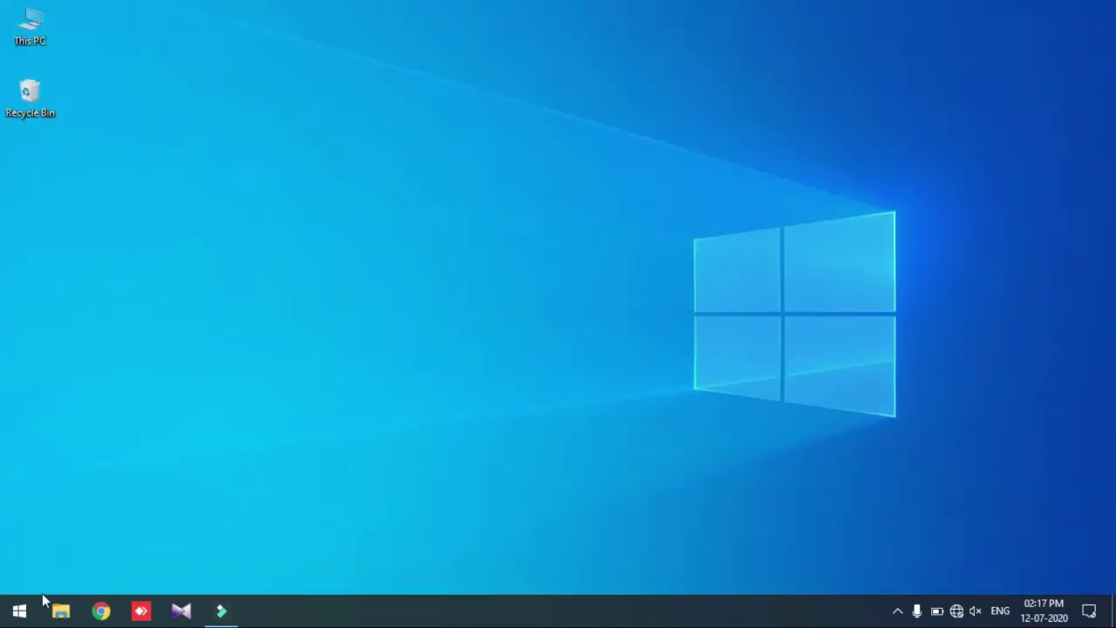
# Optimize the C: drive with the Defragment and Optimize Drives app, and close the app
pyautogui.click(19, 612)
pyautogui.write('de')
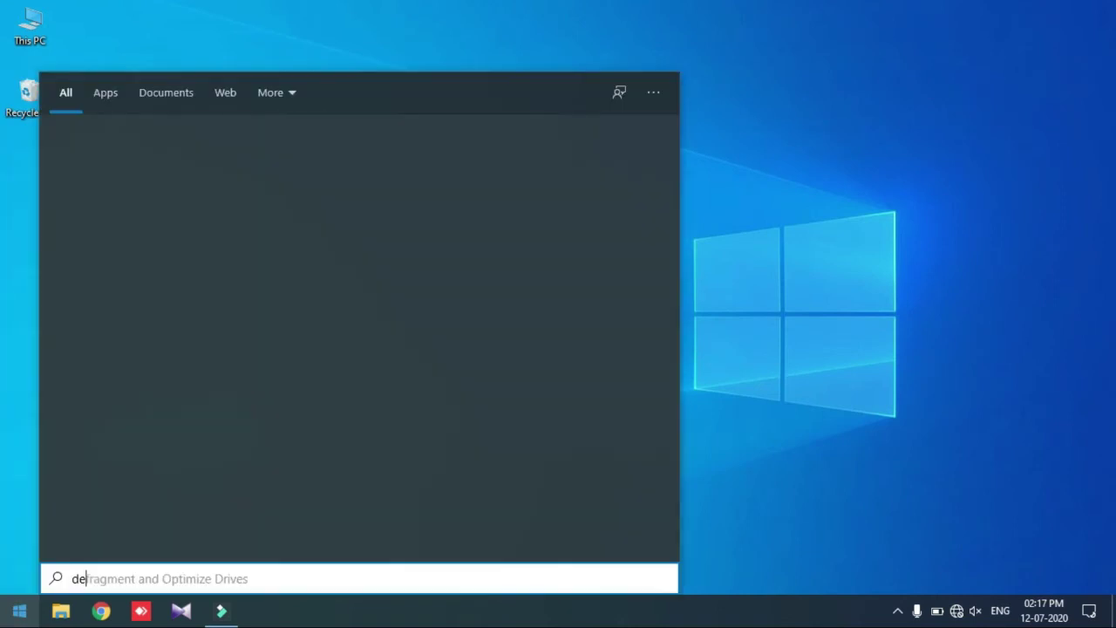
pyautogui.write('fragme')
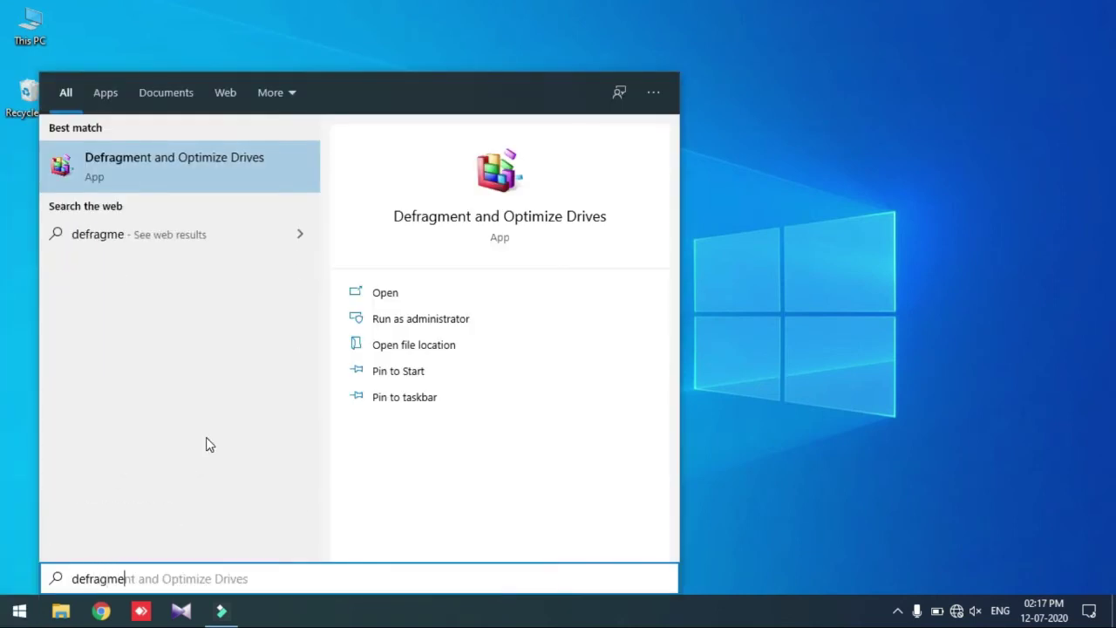
pyautogui.write('nt and o')
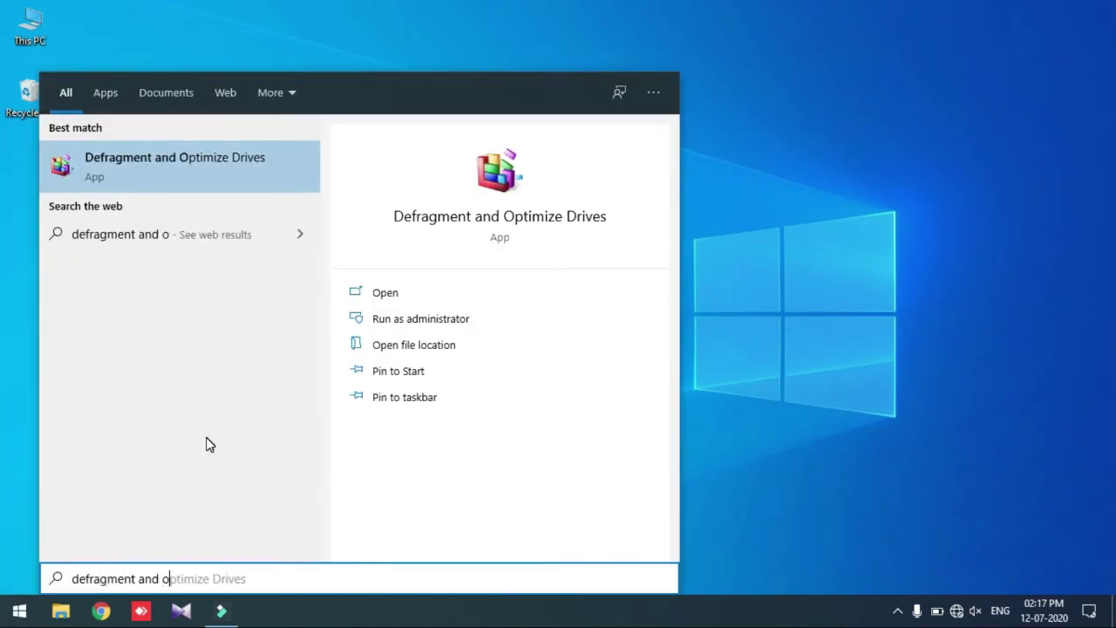
pyautogui.write('ptimiz')
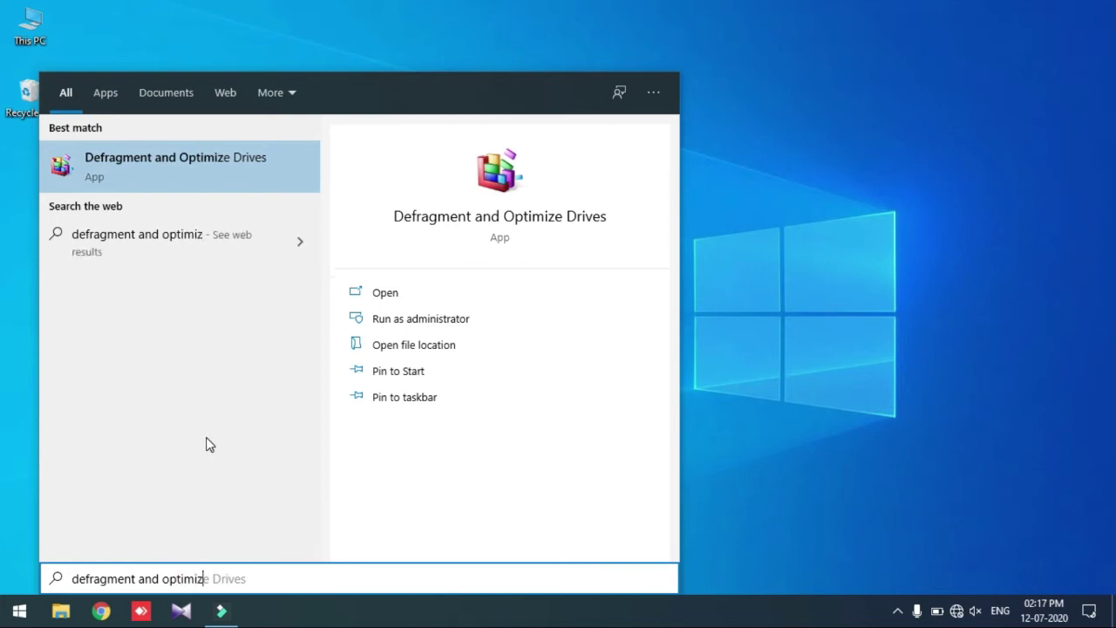
pyautogui.write('e drives')
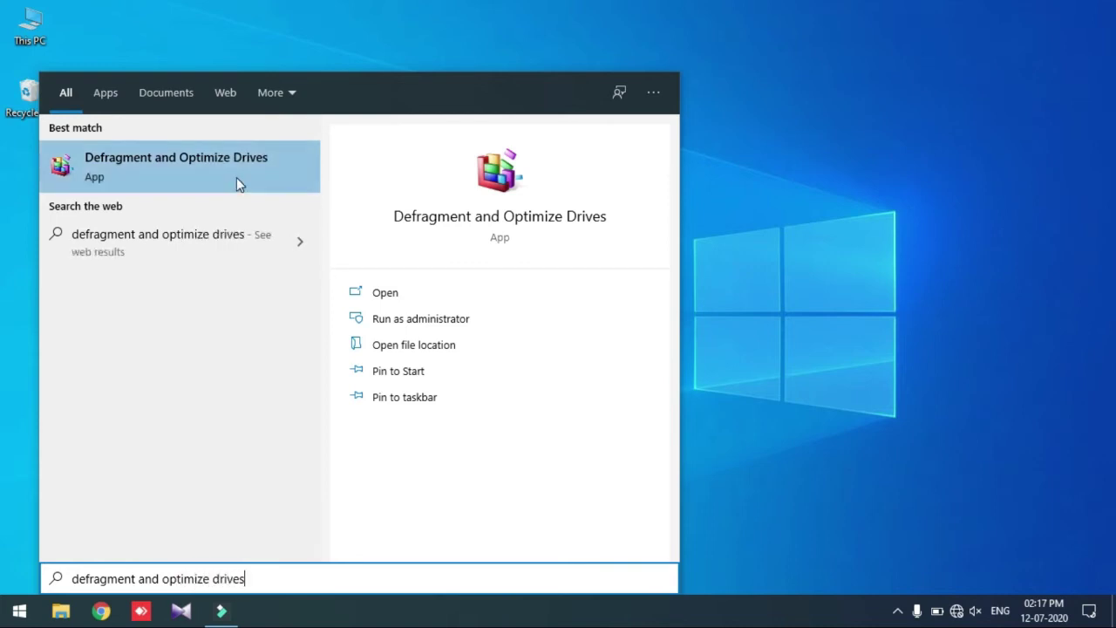
pyautogui.click(237, 178)
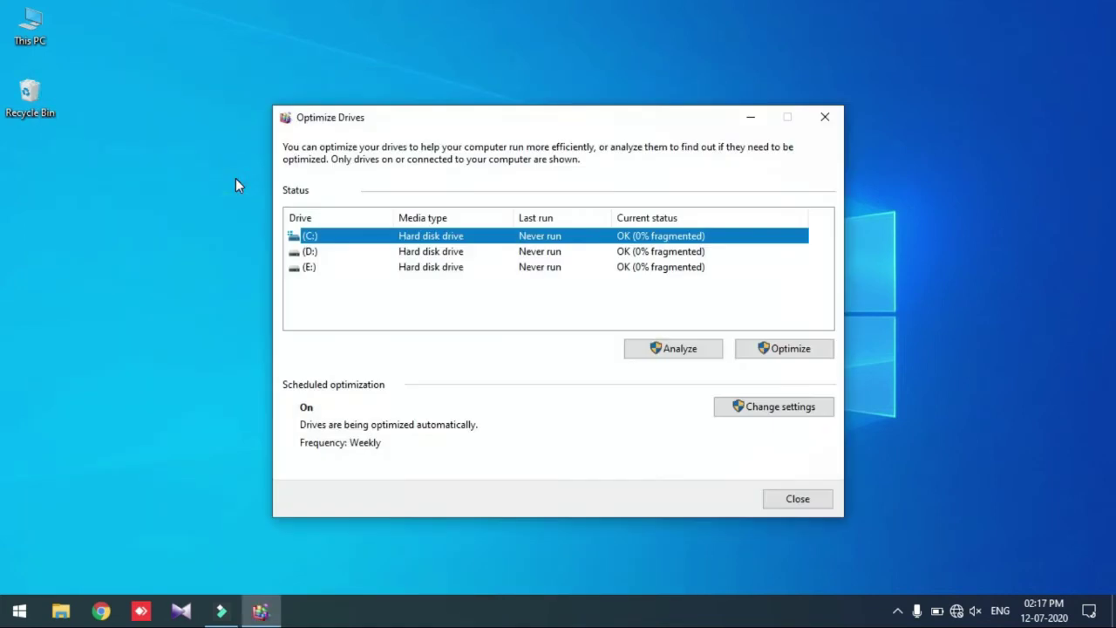
pyautogui.click(784, 353)
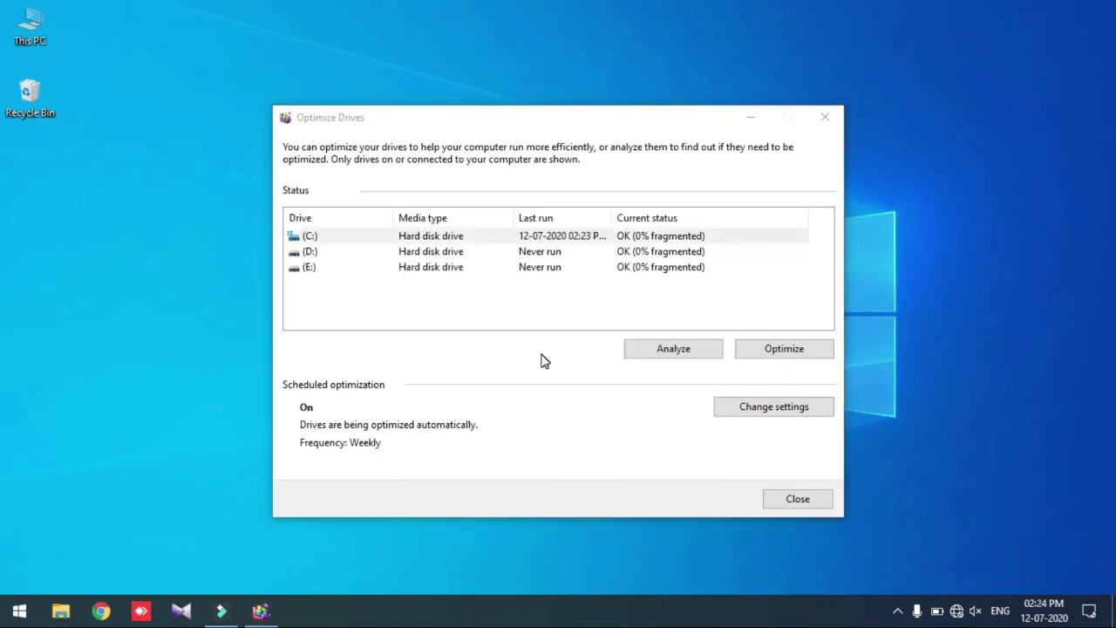
pyautogui.click(810, 500)
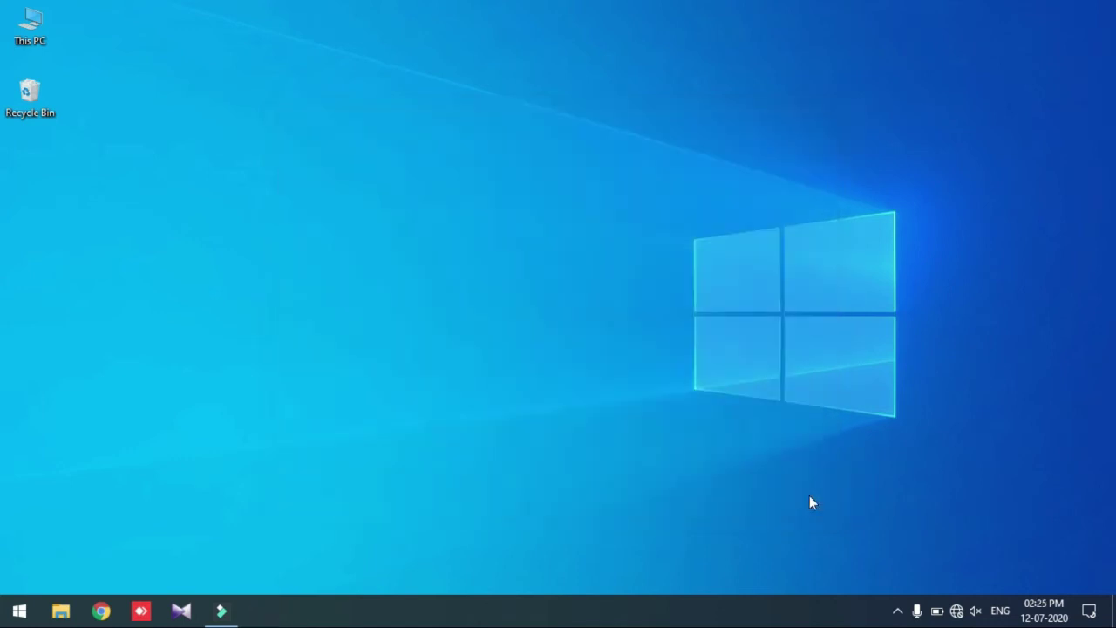
# Open Task Manager and disable AcroTray from launching at startup
pyautogui.rightClick(450, 616)
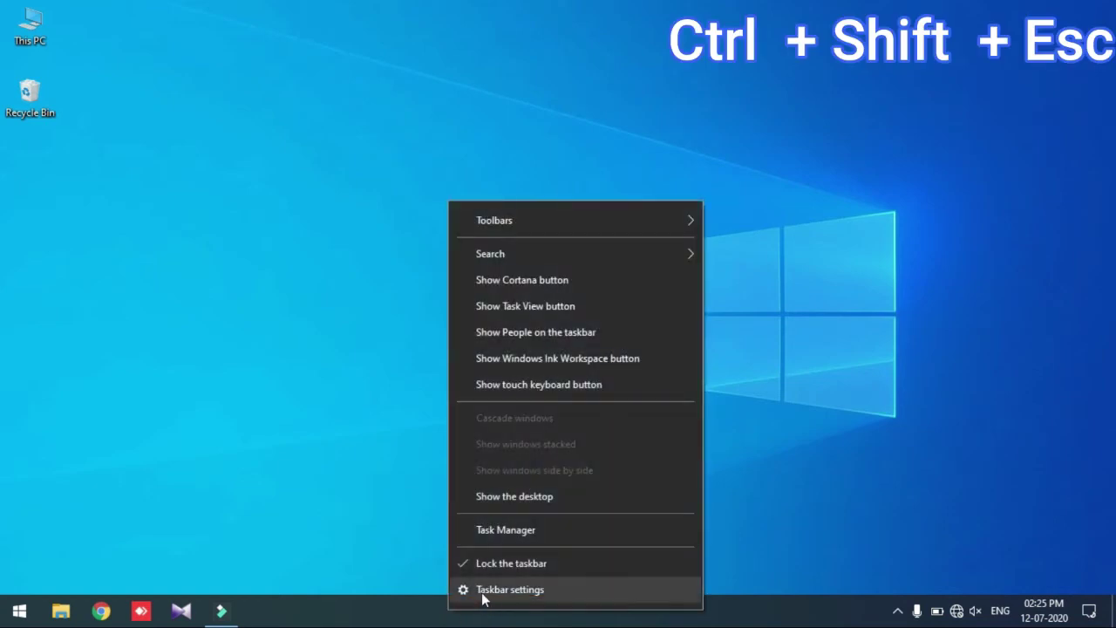
pyautogui.hotkey('ctrl', 'shift', 'Escape')
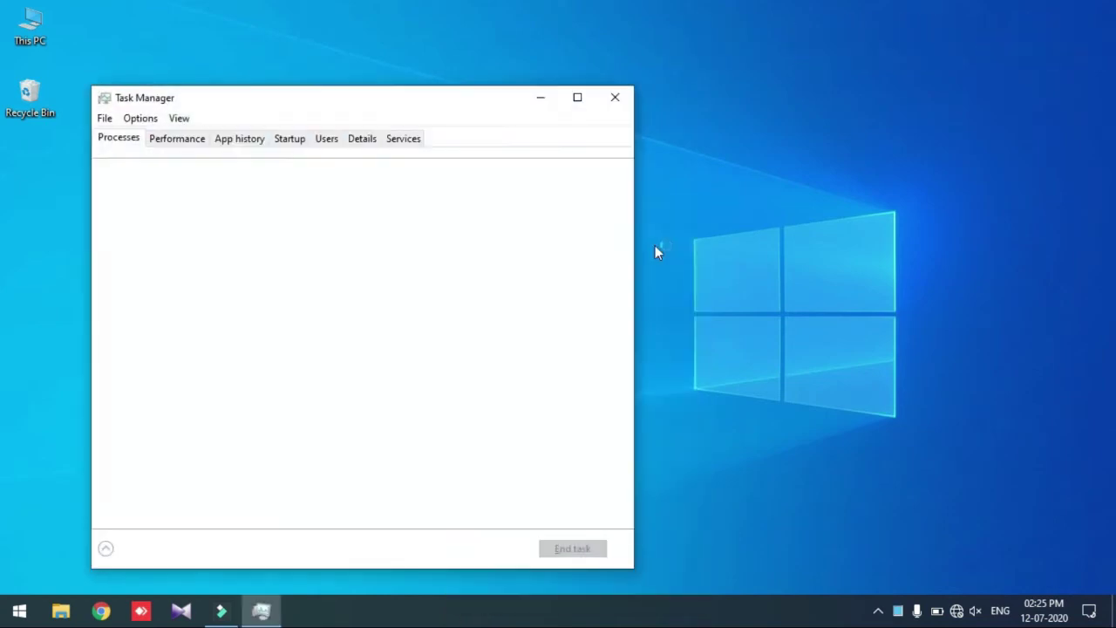
pyautogui.moveTo(462, 109); pyautogui.dragTo(574, 77)
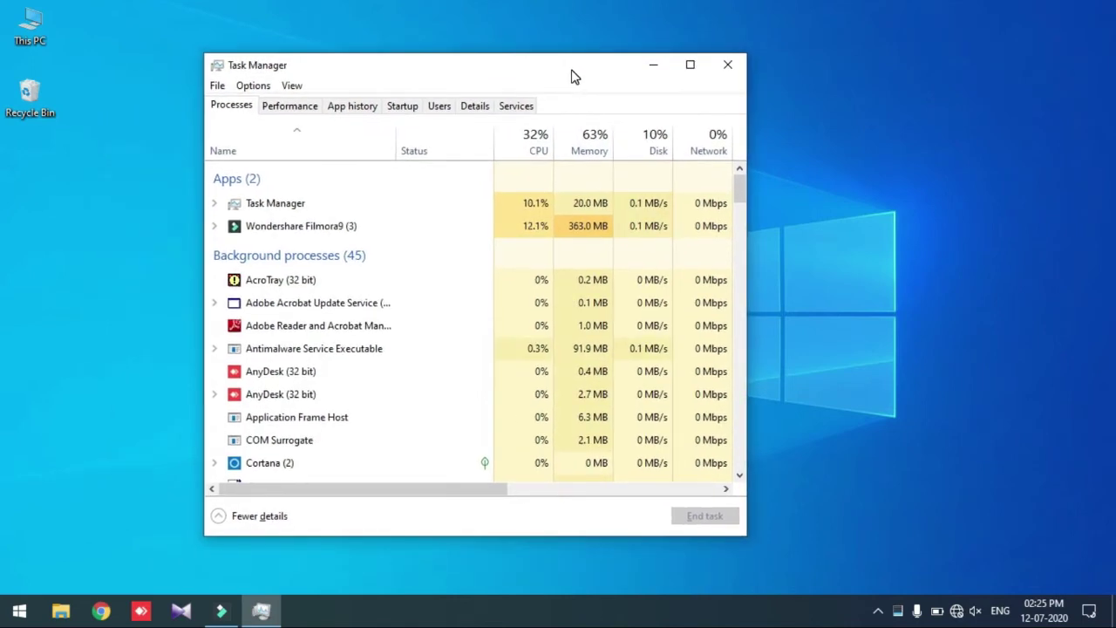
pyautogui.click(403, 105)
pyautogui.click(495, 200)
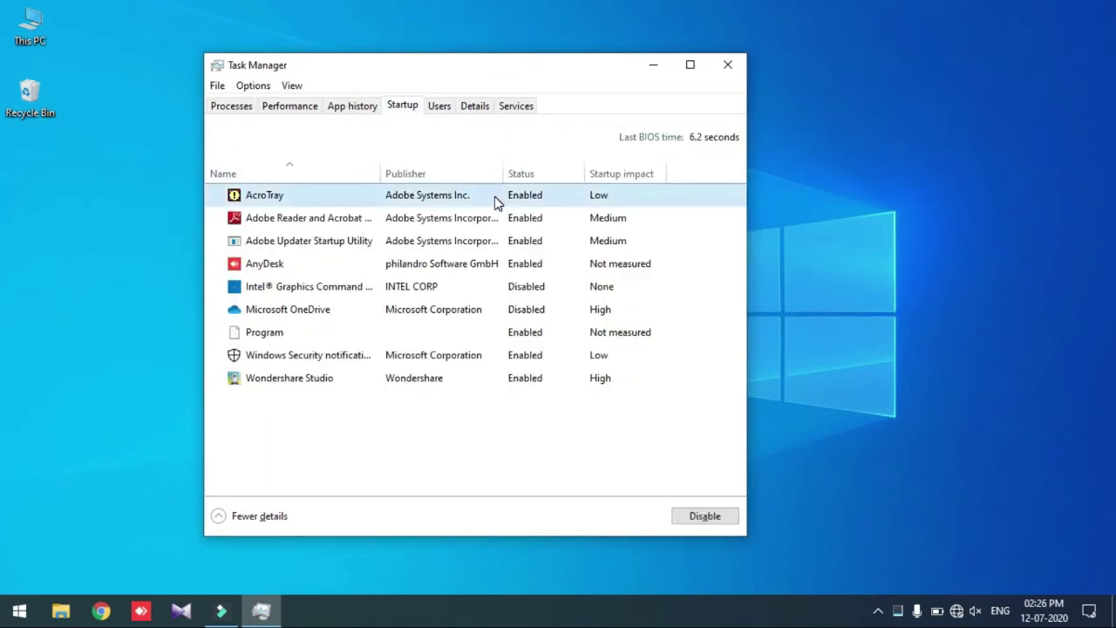
pyautogui.click(704, 515)
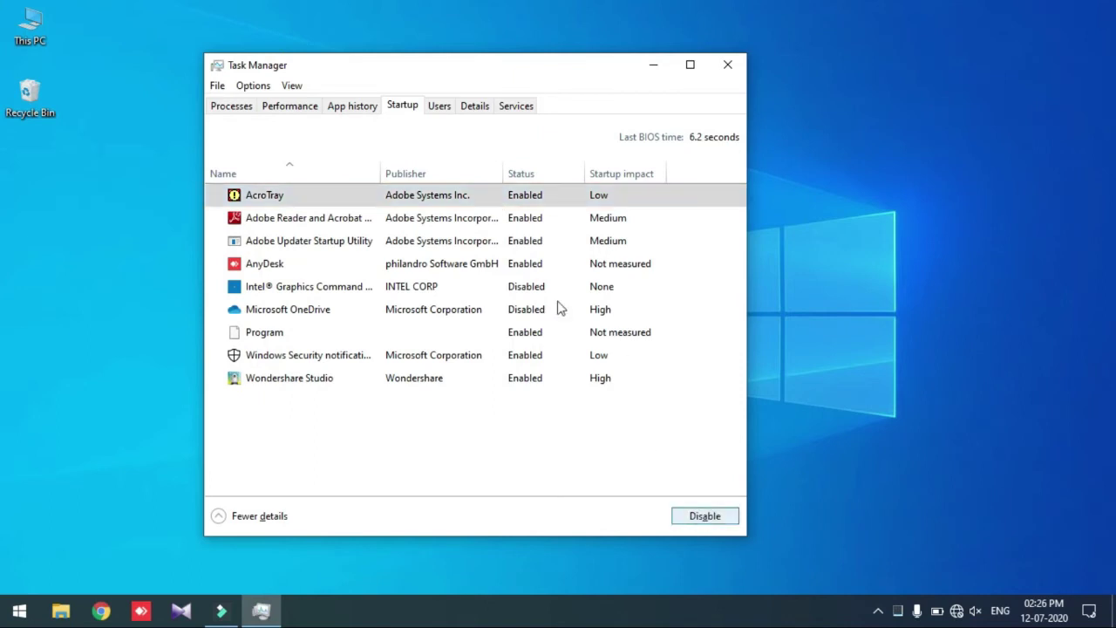
# Disable Adobe Reader and Acrobat Manager, Adobe Updater Startup Utility and AnyDesk as startup apps
pyautogui.click(523, 213)
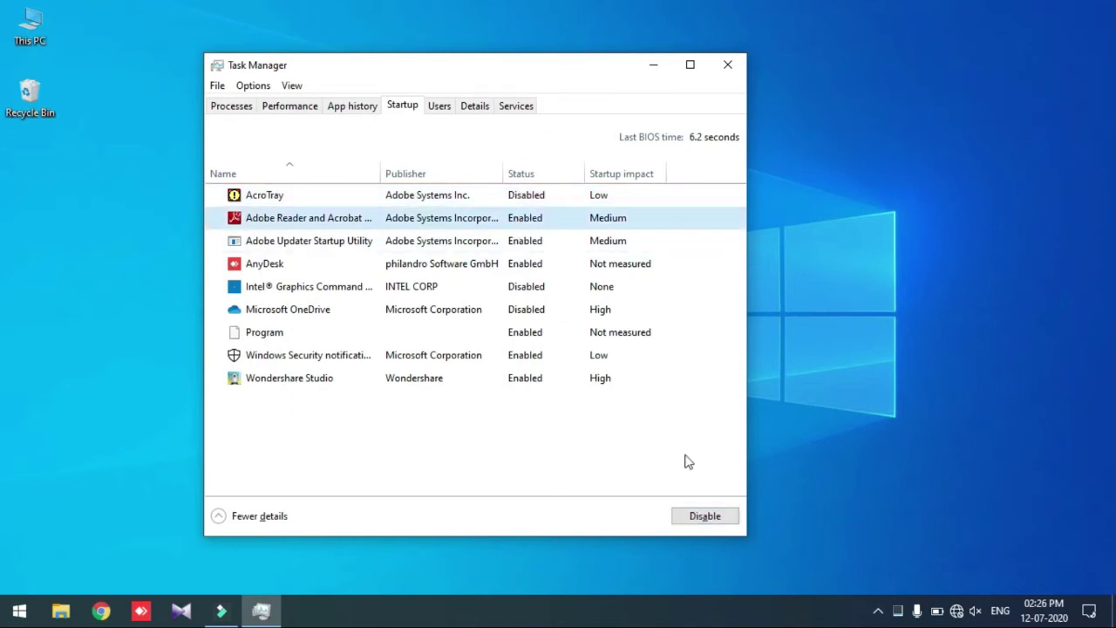
pyautogui.click(702, 518)
pyautogui.click(541, 248)
pyautogui.click(693, 518)
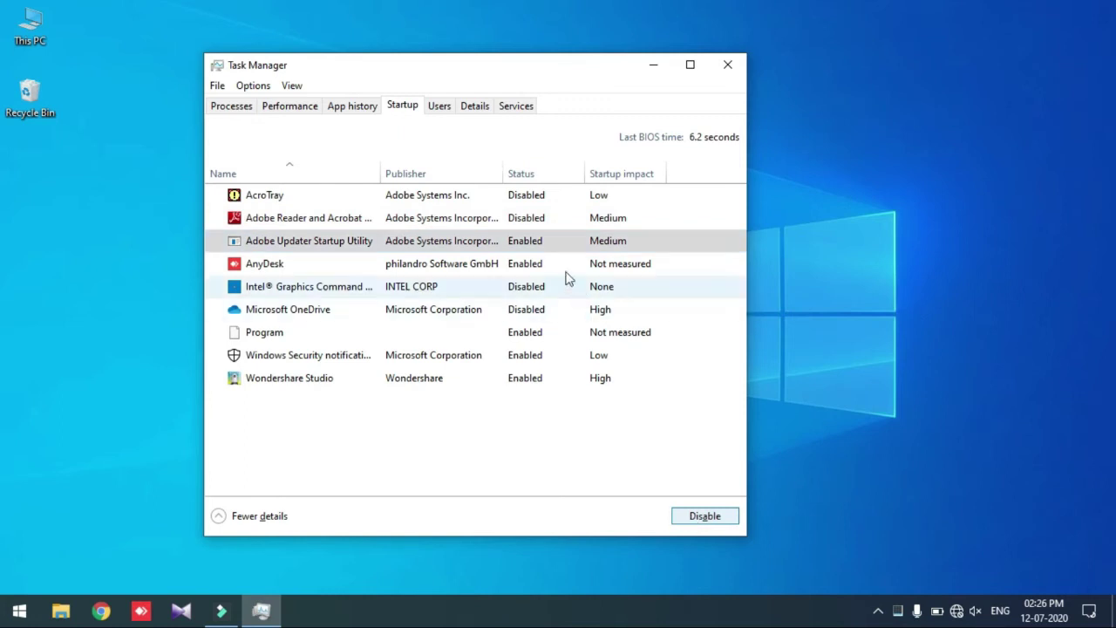
pyautogui.click(565, 265)
pyautogui.click(704, 516)
# Disable the startup entry named Program and close Task Manager
pyautogui.click(562, 290)
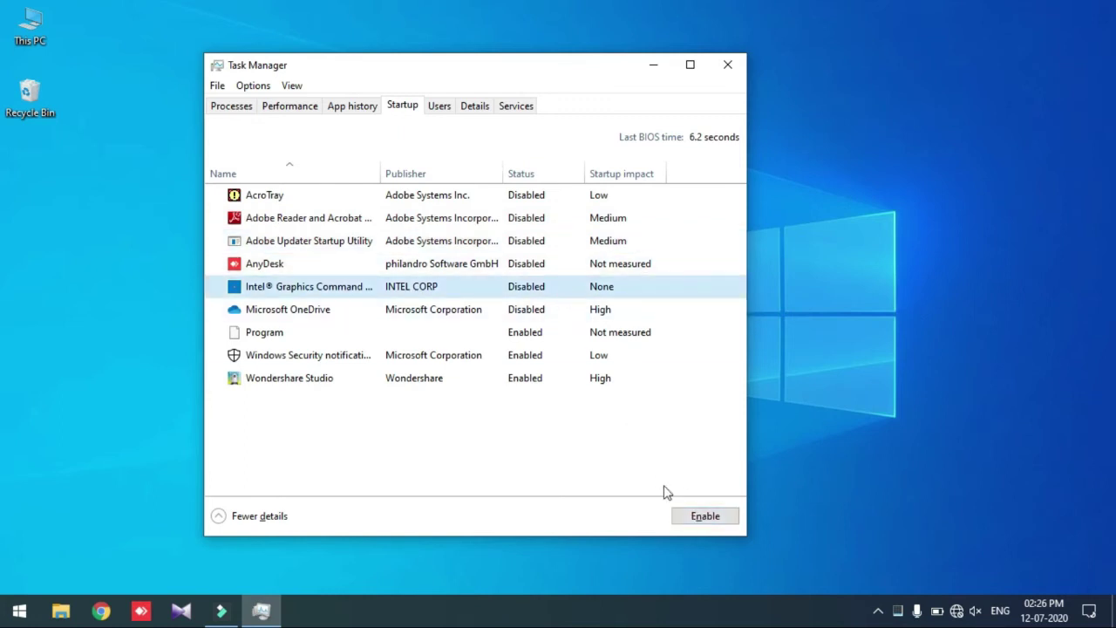
pyautogui.click(567, 318)
pyautogui.click(575, 337)
pyautogui.click(715, 521)
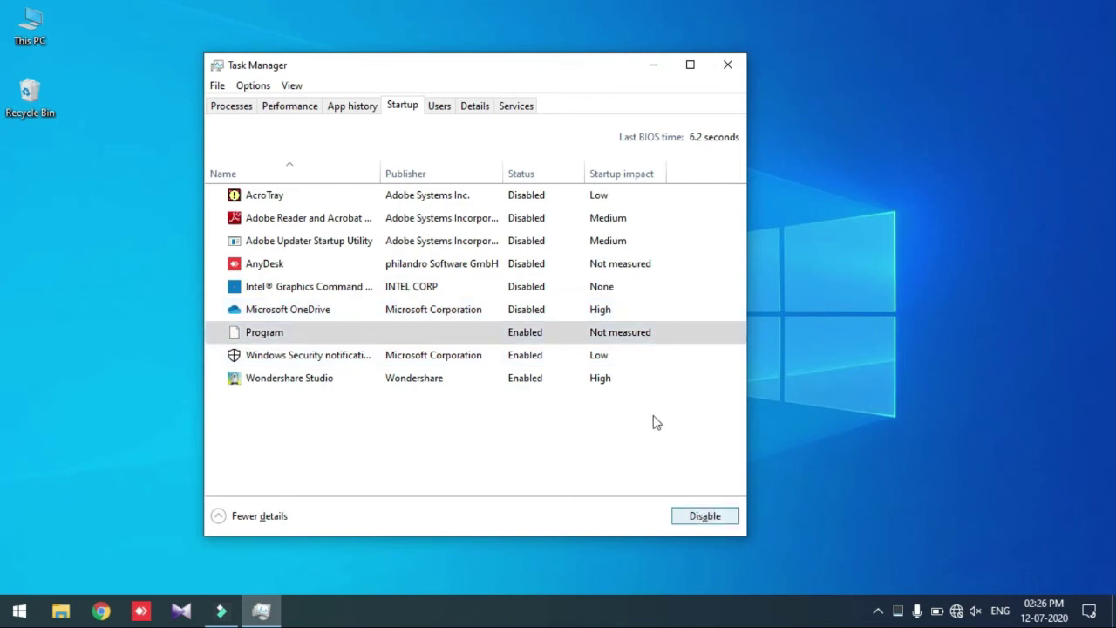
pyautogui.hotkey('alt', 'F4')
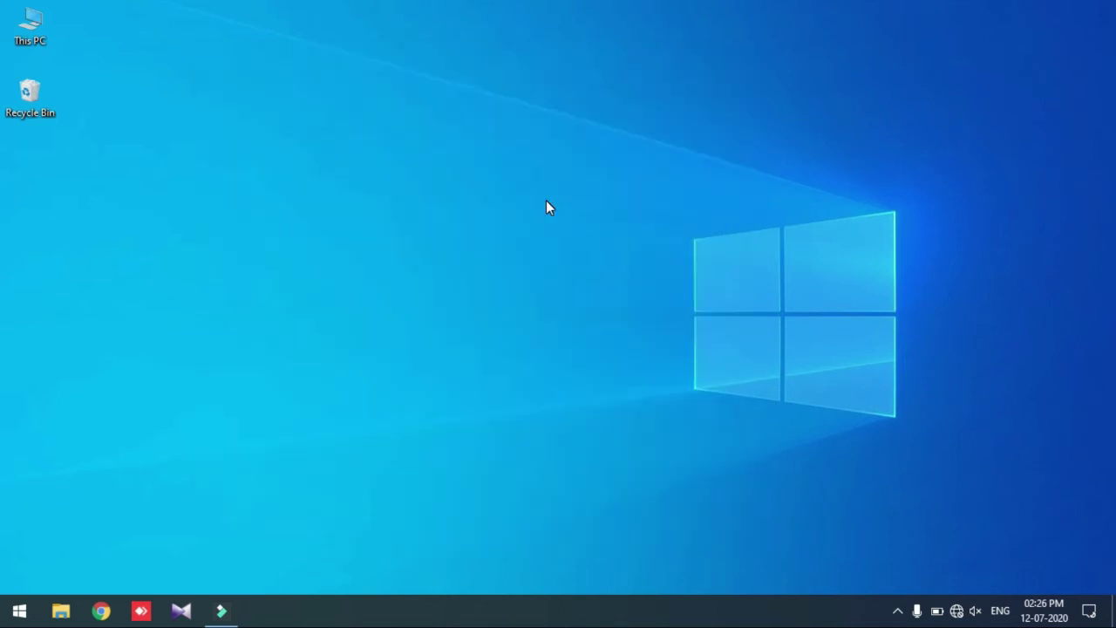
# Open the Windows Temp folder by running "temp" from the Run dialog, granting access to the folder
pyautogui.press('super')
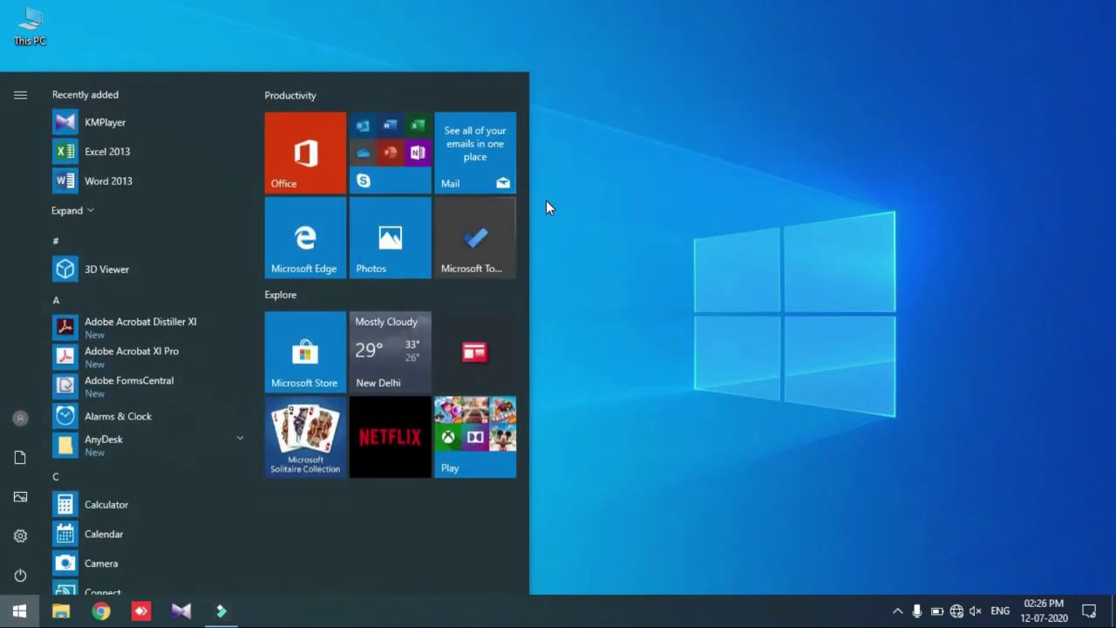
pyautogui.write('run')
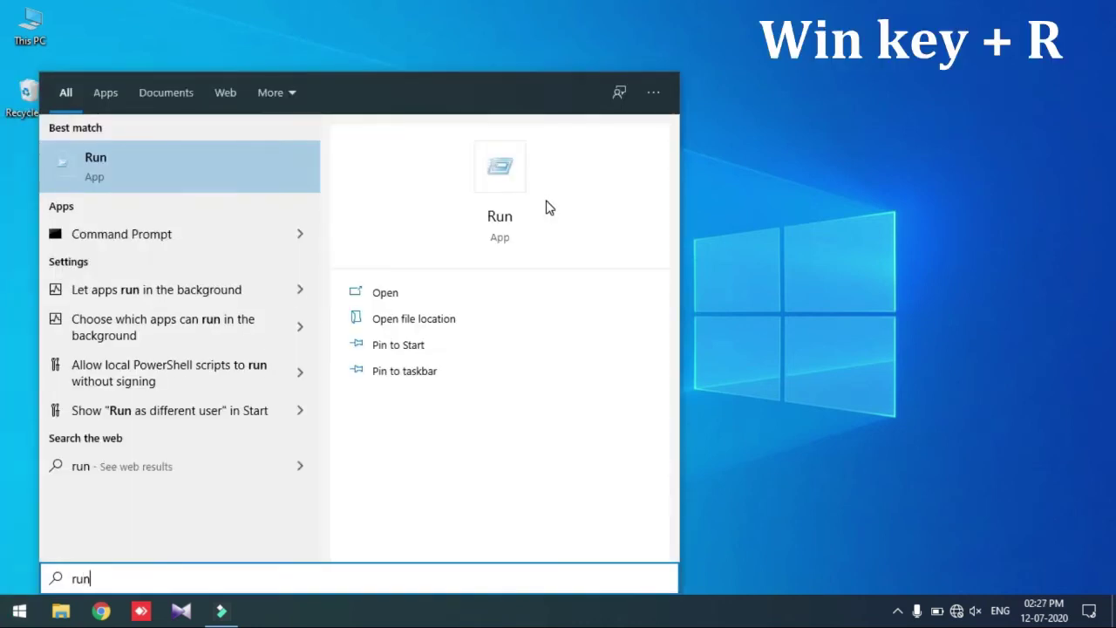
pyautogui.click(232, 159)
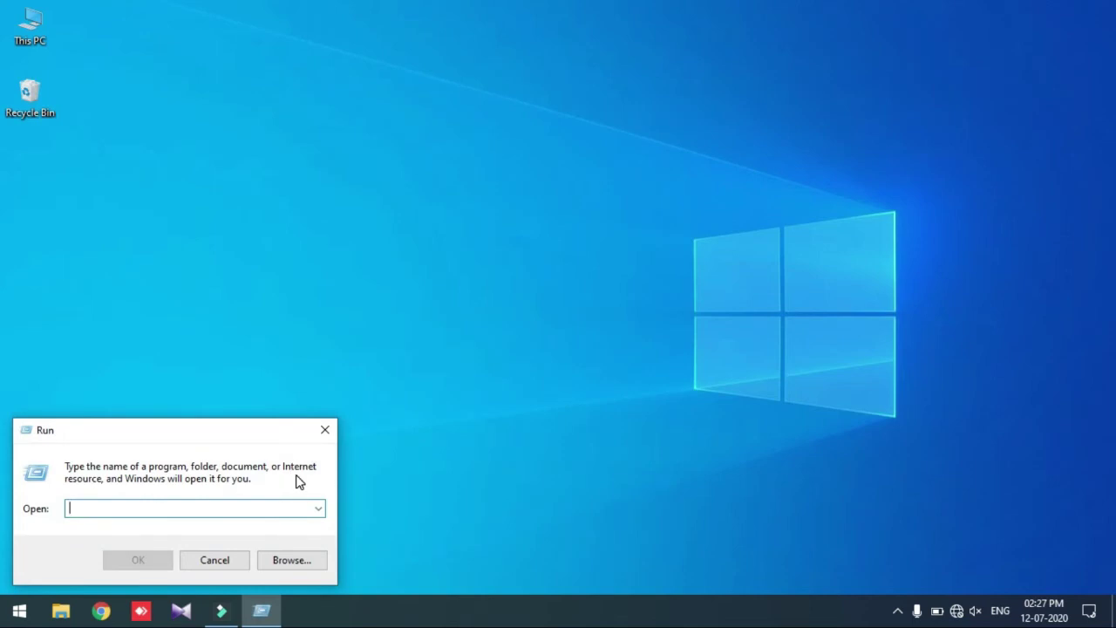
pyautogui.write('temp')
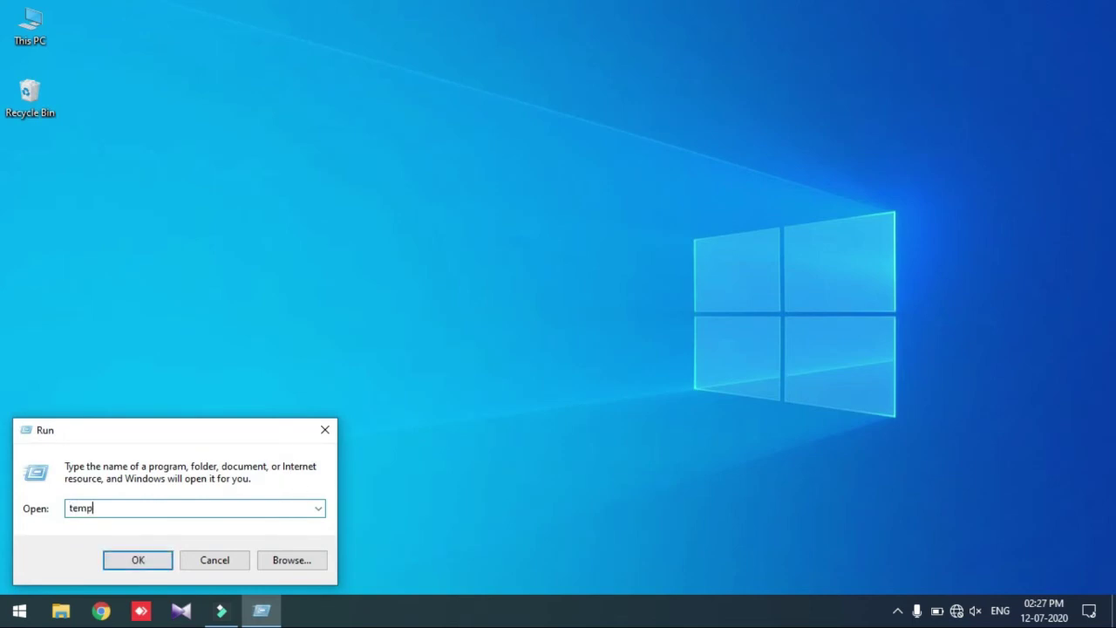
pyautogui.press('Return')
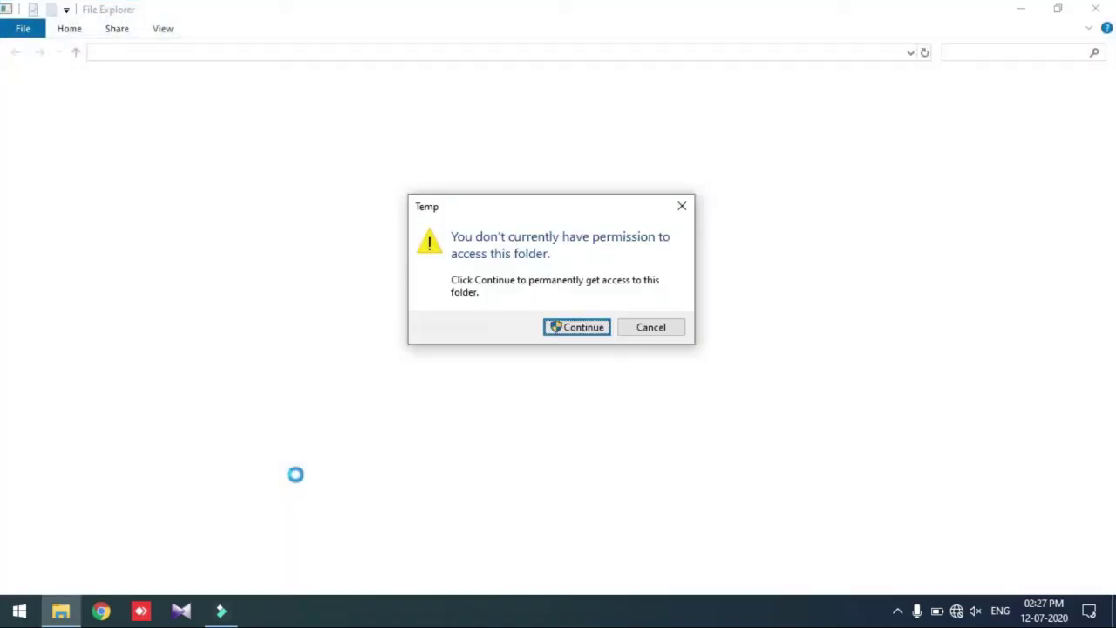
pyautogui.click(574, 329)
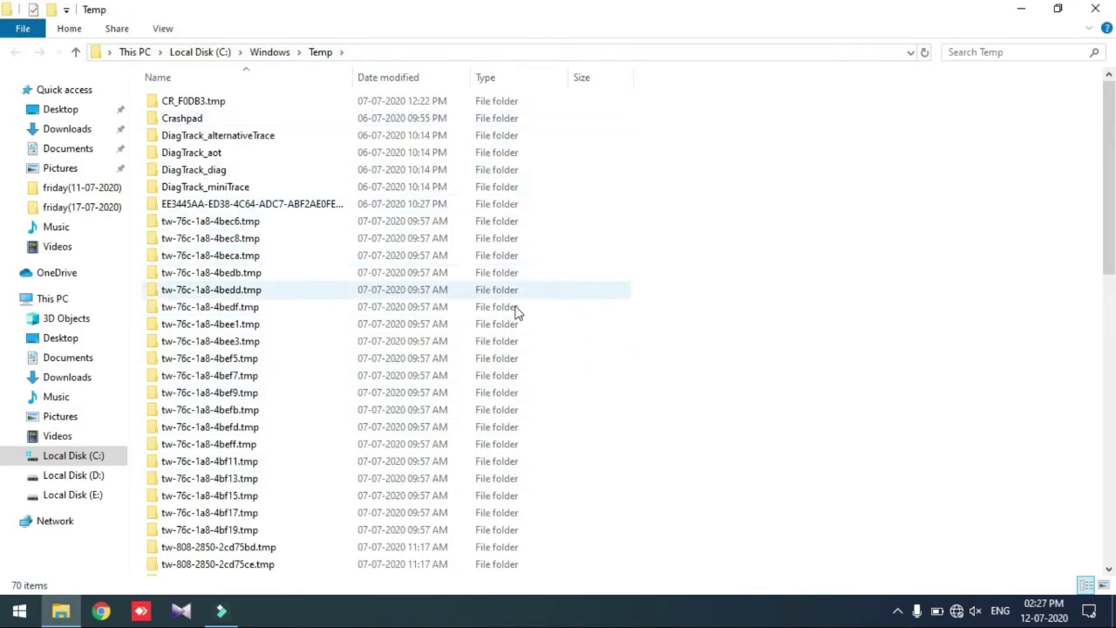
# Permanently delete everything in the Windows Temp folder, granting administrator permission for all current items, and close the folder
pyautogui.moveTo(1108, 183)
pyautogui.mouseDown()
pyautogui.moveTo(1109, 562)
pyautogui.moveTo(1105, 178)
pyautogui.mouseUp()
pyautogui.hotkey('ctrl', 'a')
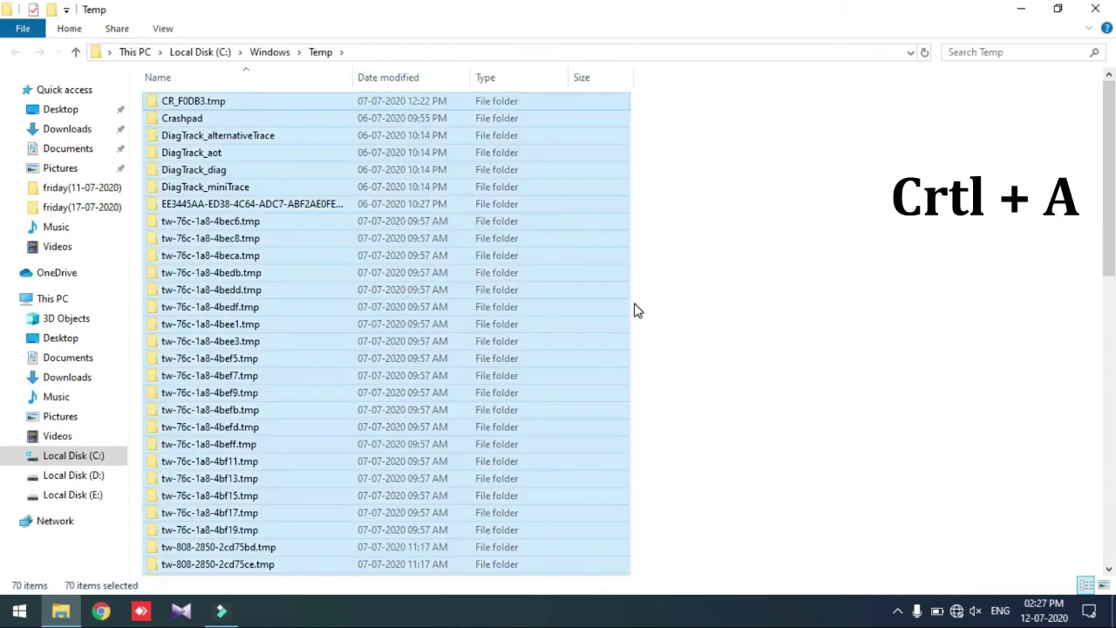
pyautogui.hotkey('shift', 'Delete')
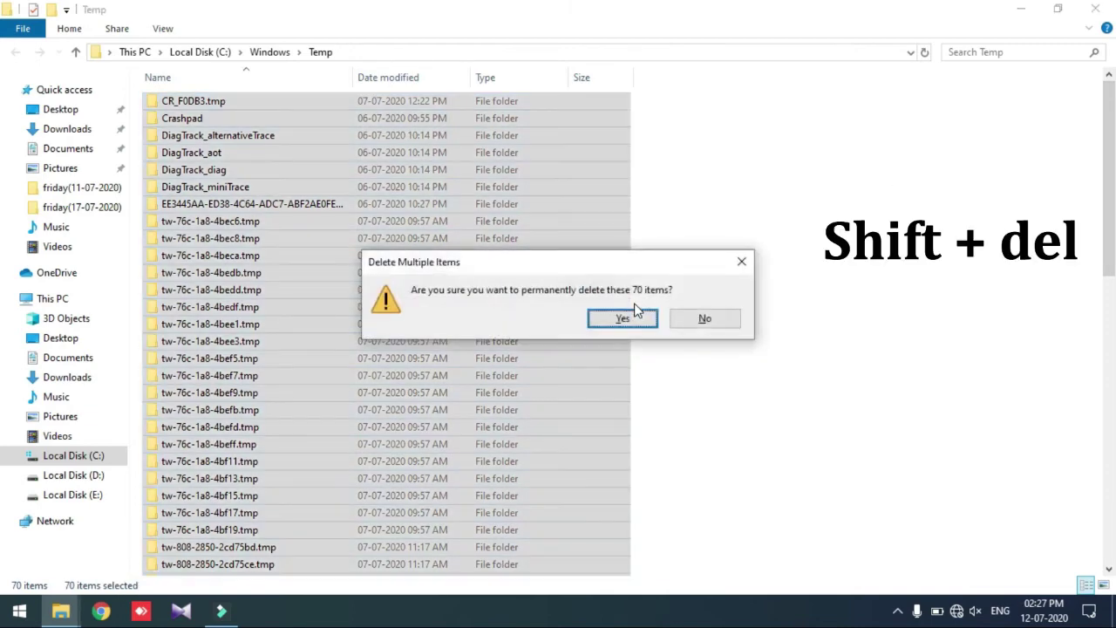
pyautogui.click(636, 312)
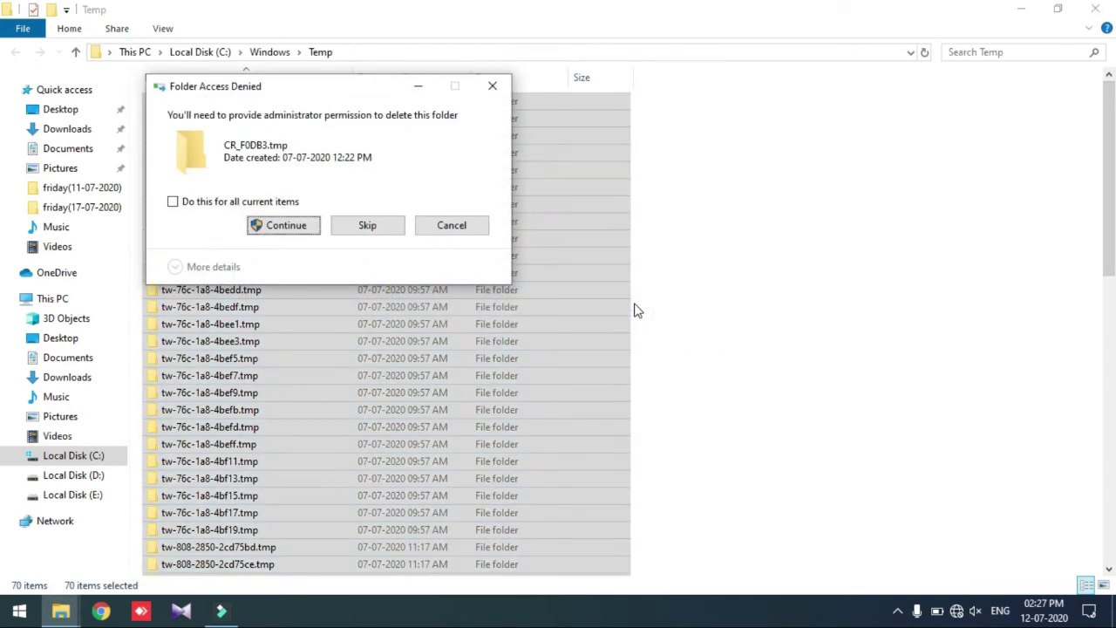
pyautogui.click(253, 202)
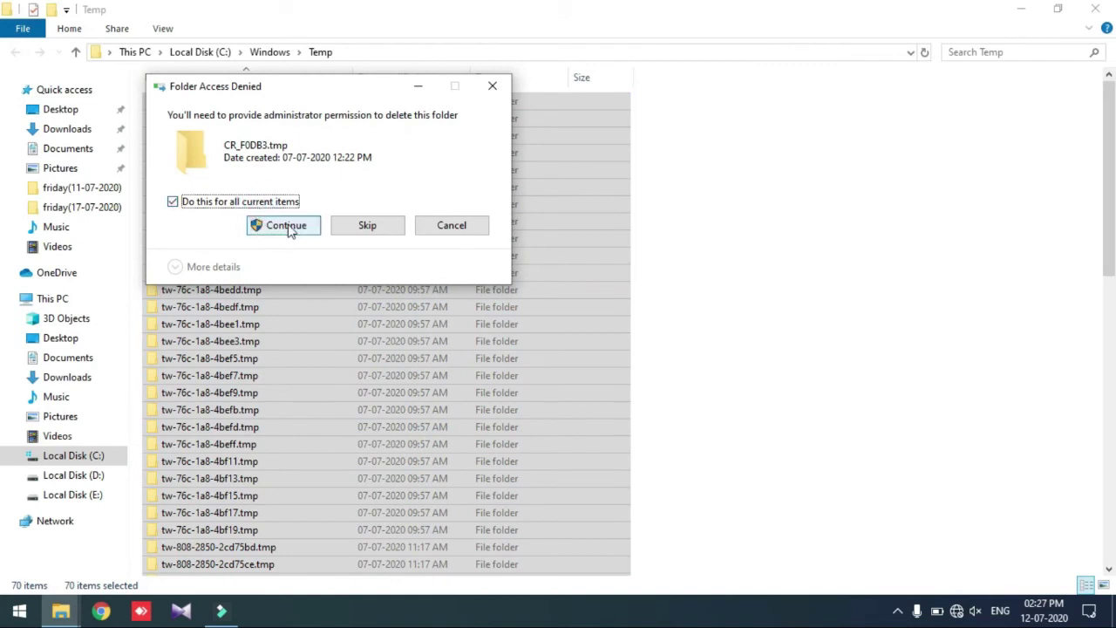
pyautogui.click(291, 228)
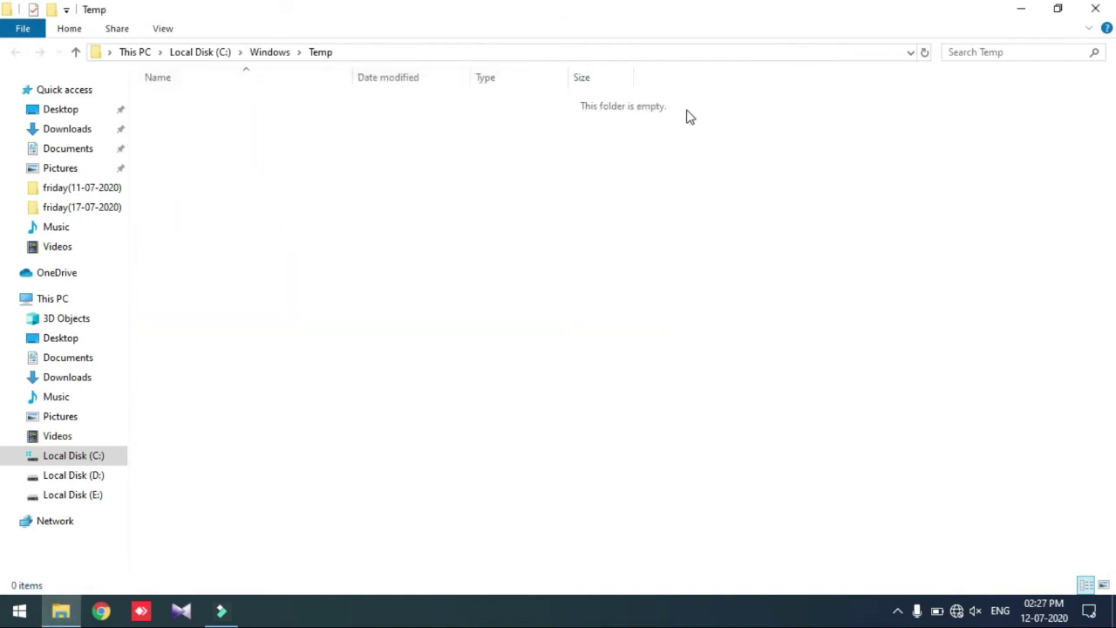
pyautogui.click(1106, 4)
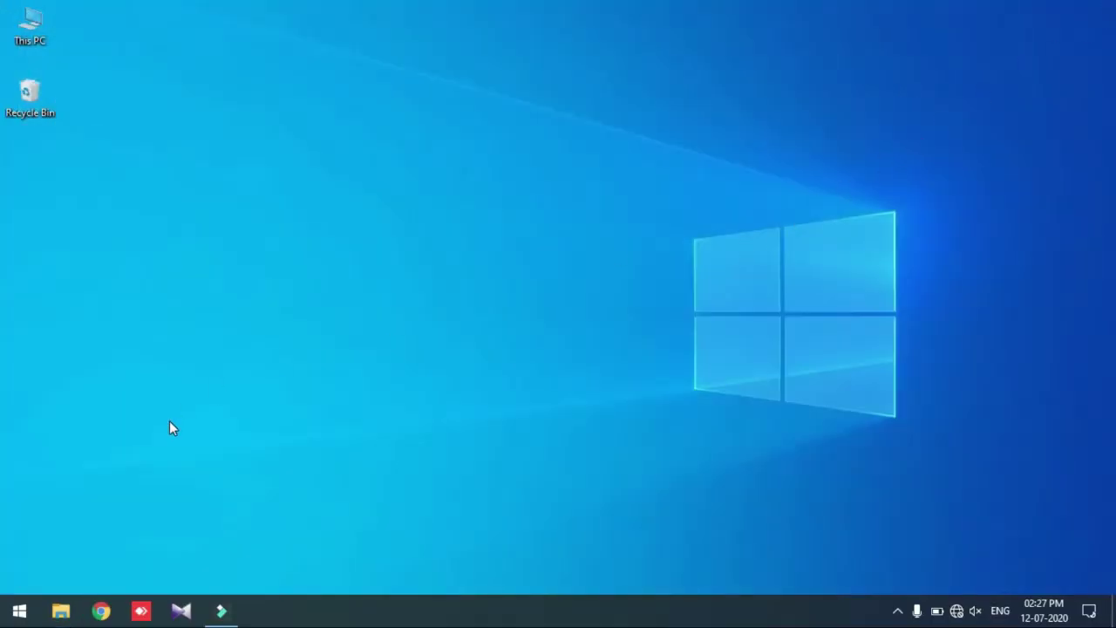
# Open the user's local Temp folder by running "%temp%" from the Run dialog
pyautogui.click(20, 610)
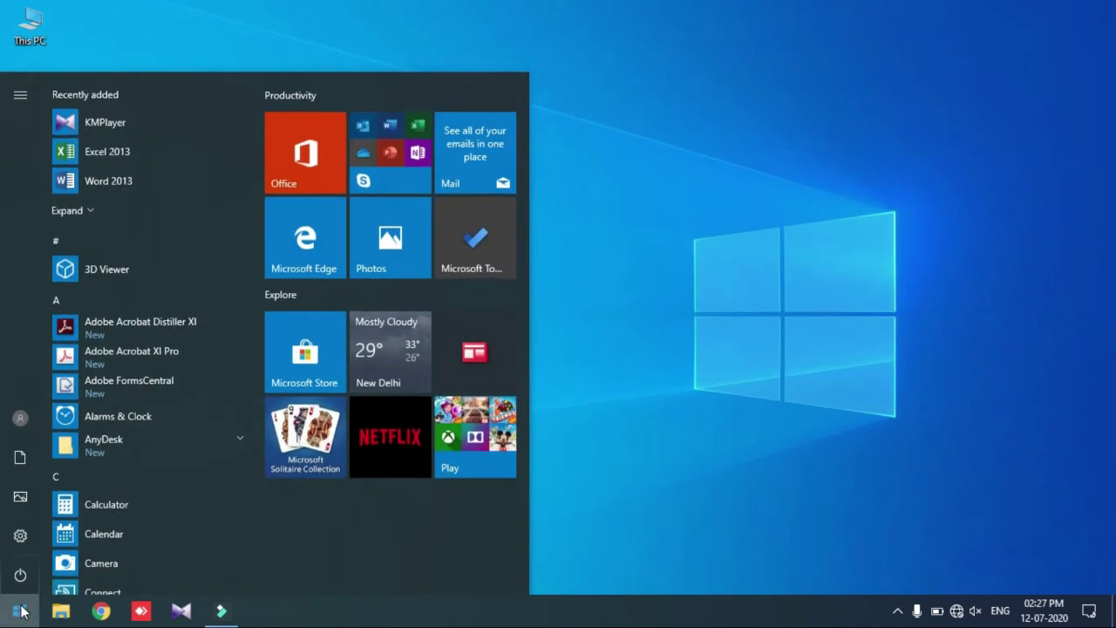
pyautogui.click(21, 612)
pyautogui.click(20, 610)
pyautogui.write('run')
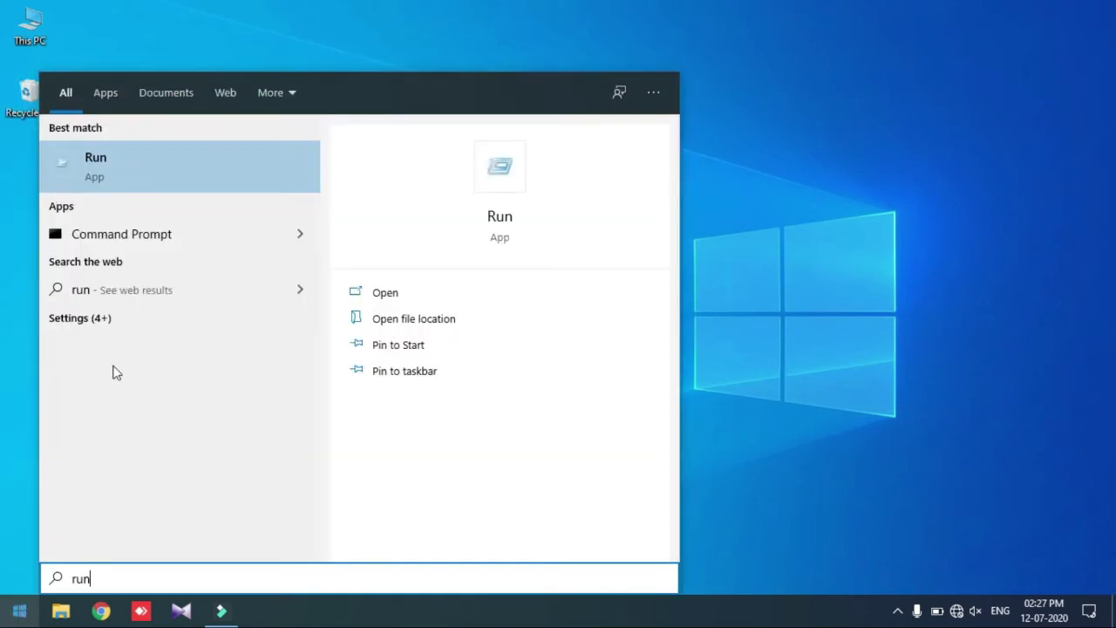
pyautogui.click(198, 173)
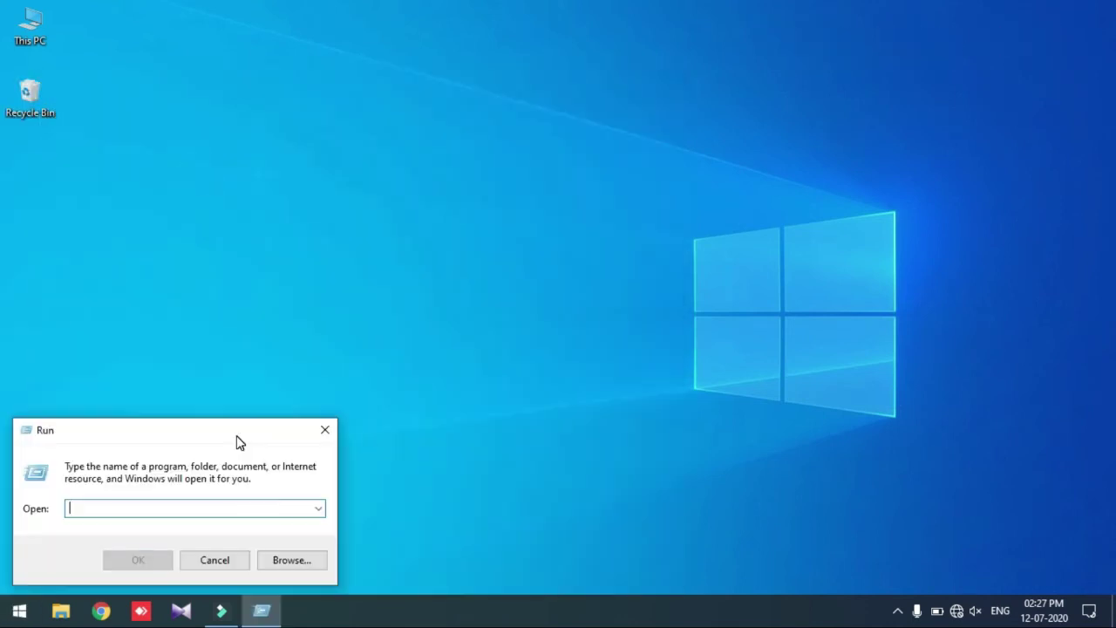
pyautogui.write('%temp%')
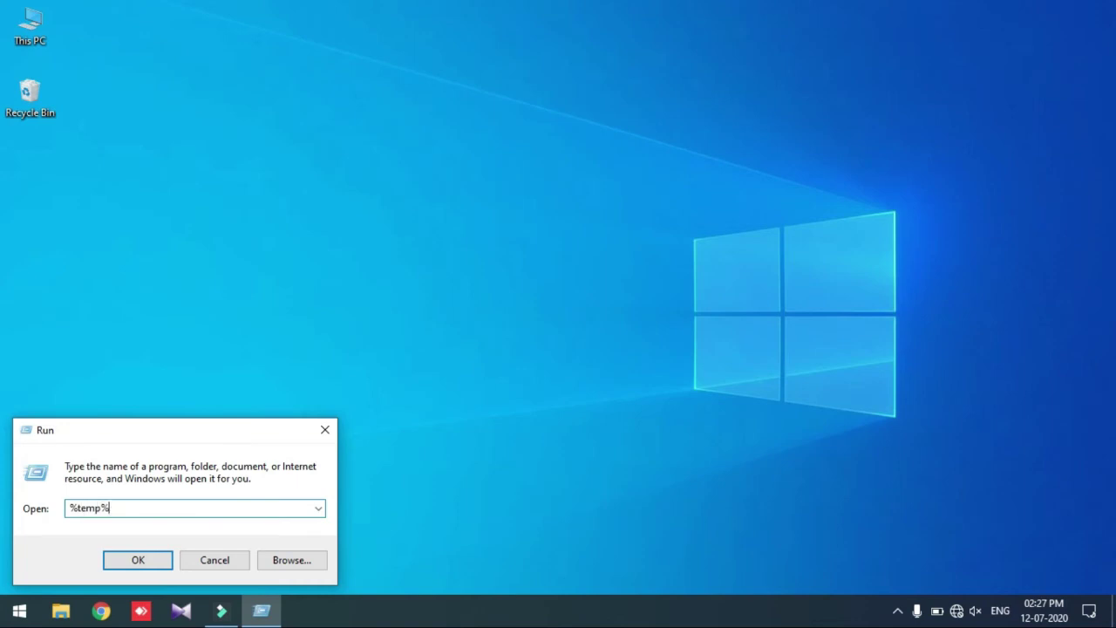
pyautogui.press('Return')
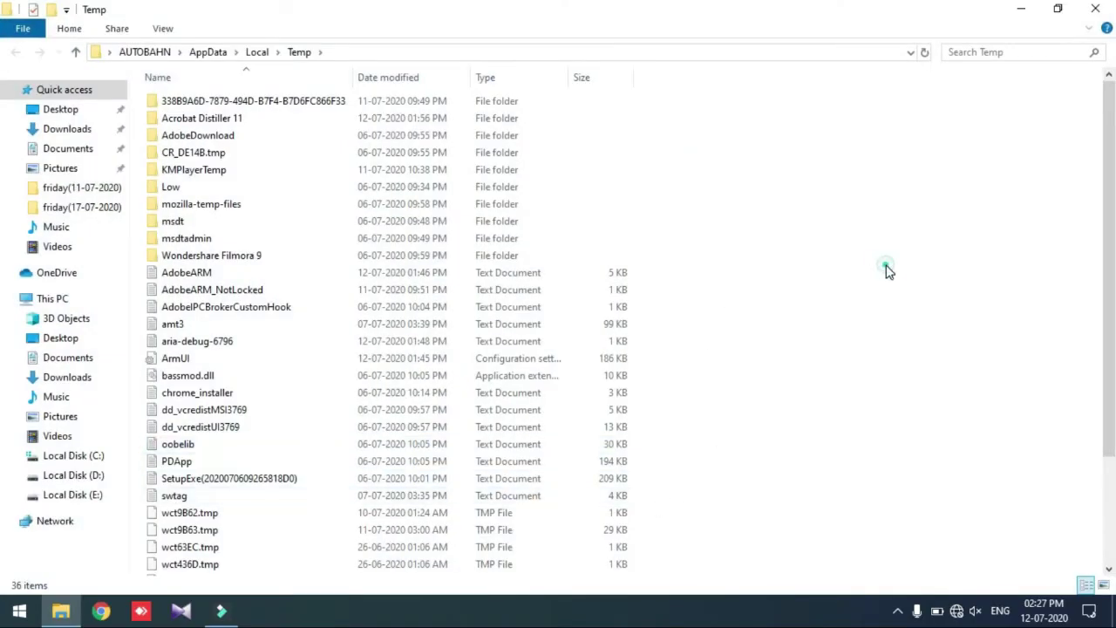
# Permanently delete everything in the user's Temp folder with administrator permission, skipping the AdobeARM file in use, and close the folder
pyautogui.moveTo(1107, 218); pyautogui.dragTo(1103, 114)
pyautogui.hotkey('ctrl', 'a')
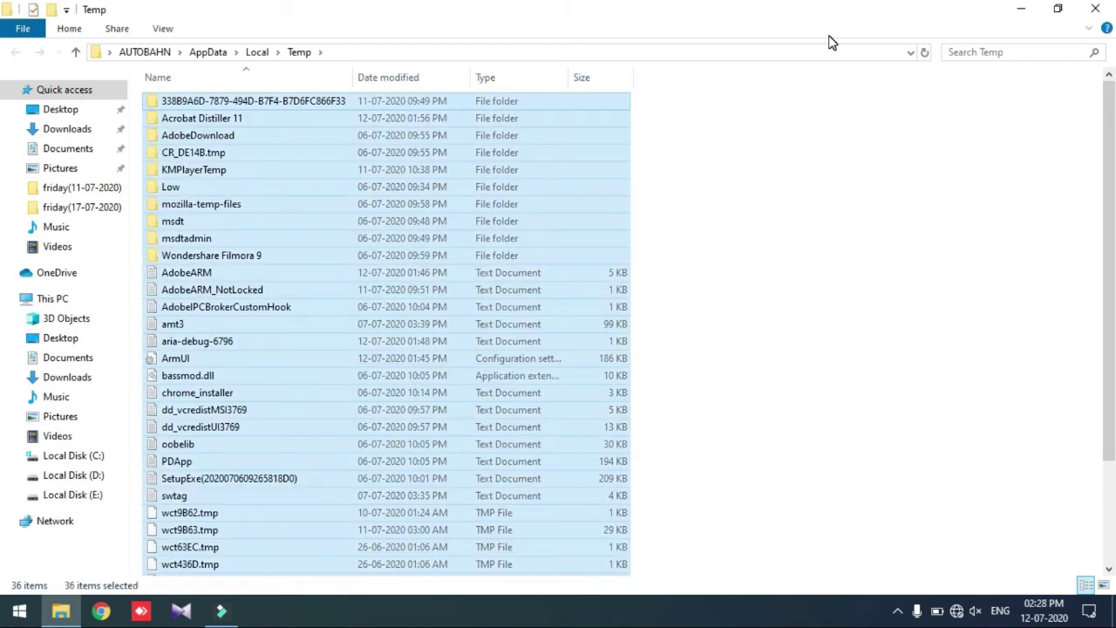
pyautogui.hotkey('shift', 'Delete')
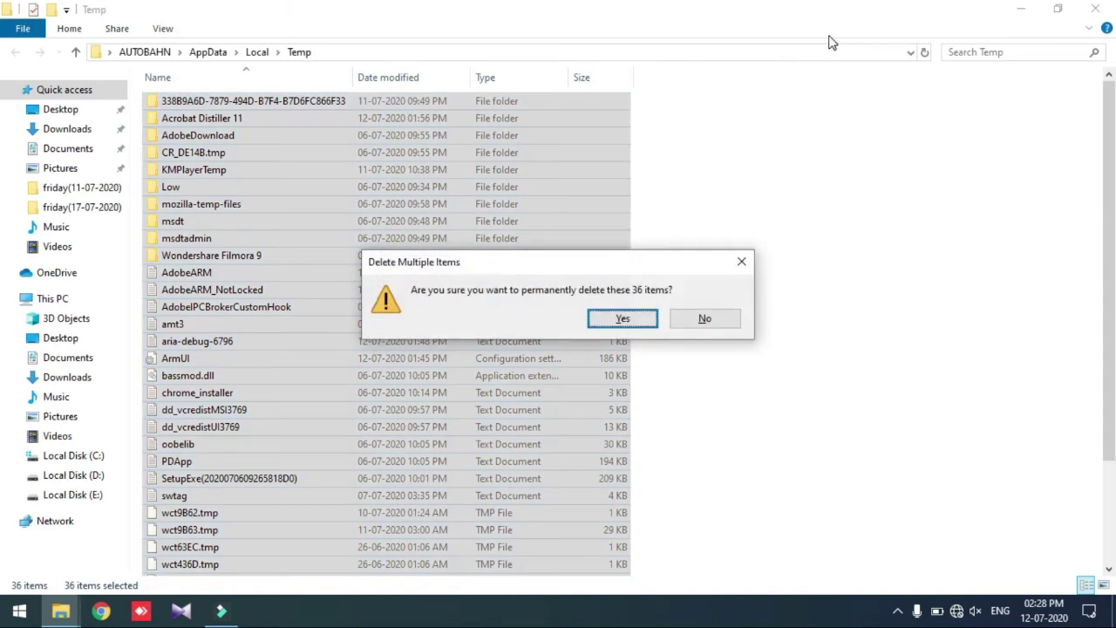
pyautogui.press('Return')
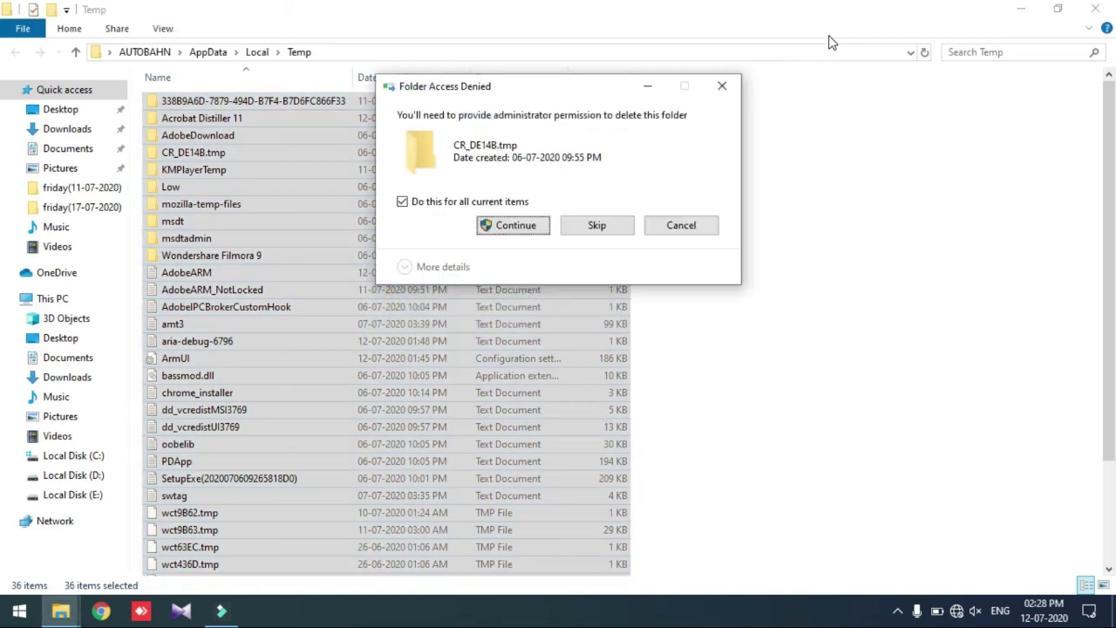
pyautogui.click(532, 227)
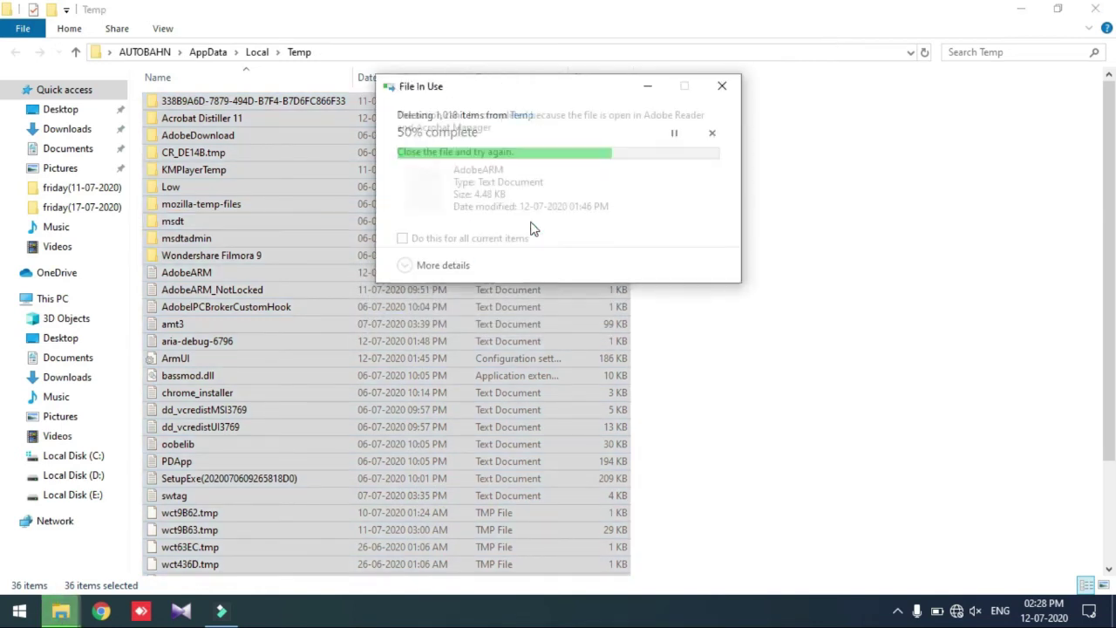
pyautogui.click(516, 237)
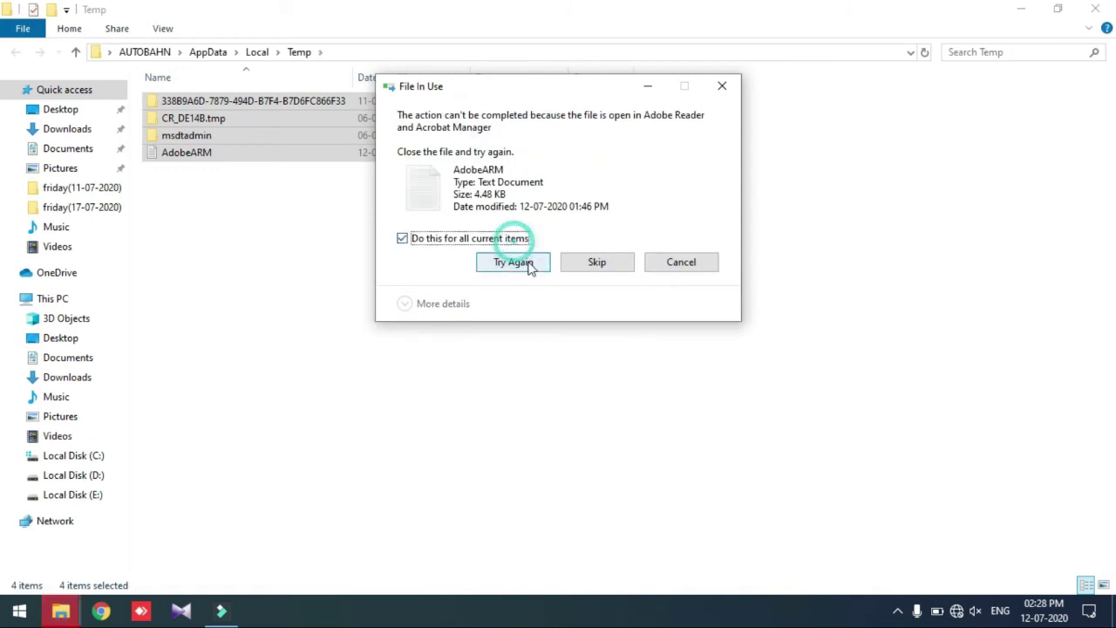
pyautogui.click(532, 267)
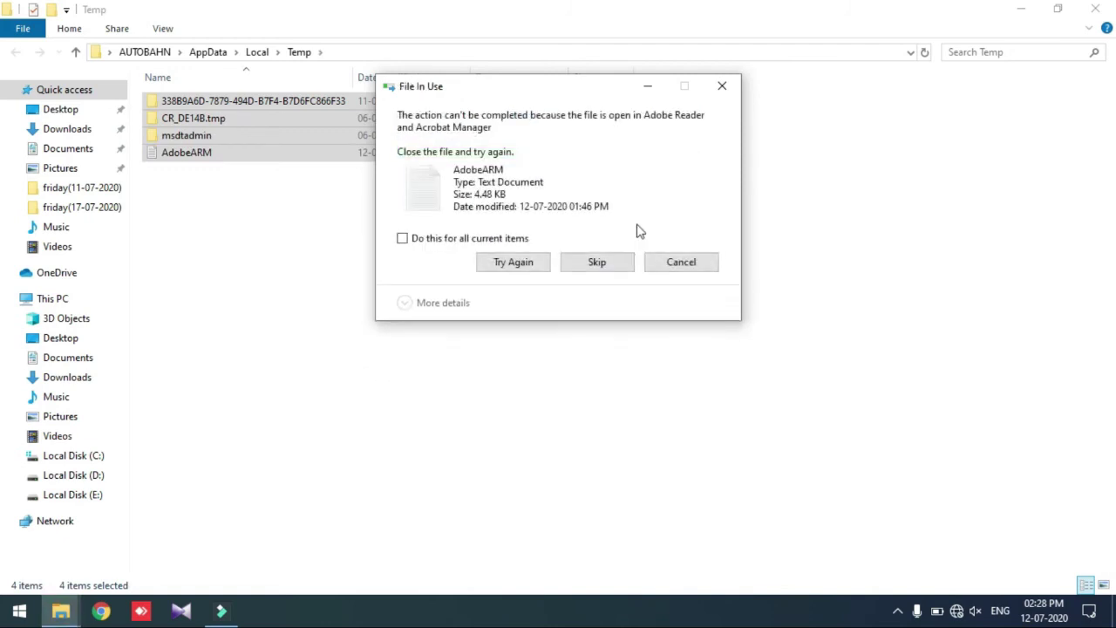
pyautogui.click(598, 262)
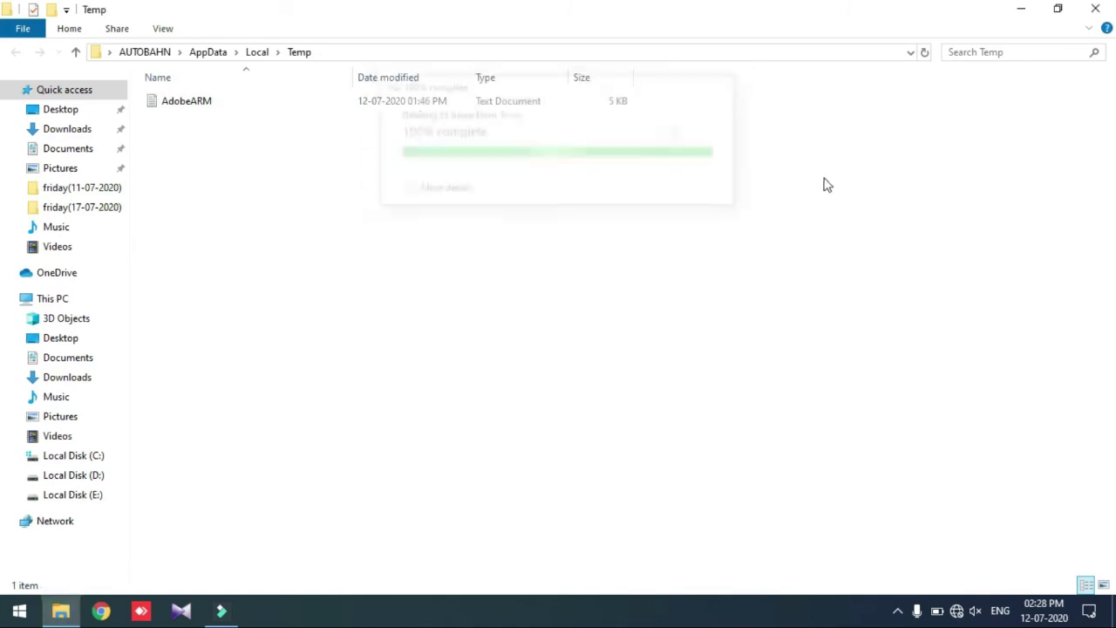
pyautogui.click(1095, 9)
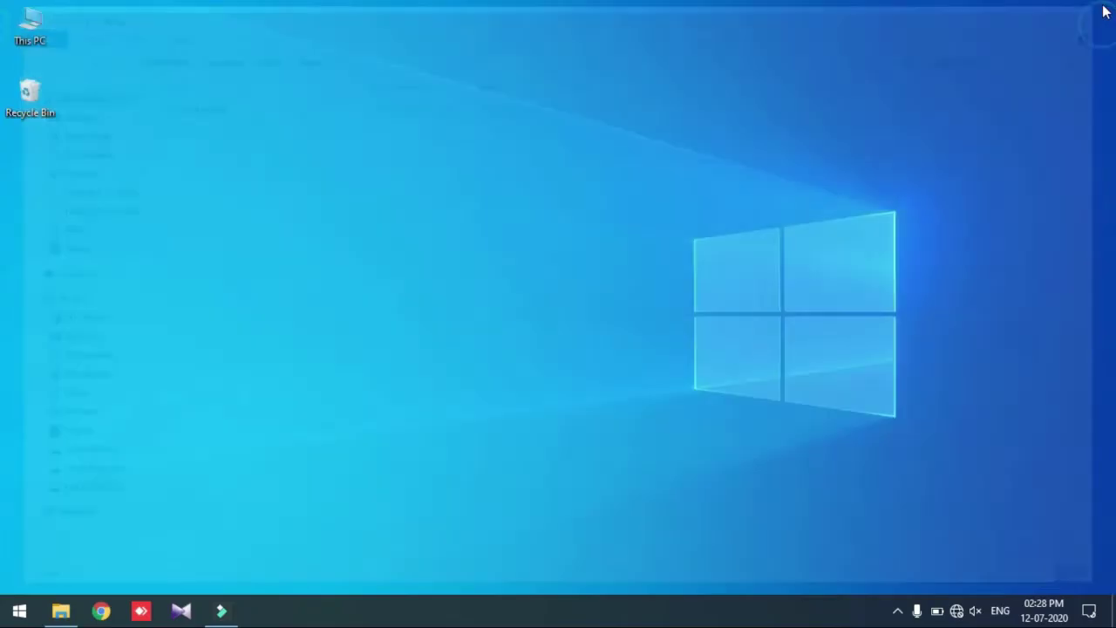
# Refresh the desktop and permanently delete all items in the Recycle Bin, closing its window
pyautogui.rightClick(363, 249)
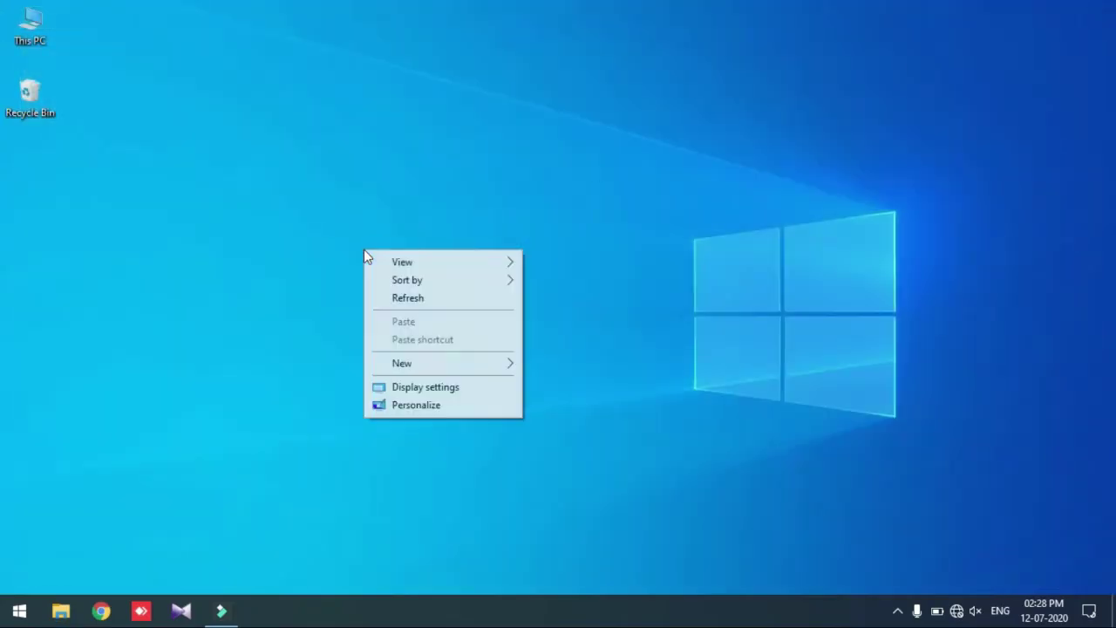
pyautogui.click(386, 298)
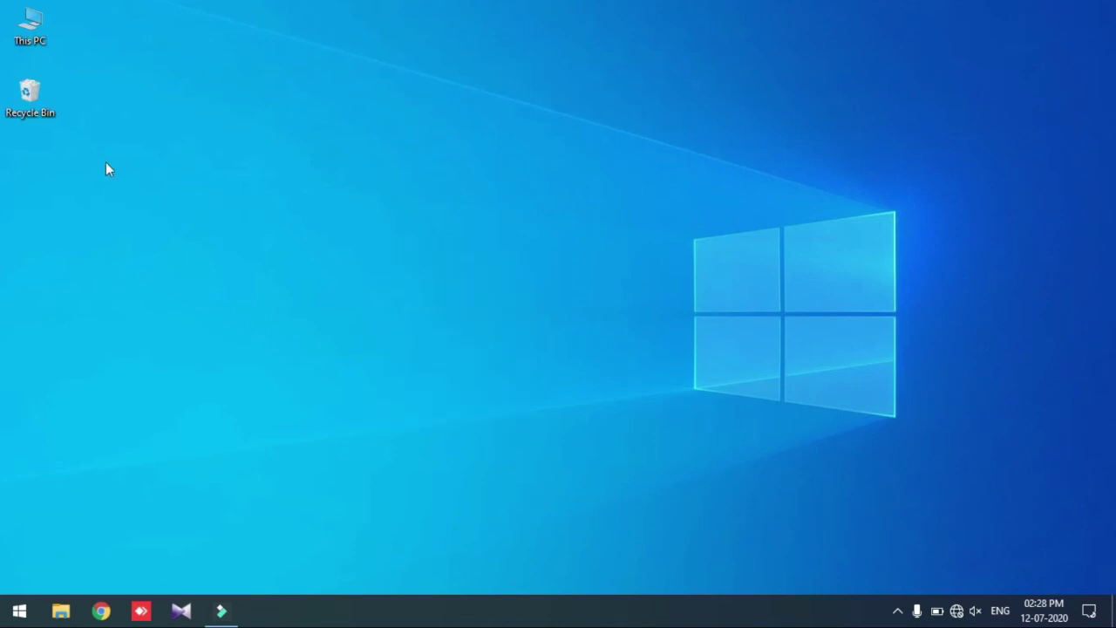
pyautogui.doubleClick(31, 109)
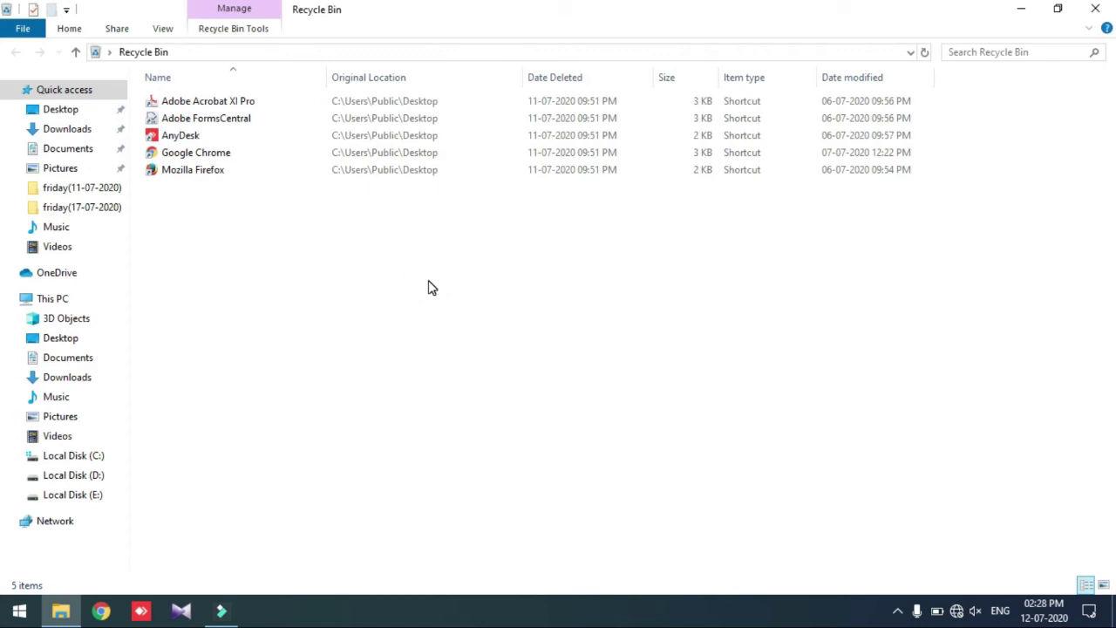
pyautogui.hotkey('ctrl', 'a')
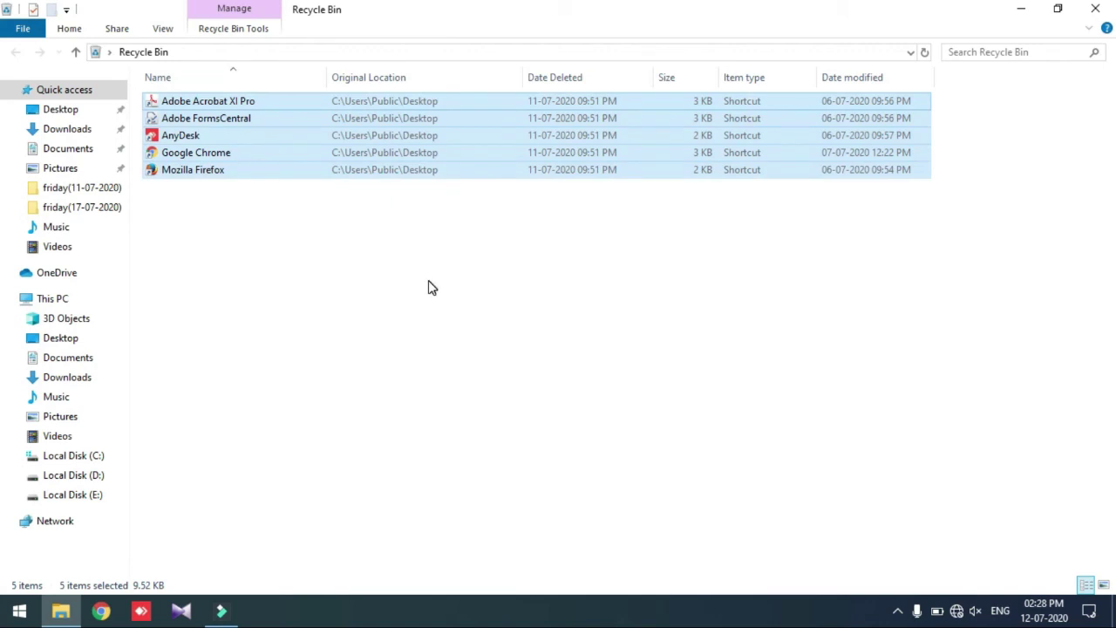
pyautogui.hotkey('shift', 'Delete')
pyautogui.press('Return')
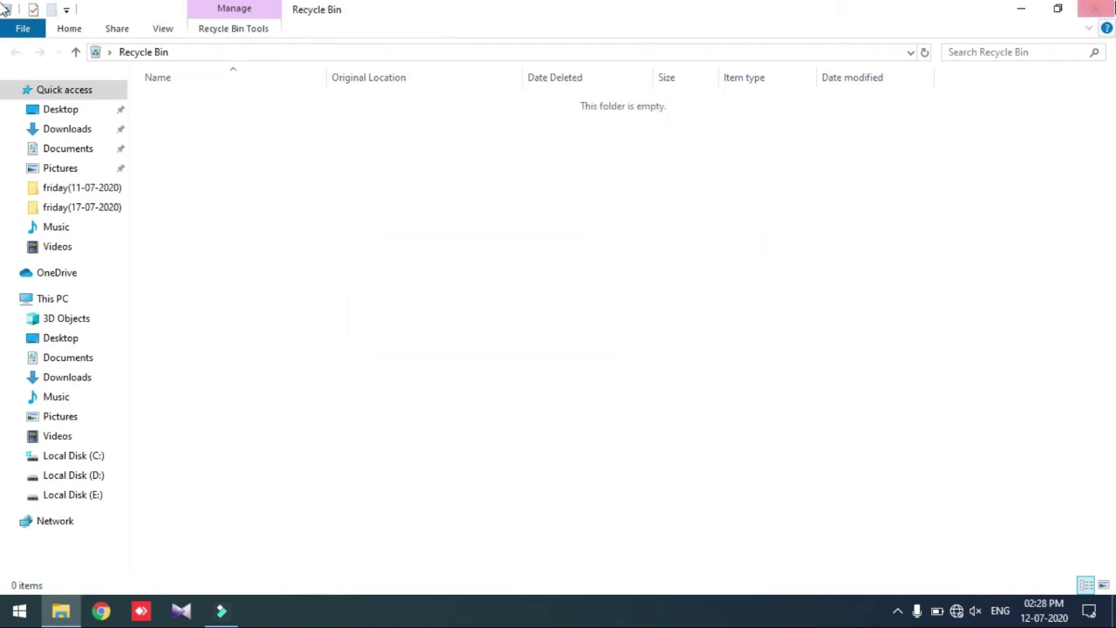
pyautogui.click(1095, 8)
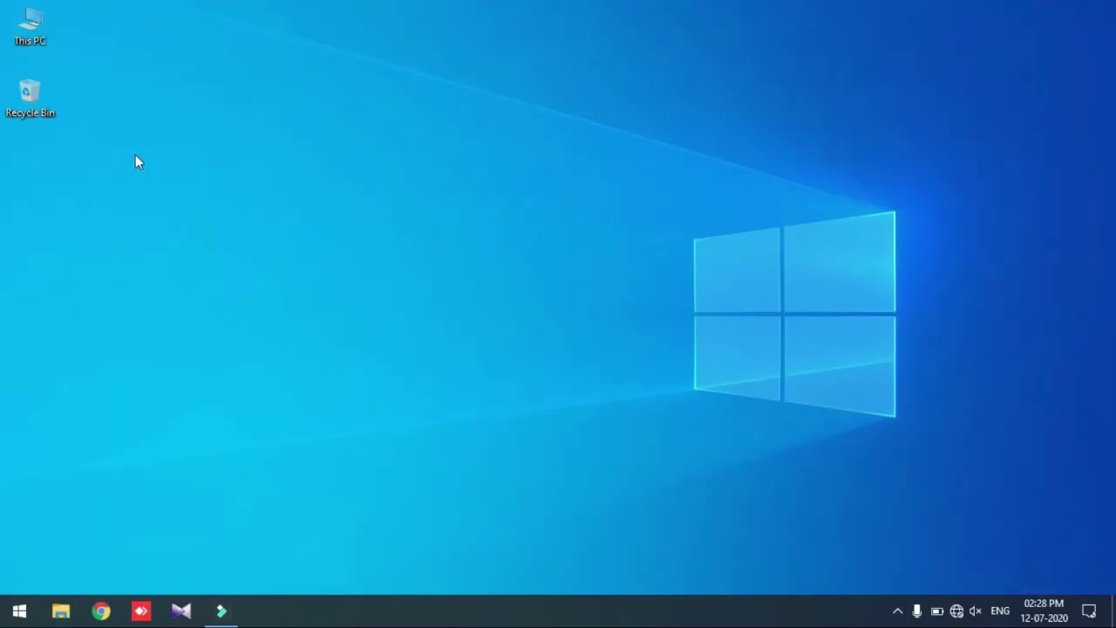
# Review the Recycle Bin's properties for drive locations and maximum size, and close them with the settings as they are
pyautogui.rightClick(22, 98)
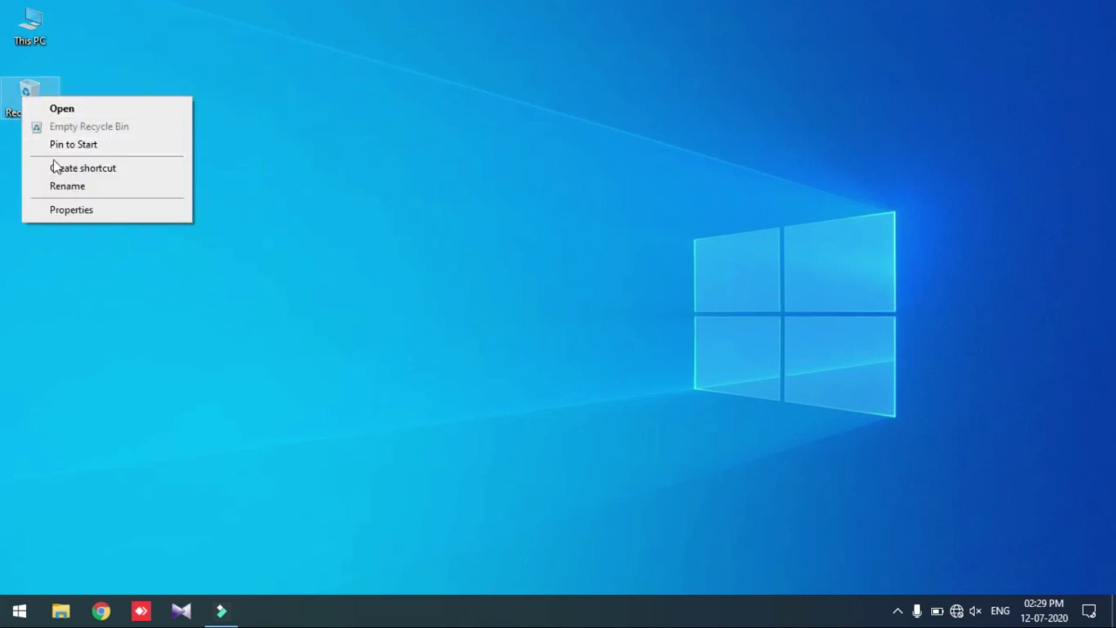
pyautogui.click(70, 212)
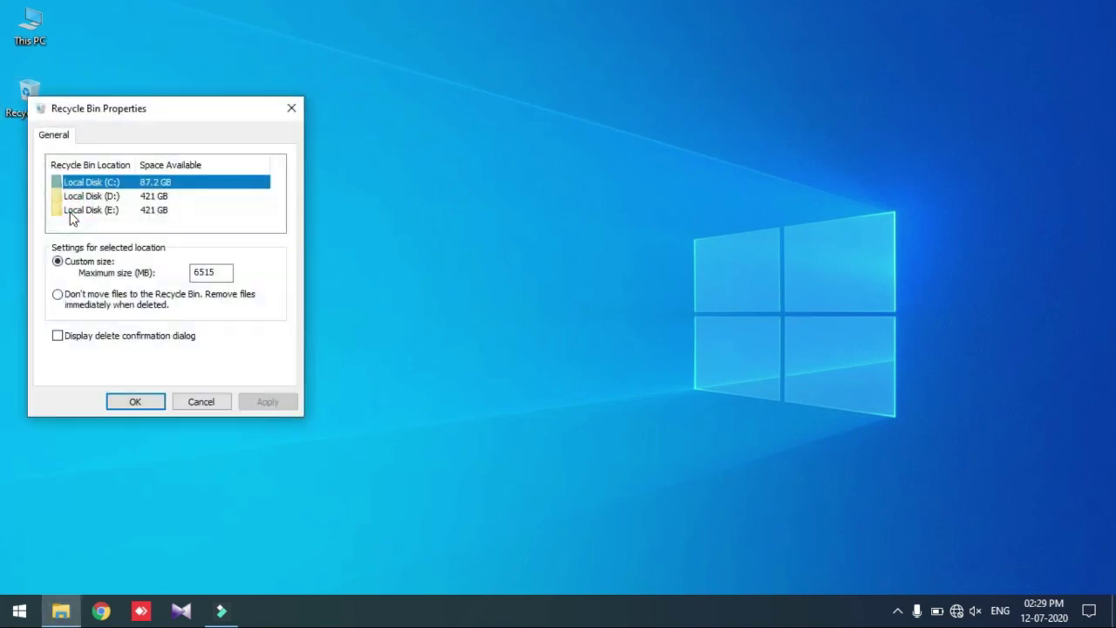
pyautogui.moveTo(122, 117); pyautogui.dragTo(316, 103)
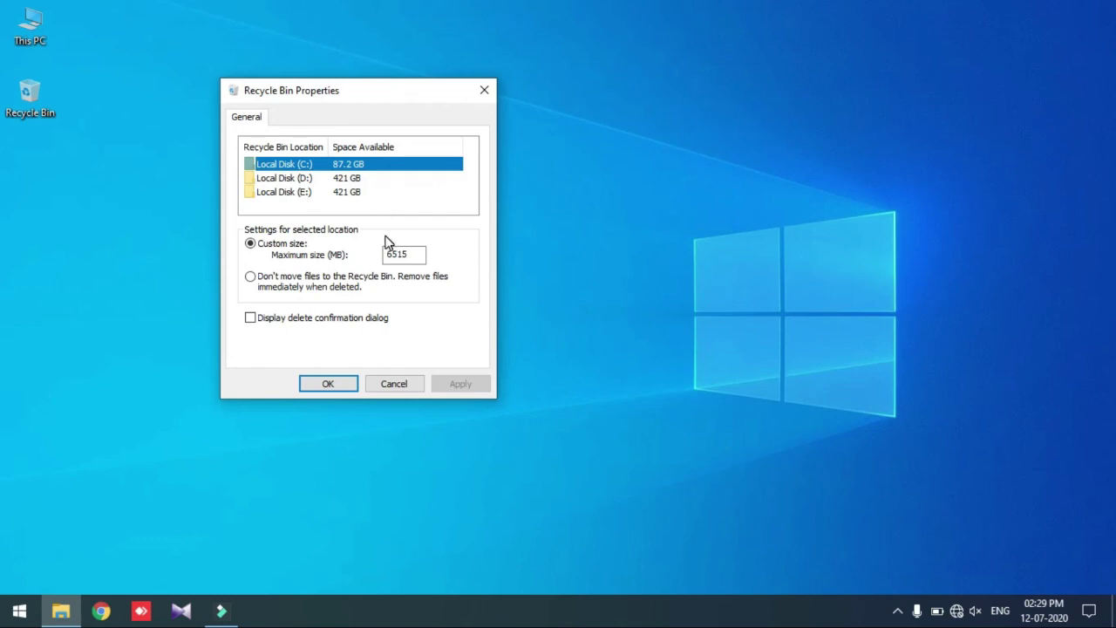
pyautogui.click(330, 384)
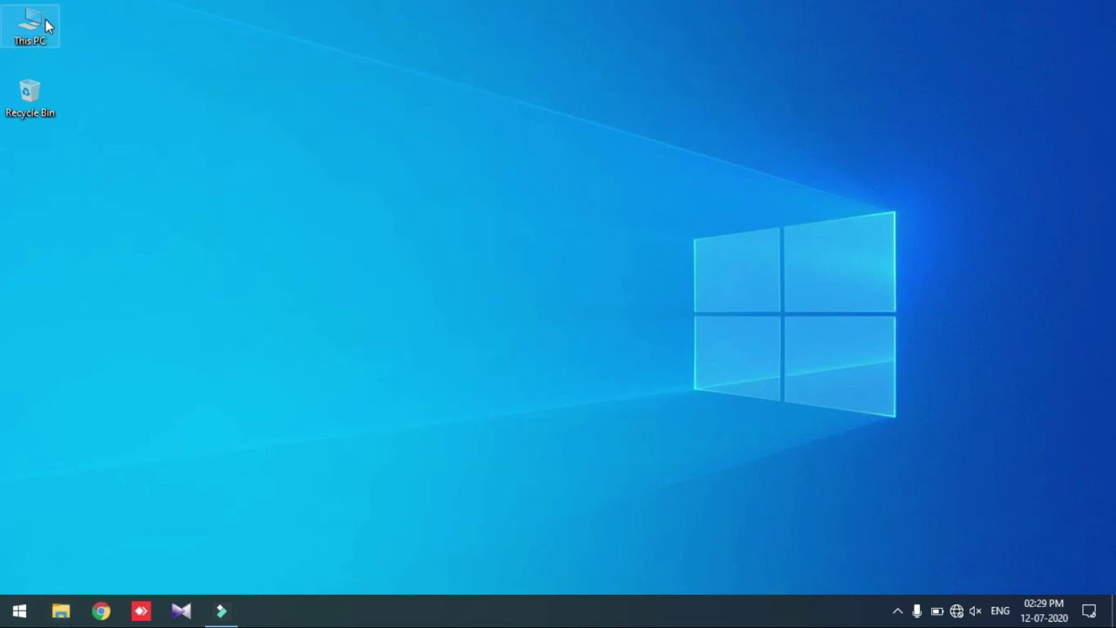
# Open the properties of Local Disk (C:) from This PC and launch Disk Cleanup for the drive
pyautogui.doubleClick(47, 26)
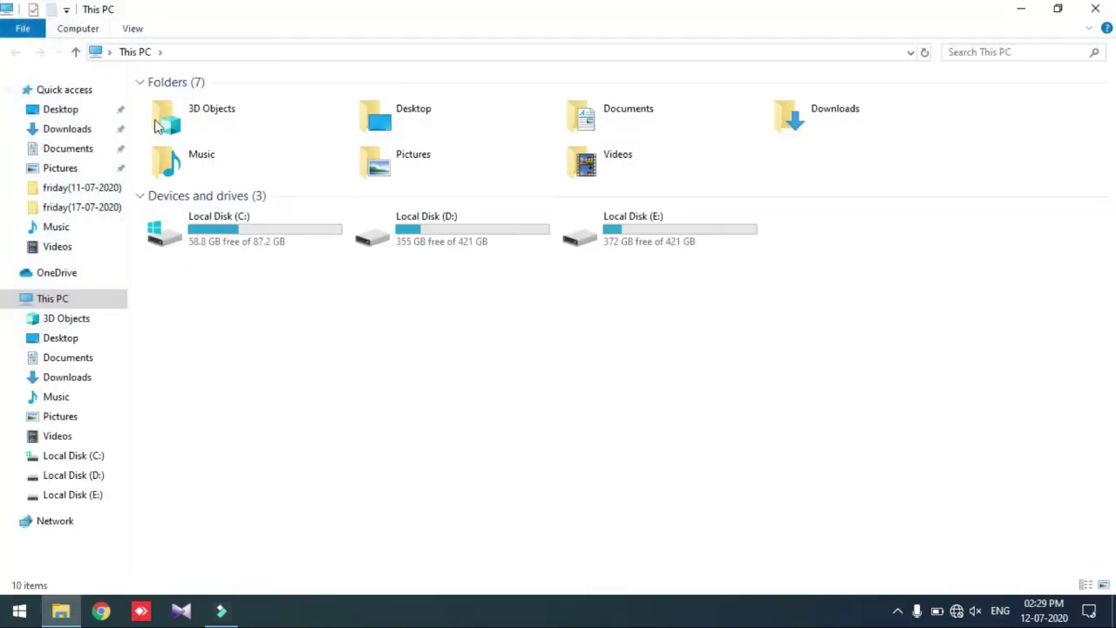
pyautogui.rightClick(234, 225)
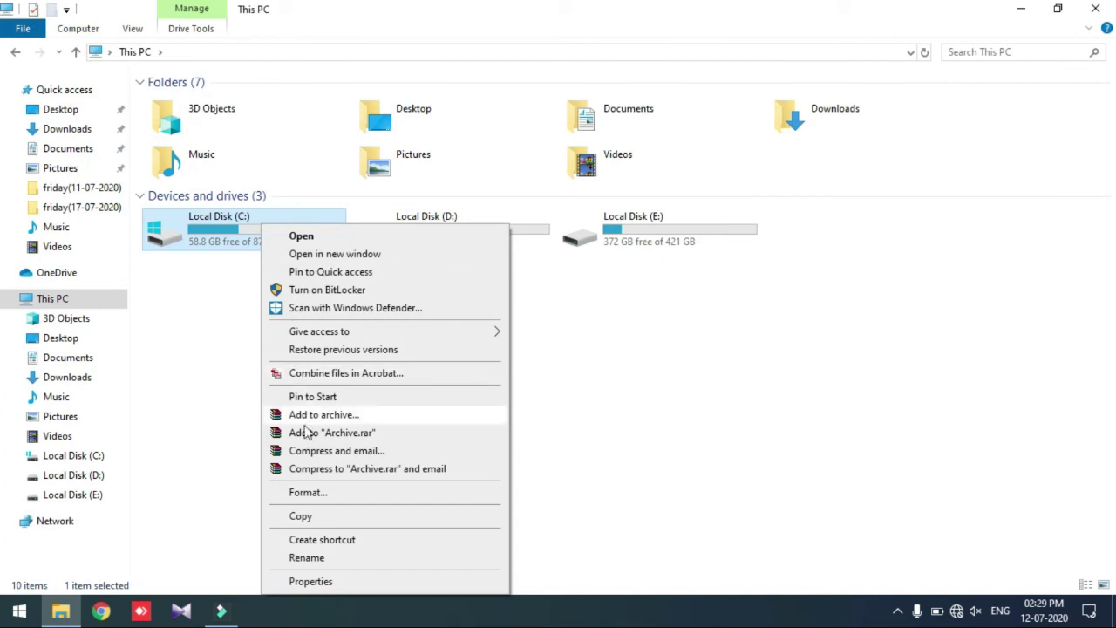
pyautogui.click(311, 582)
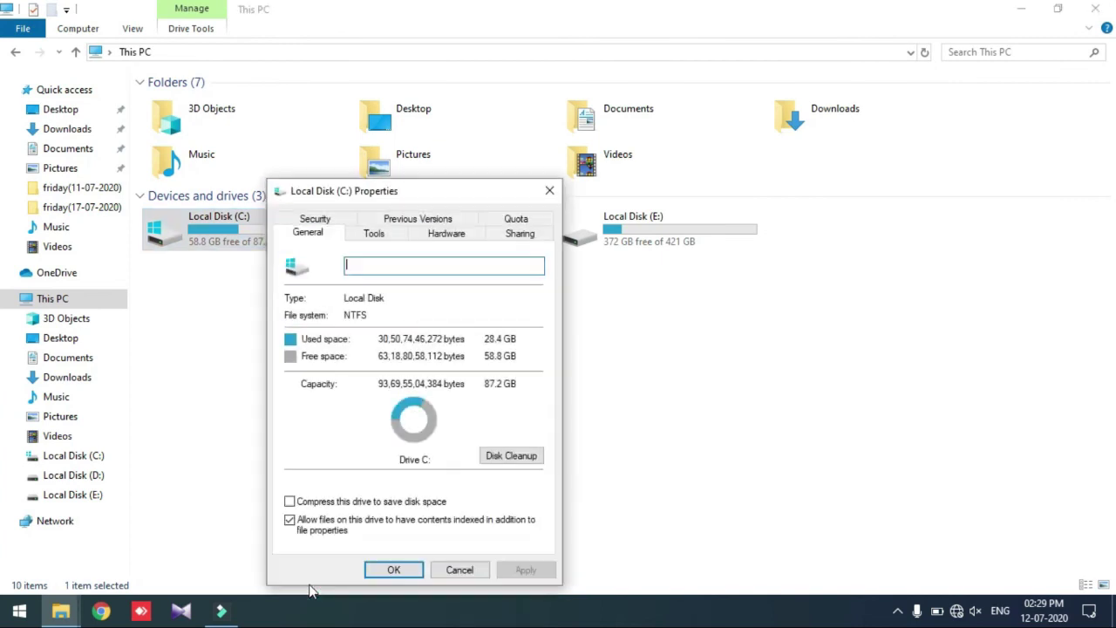
pyautogui.moveTo(418, 187); pyautogui.dragTo(539, 41)
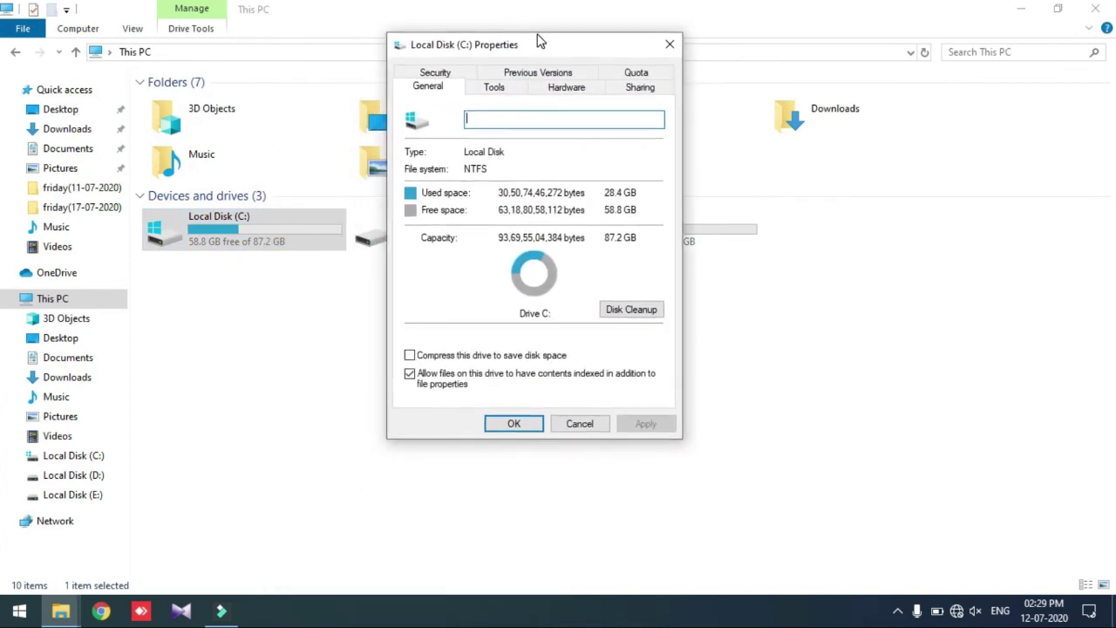
pyautogui.click(1093, 10)
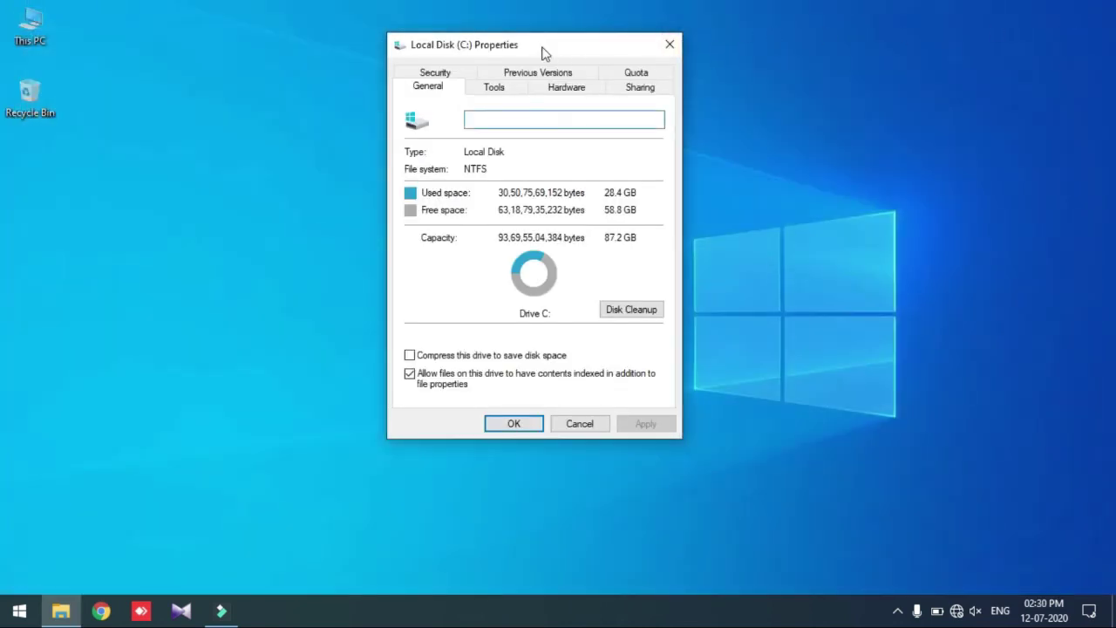
pyautogui.click(617, 319)
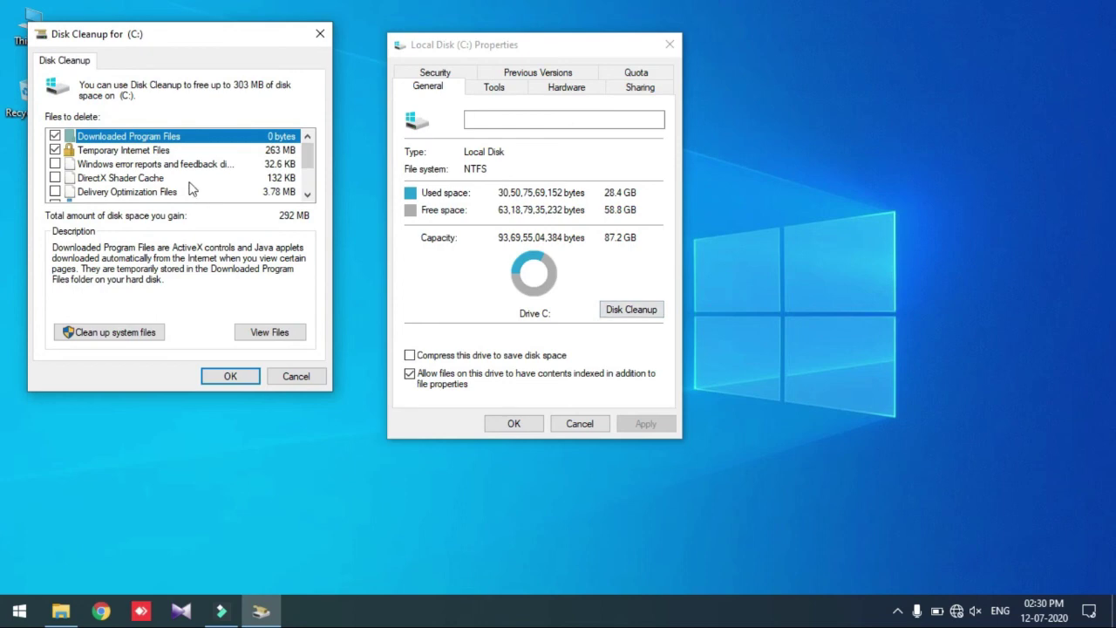
# Mark Recycle Bin and Temporary files for deletion in addition to the categories already chosen for cleanup on drive C:
pyautogui.click(321, 164)
pyautogui.moveTo(310, 161); pyautogui.dragTo(314, 194)
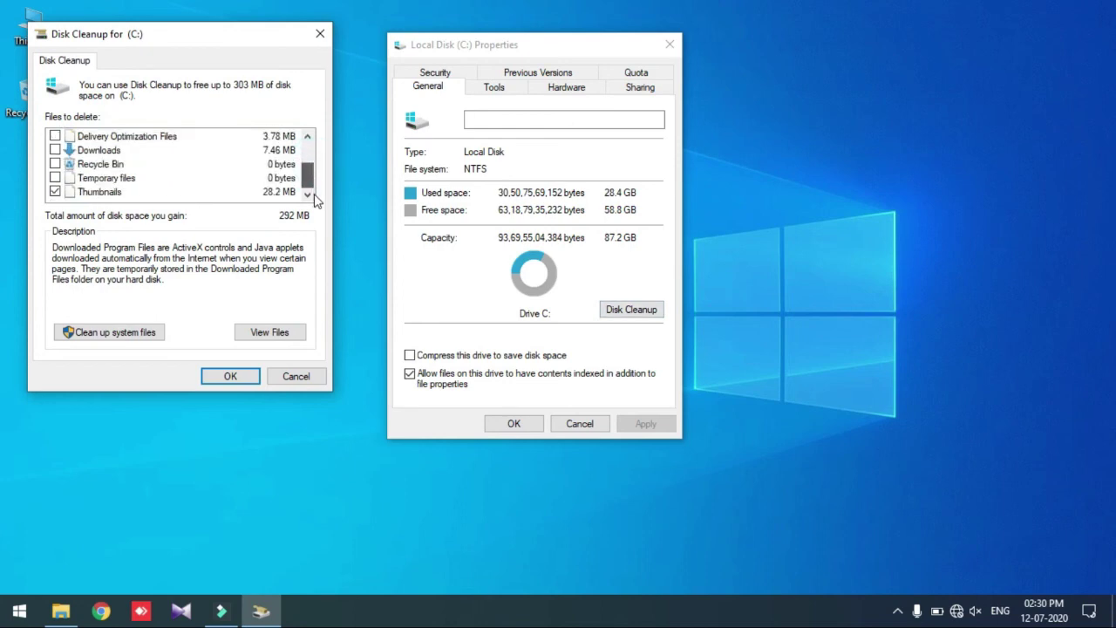
pyautogui.click(51, 164)
pyautogui.click(55, 164)
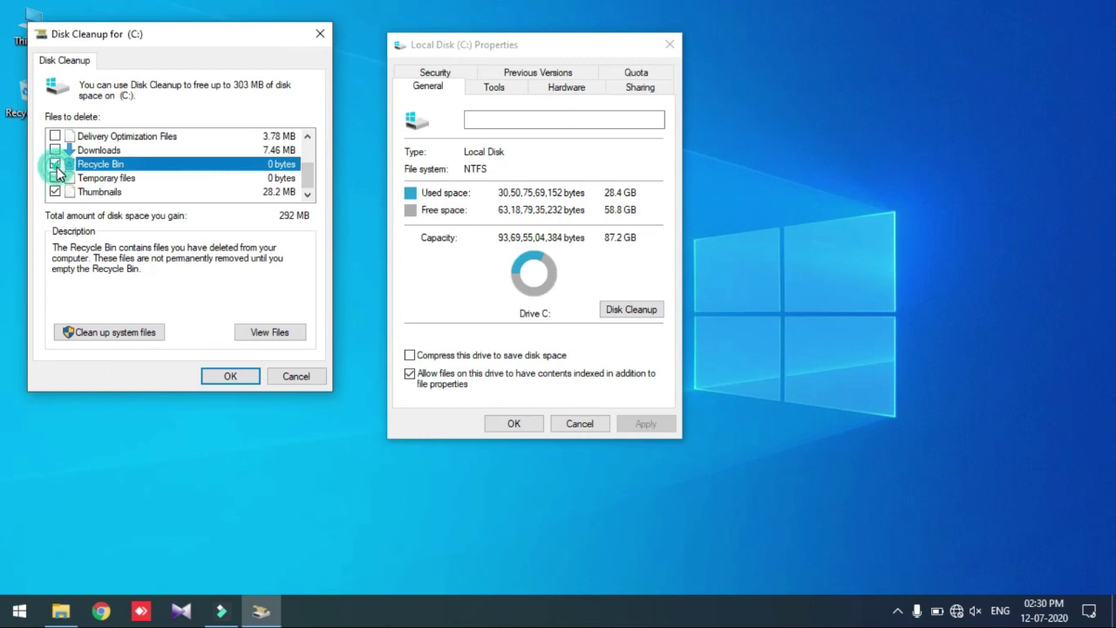
pyautogui.click(55, 178)
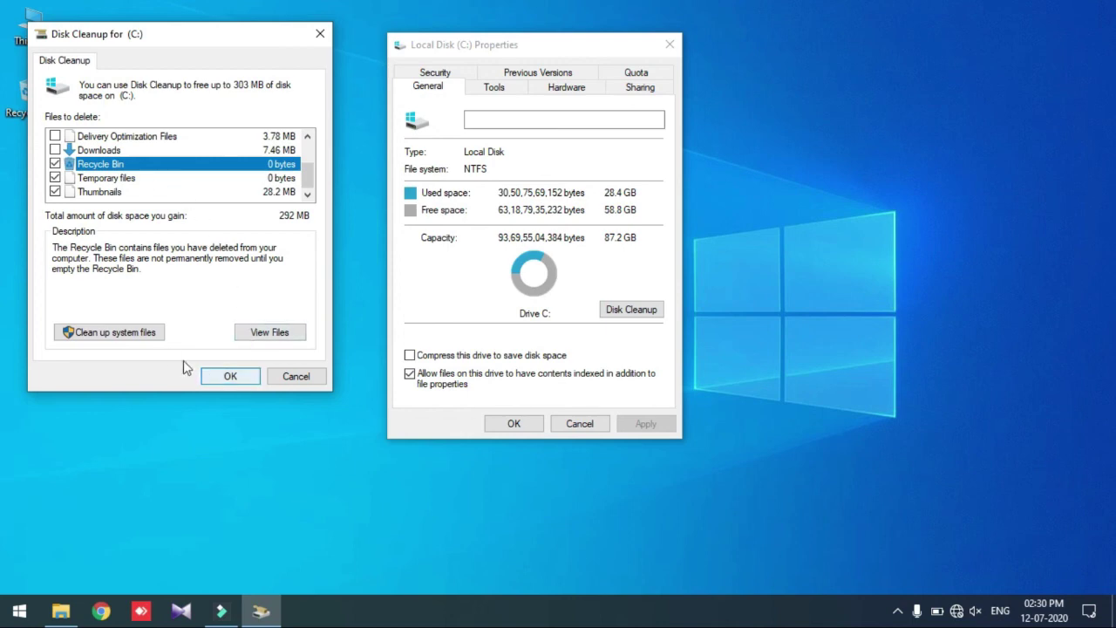
# Include system files in the drive C: cleanup, permanently delete the marked files, and close the drive's properties
pyautogui.click(157, 334)
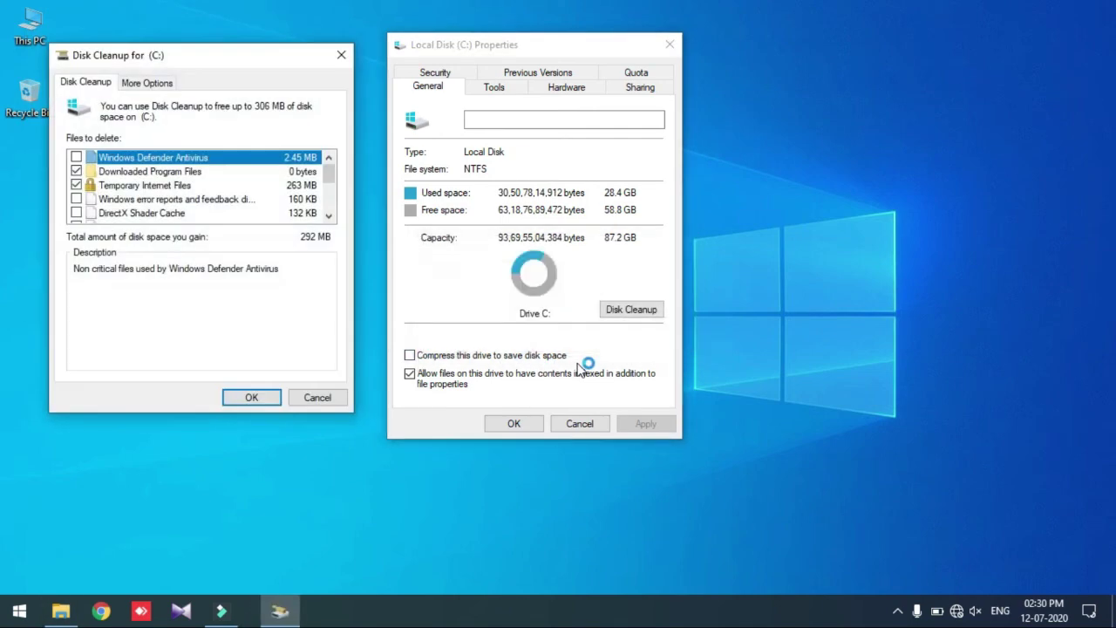
pyautogui.click(263, 396)
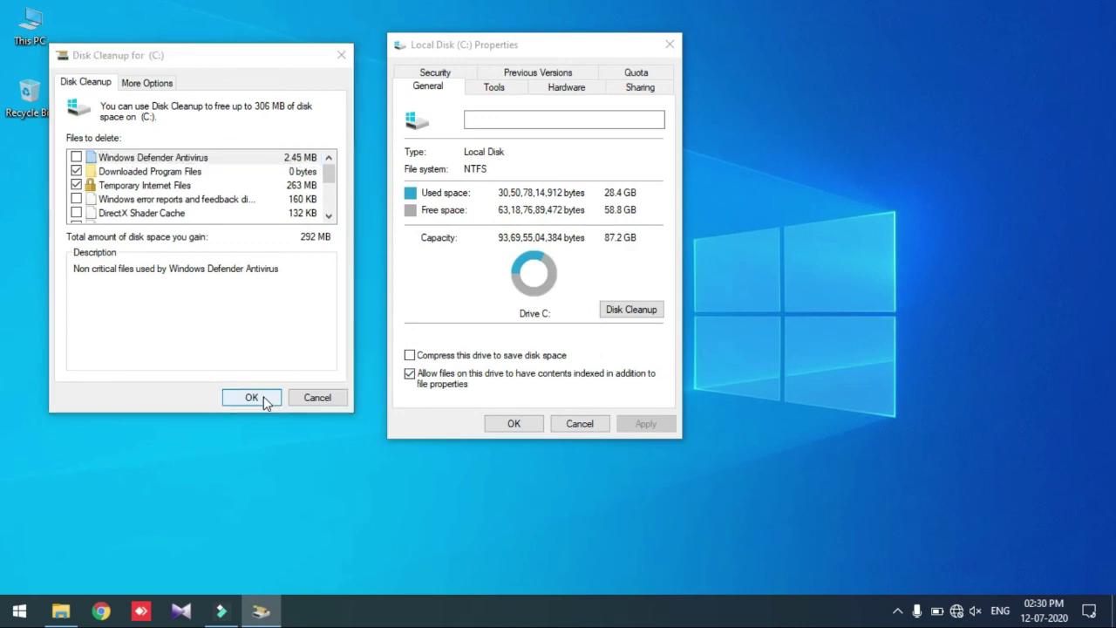
pyautogui.click(586, 315)
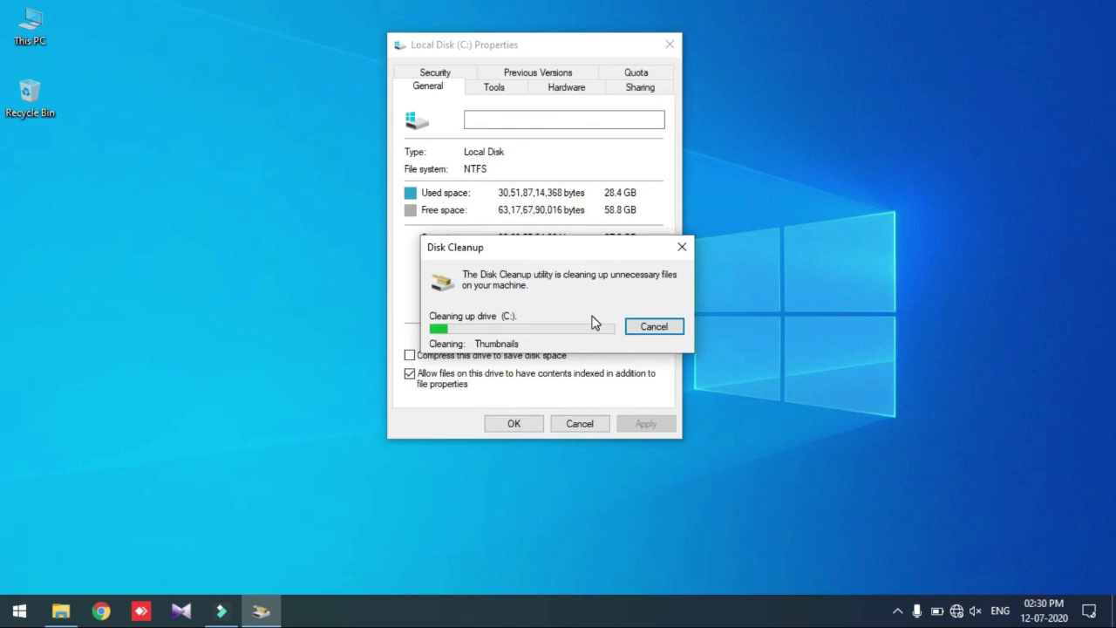
pyautogui.click(514, 423)
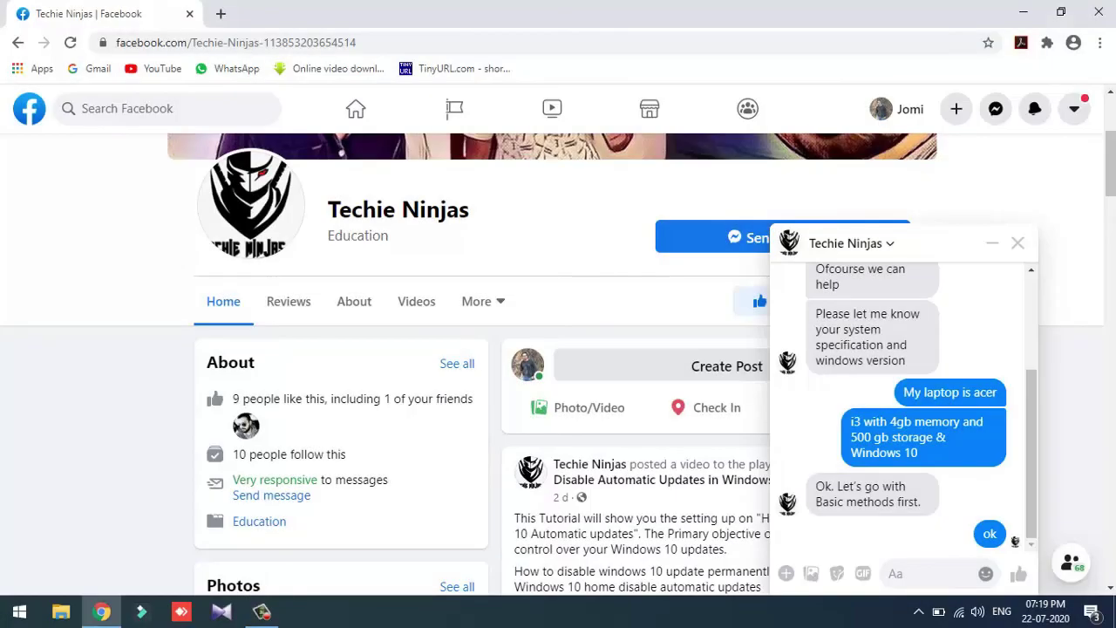
# Switch to the Techie Ninjas chat on Facebook in Chrome and write a reply starting "Thank you for your"
pyautogui.write('Thank y')
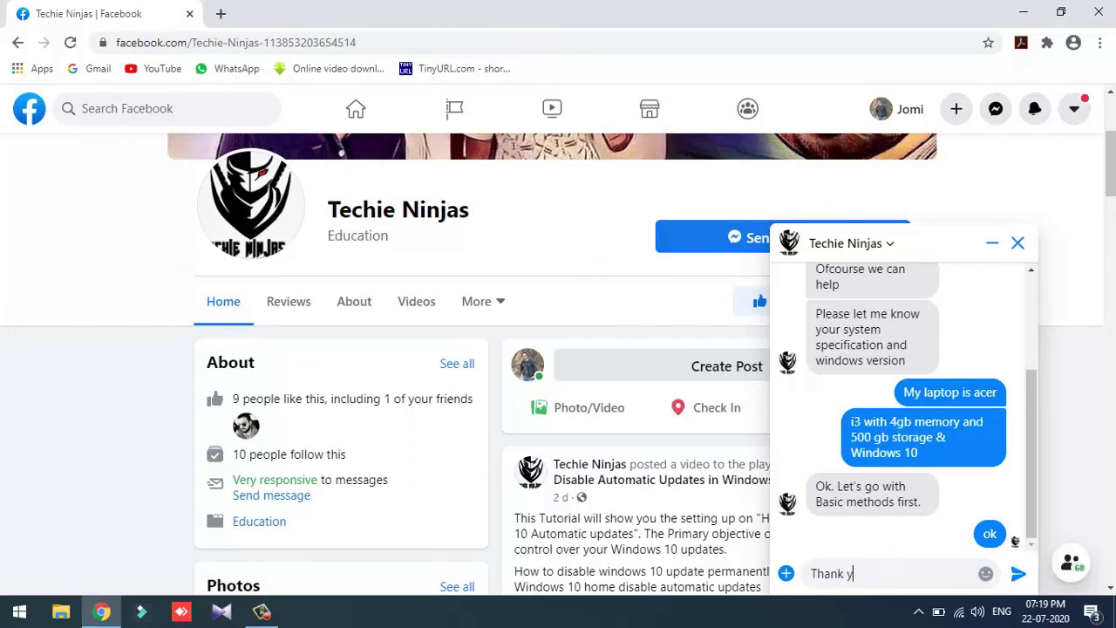
pyautogui.write('ou for your')
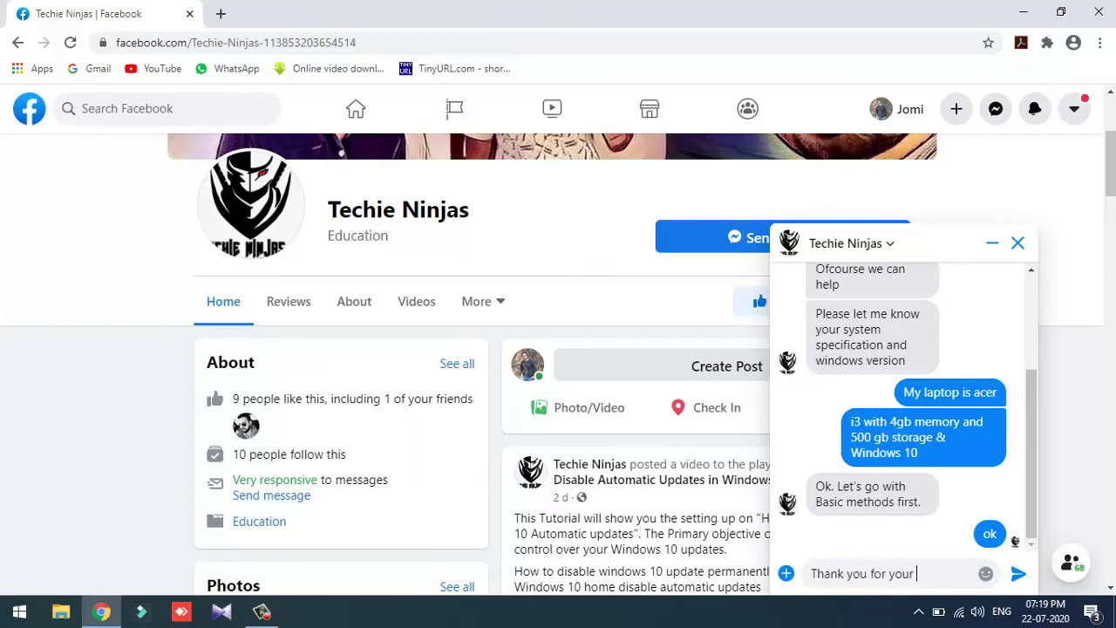